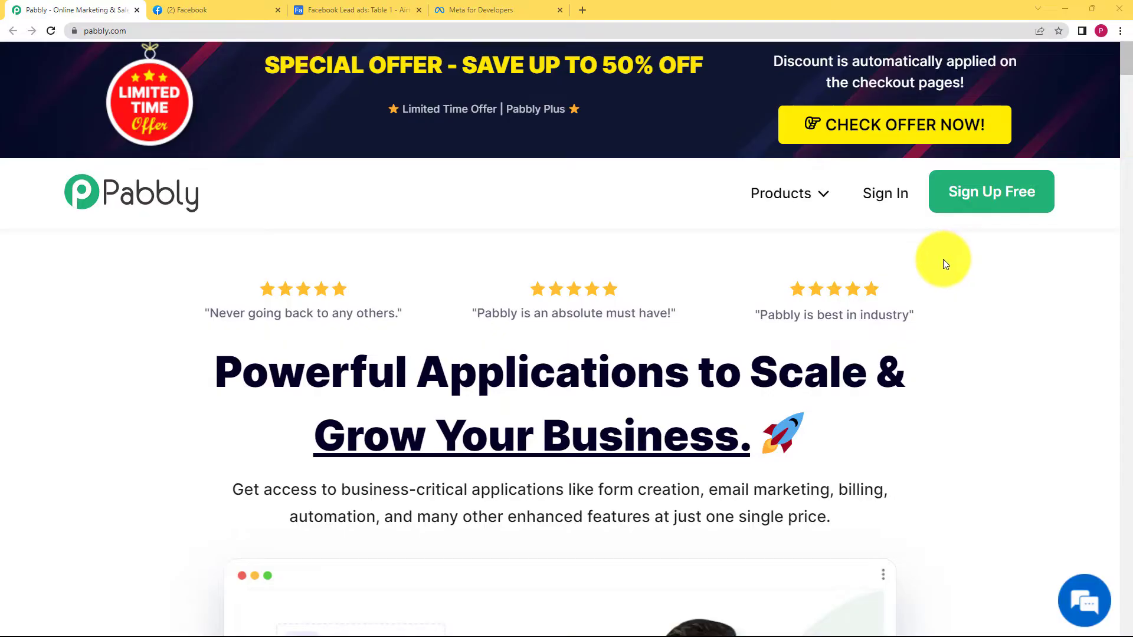
Review the Facebook Lead ads table in Airtable and the Facebook home feed, then return to the Pabbly website
left_click(401, 10)
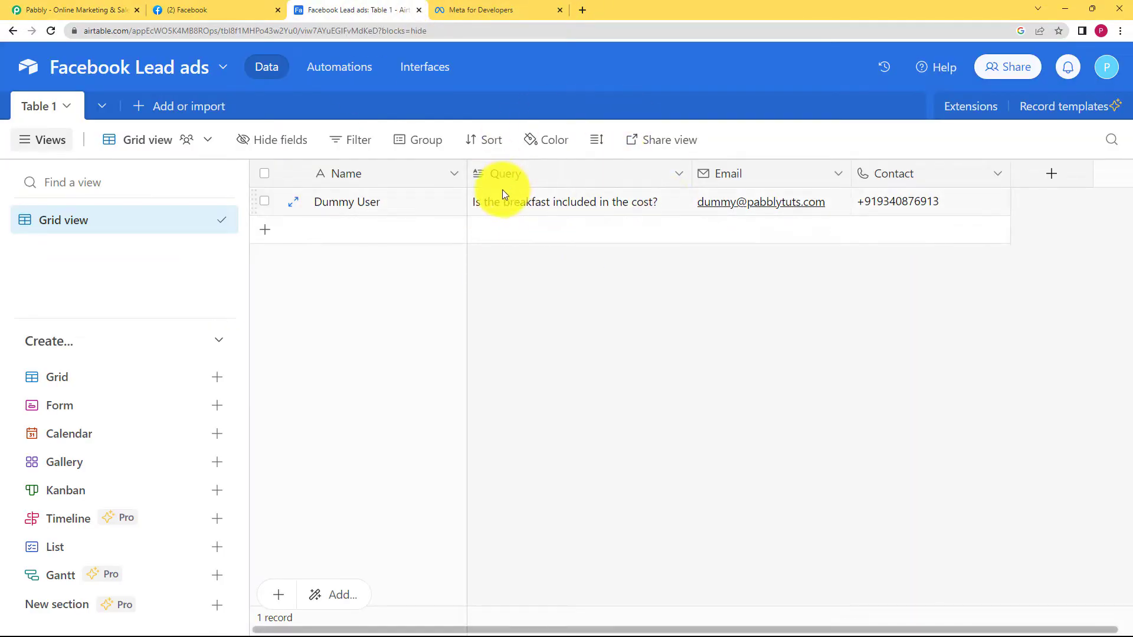
left_click(198, 7)
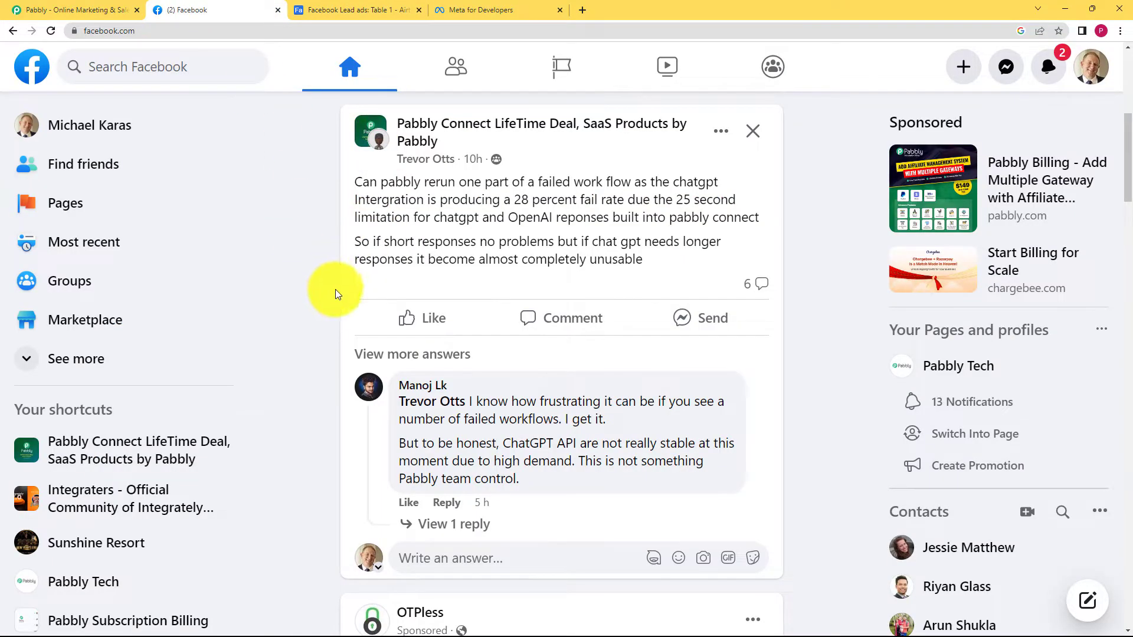
left_click(82, 10)
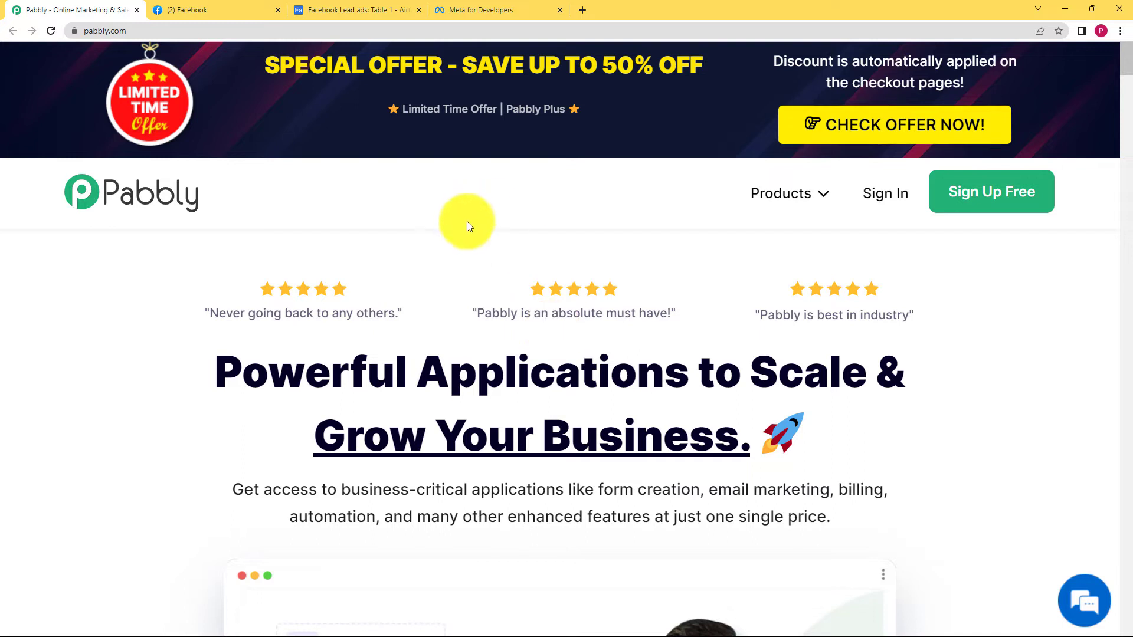
Sign in to the Pabbly account and access the Pabbly Connect application
left_click(870, 200)
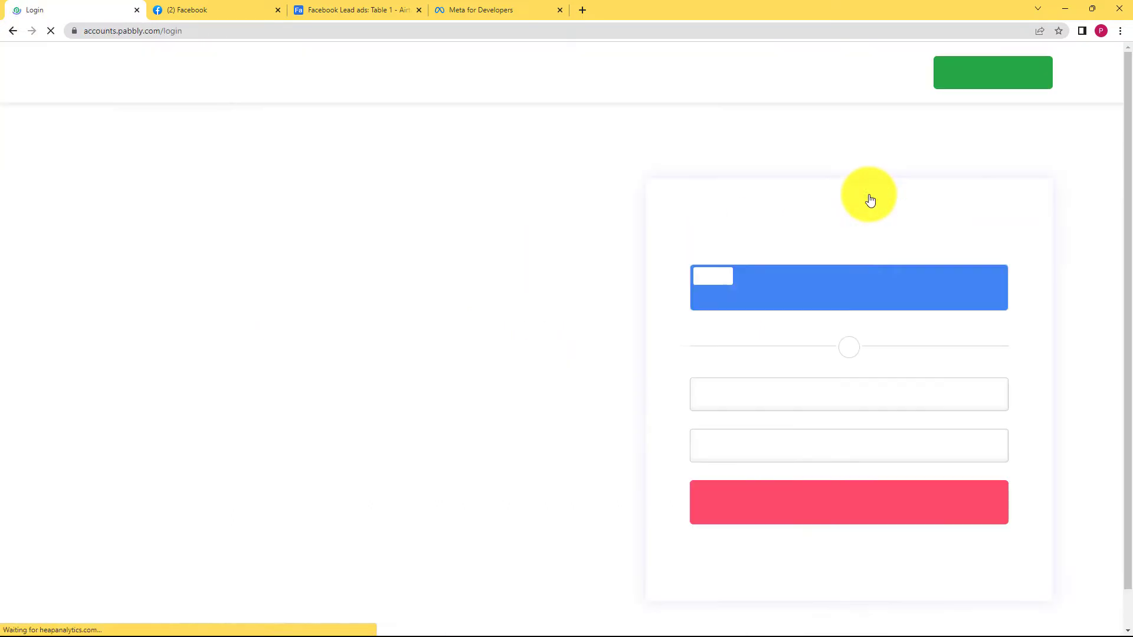
left_click(844, 306)
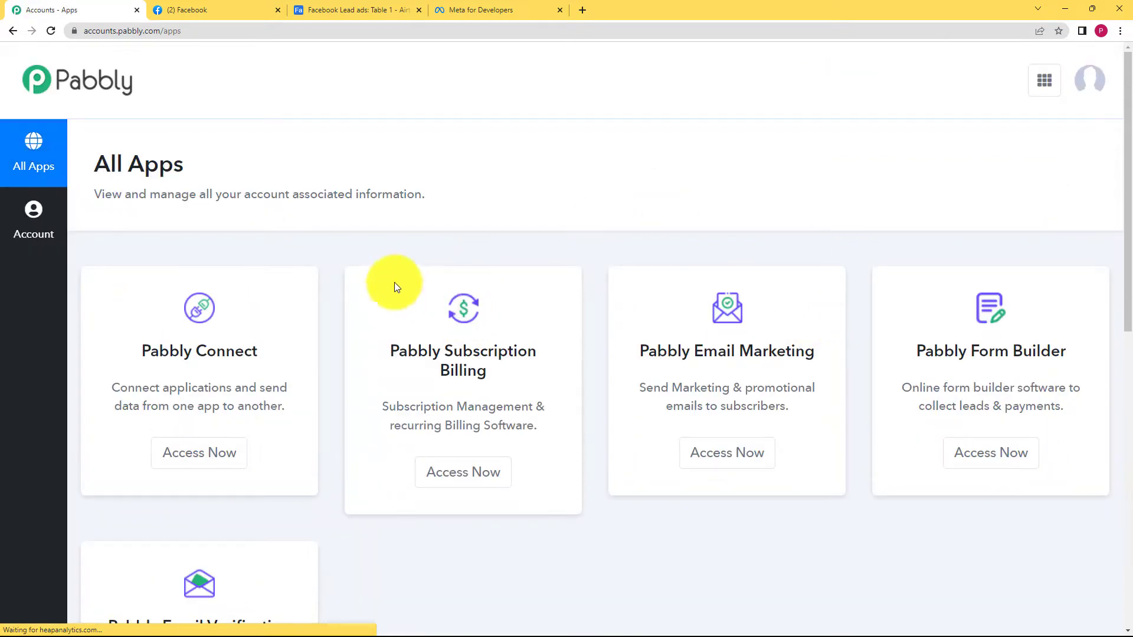
scroll(344, 298, "down", 2)
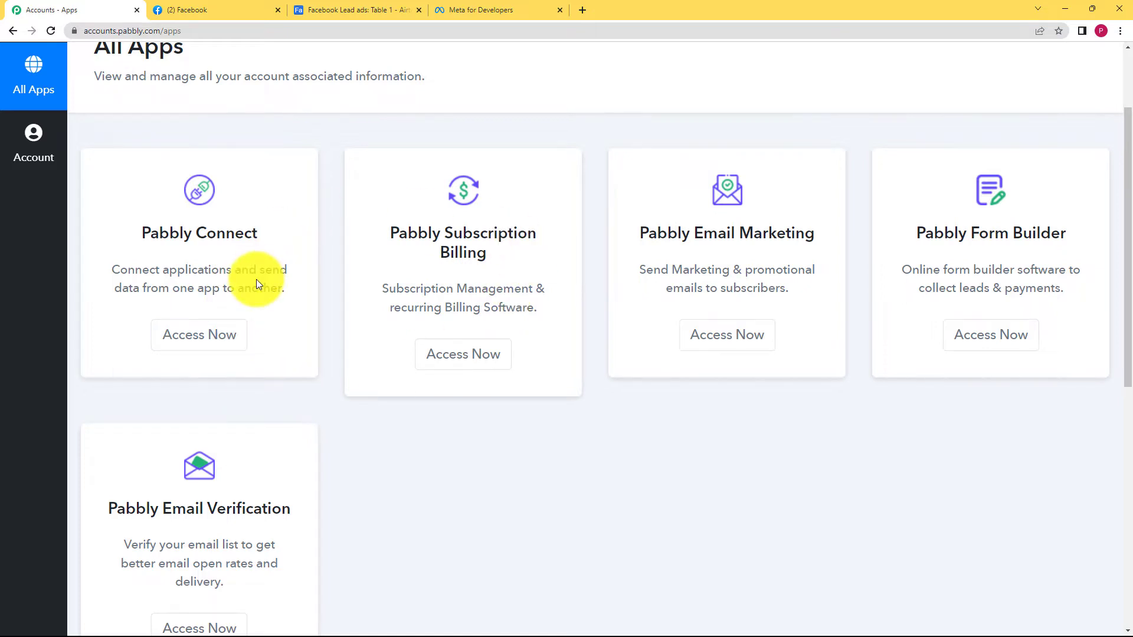
left_click_drag(131, 238, 250, 234)
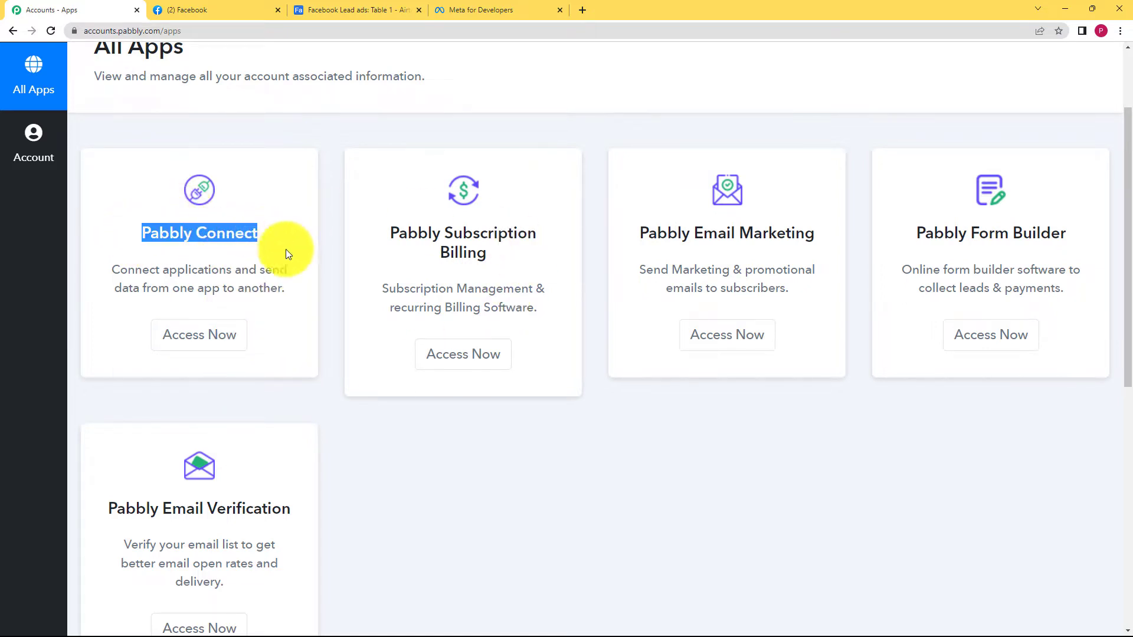
left_click(230, 337)
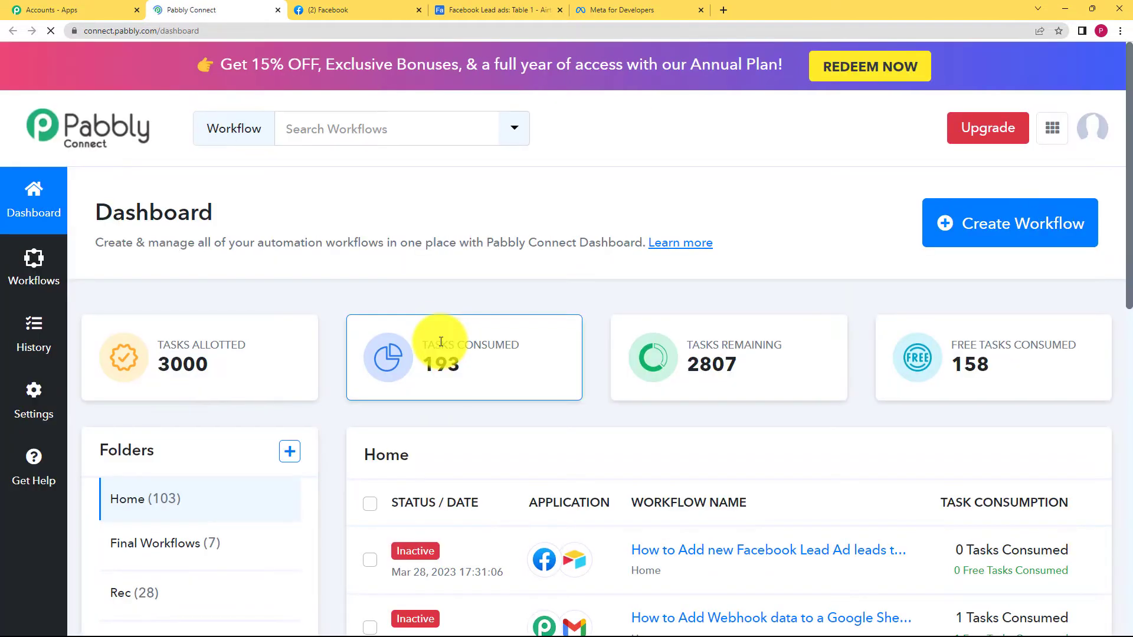
Create a workflow named "Create record in Airtable from Facebook Leads Ads"
left_click(984, 235)
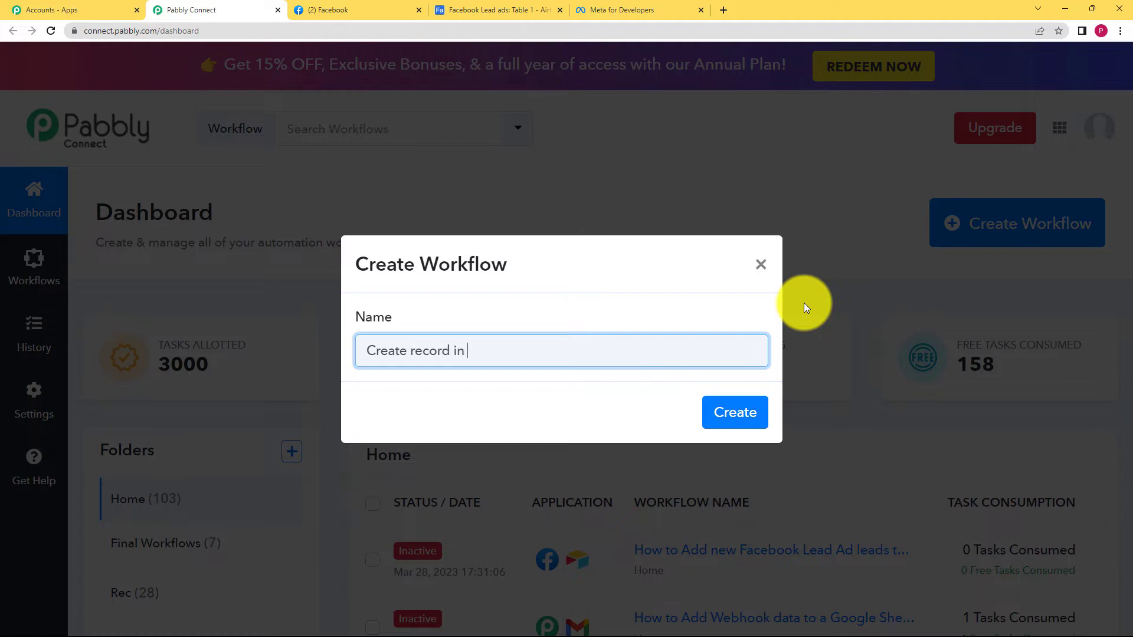
type("Create record in Airtable from Facebook Leads Ads")
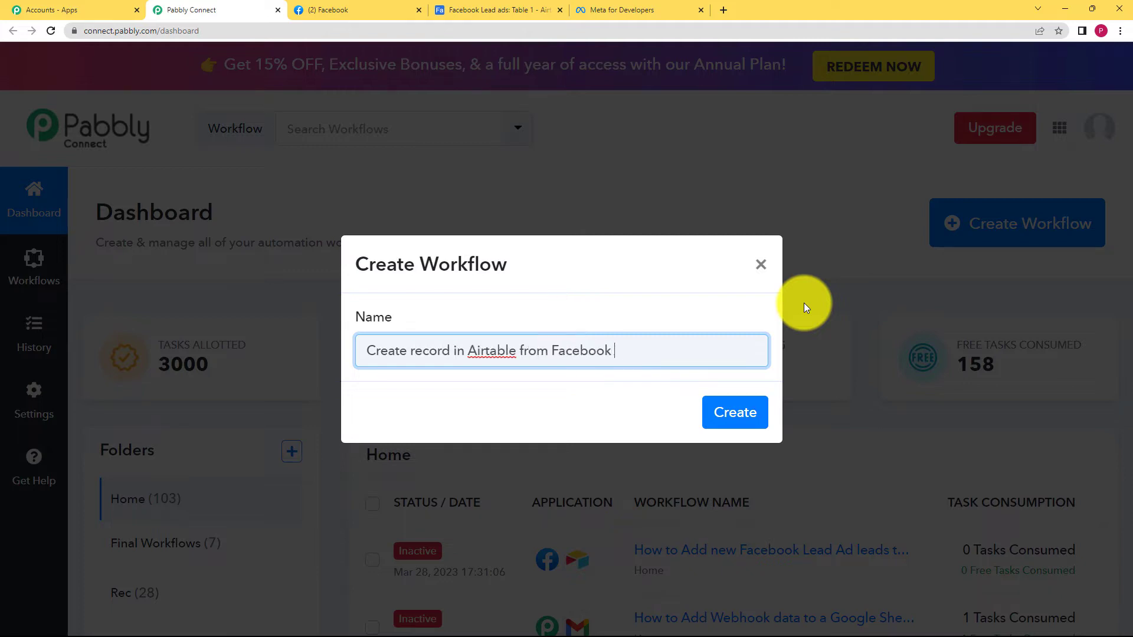
left_click(727, 418)
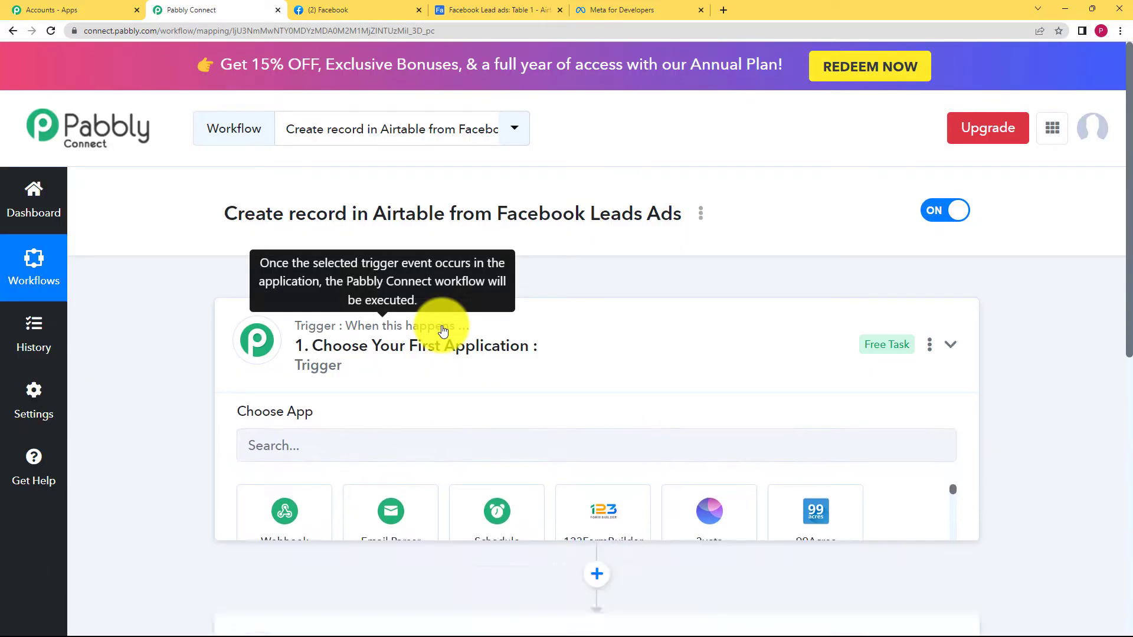
left_click(443, 330)
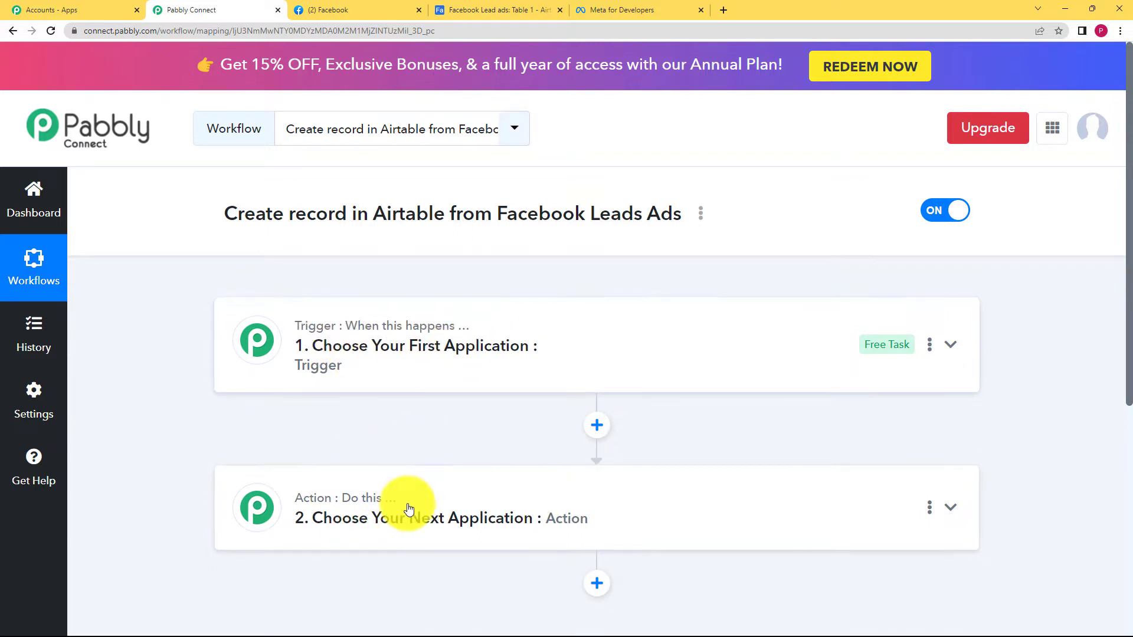
left_click(436, 342)
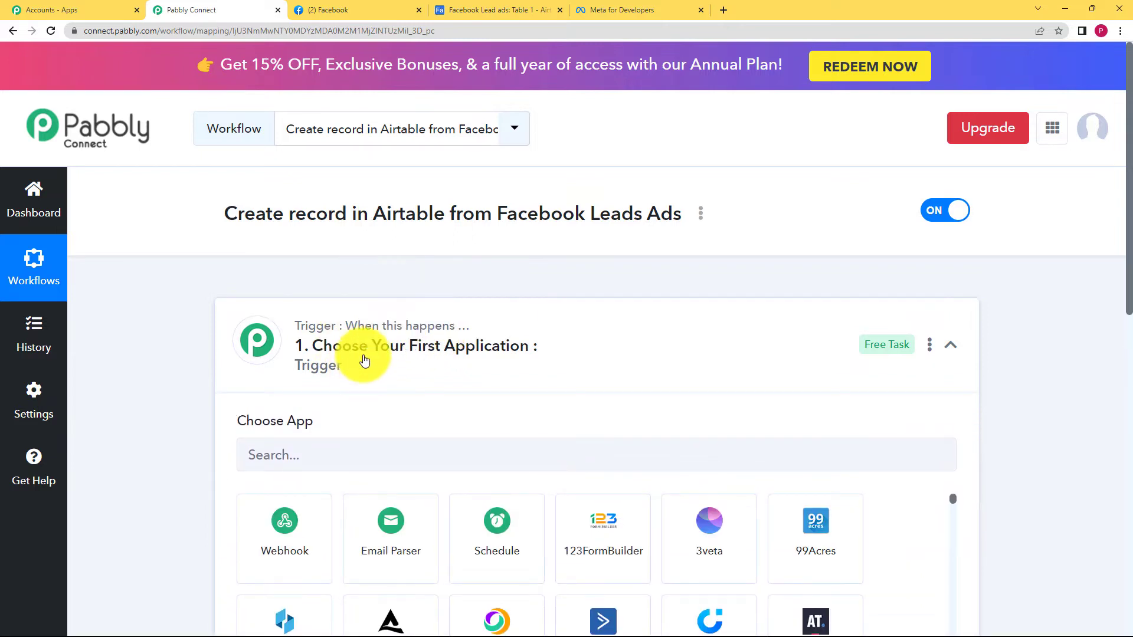
left_click(321, 367)
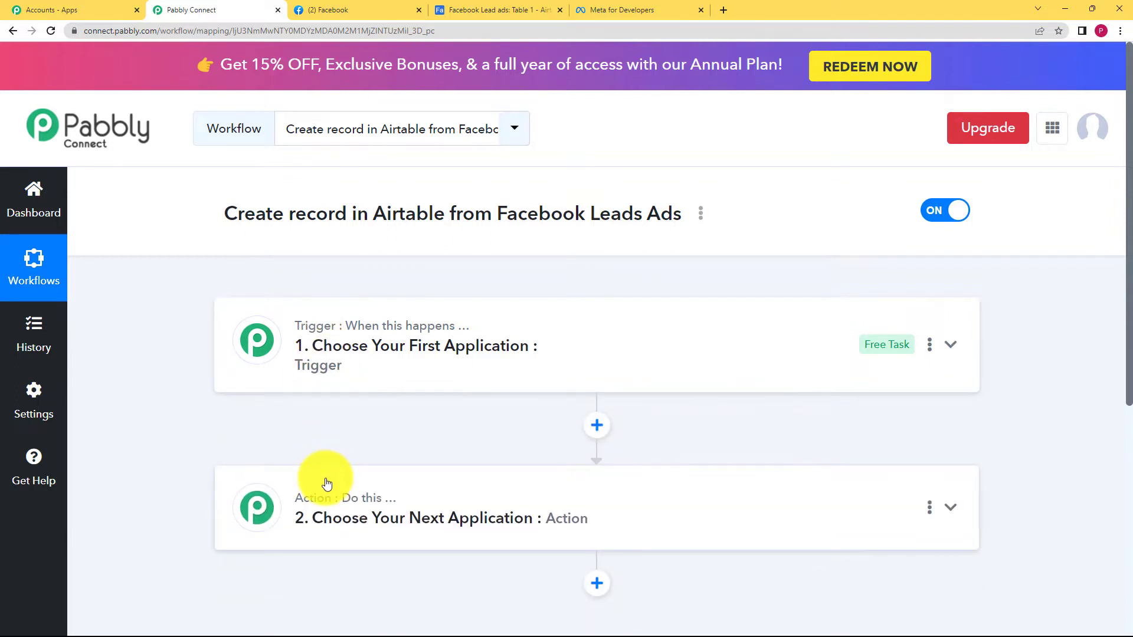
mouse_move(333, 503)
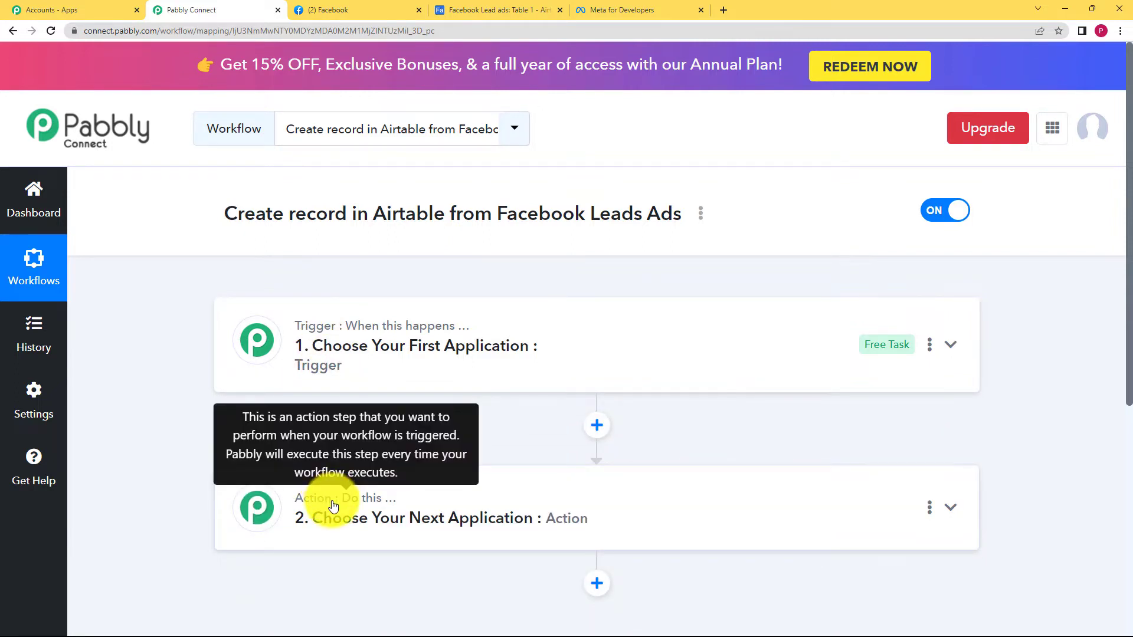
Set the workflow's trigger application to Facebook Lead Ads with the New Lead trigger event
left_click(439, 324)
left_click(441, 454)
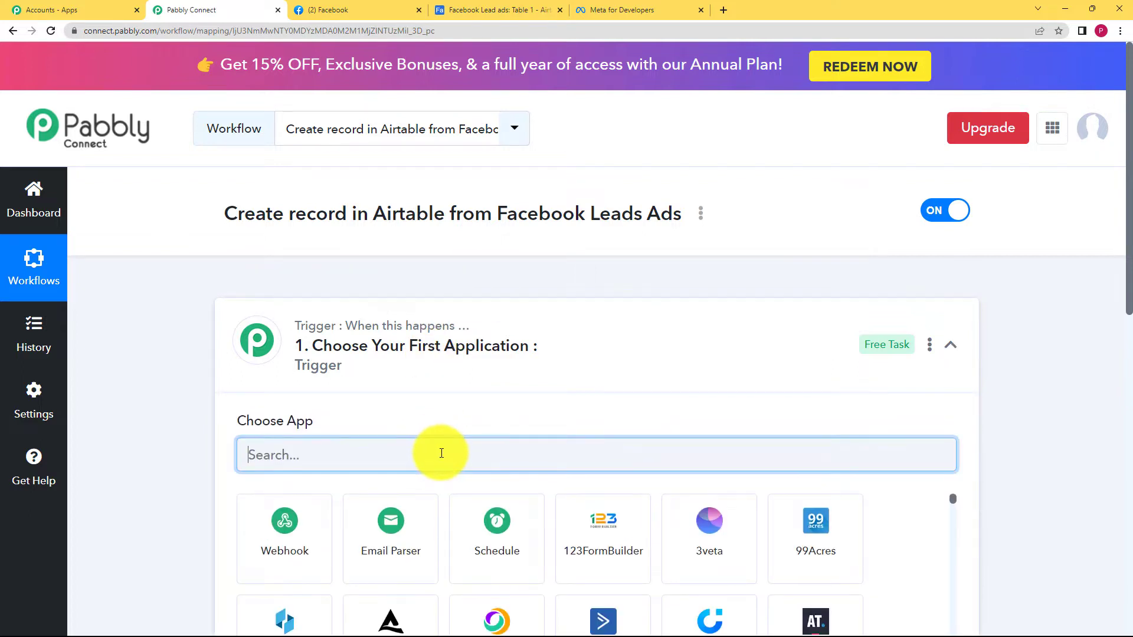
type("facebook")
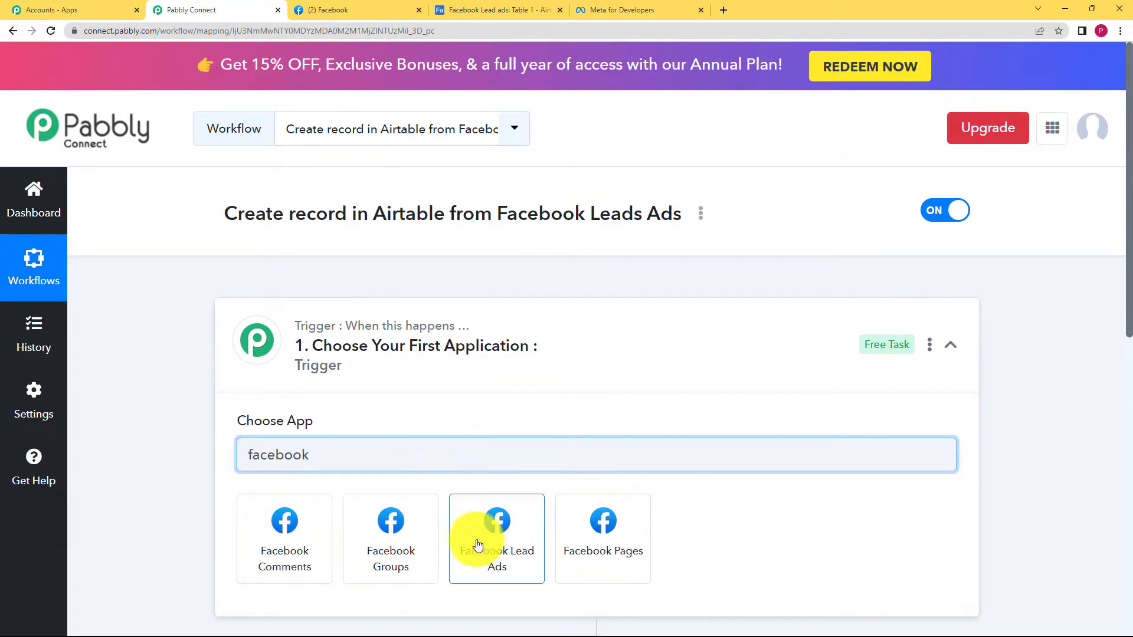
left_click(481, 537)
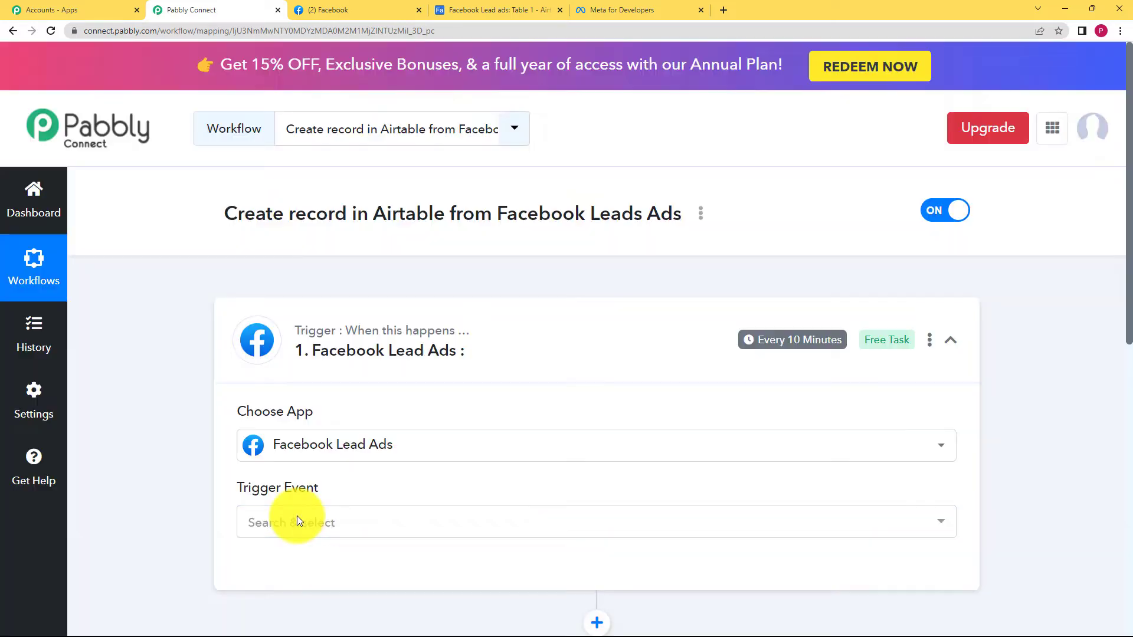
left_click(302, 523)
left_click(306, 465)
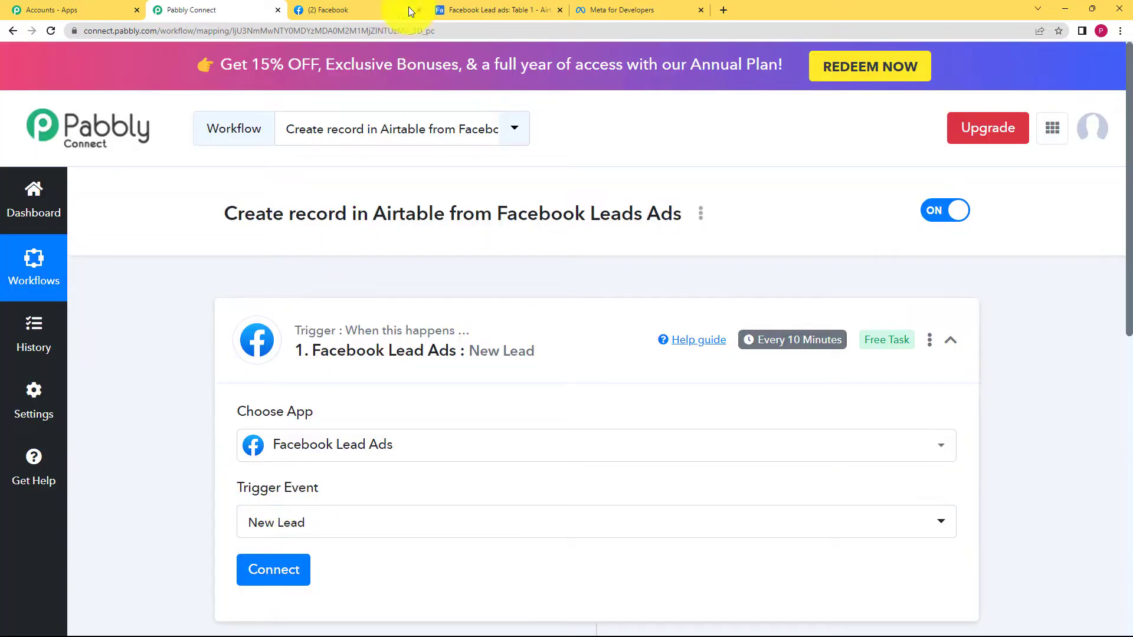
Switch to Facebook and open Meta Business Suite from the managed Pages overview
left_click(380, 8)
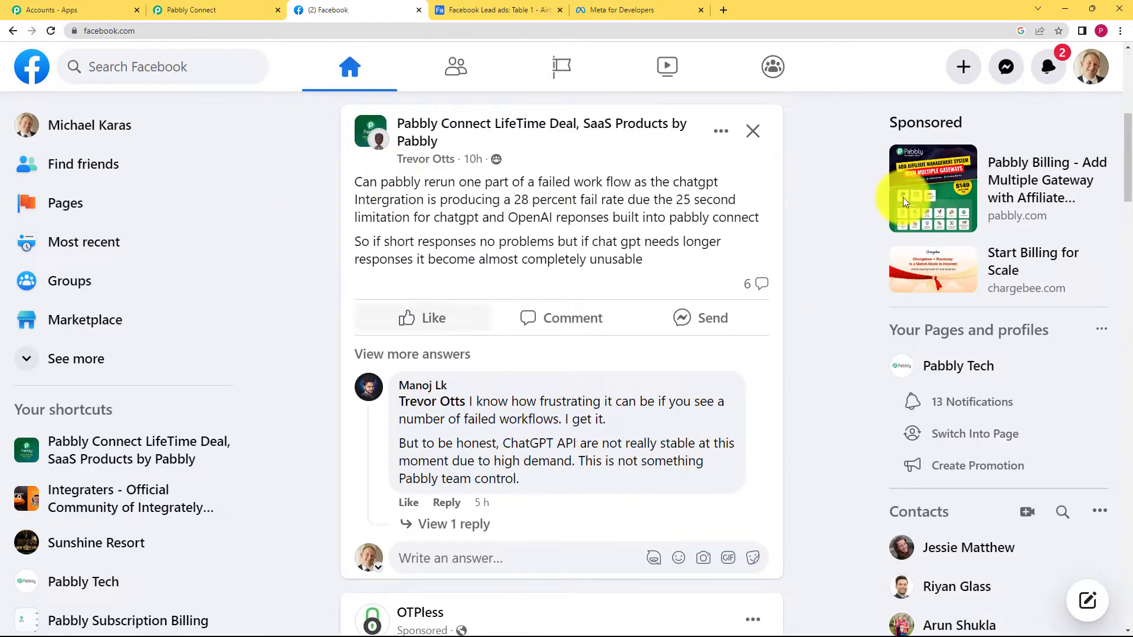
left_click(162, 207)
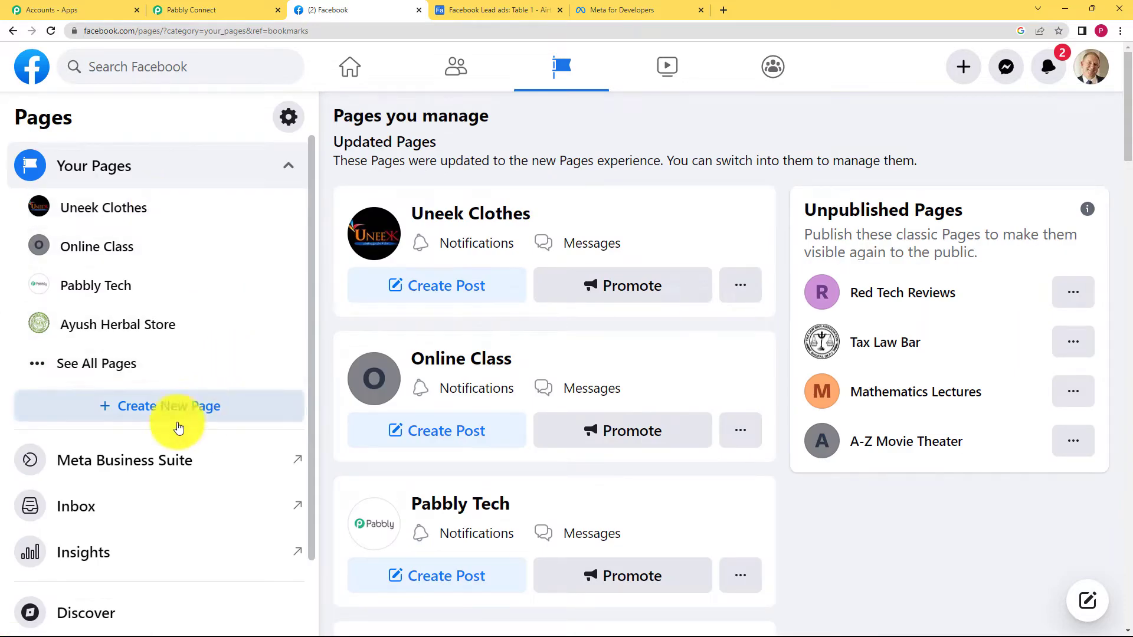
left_click(161, 472)
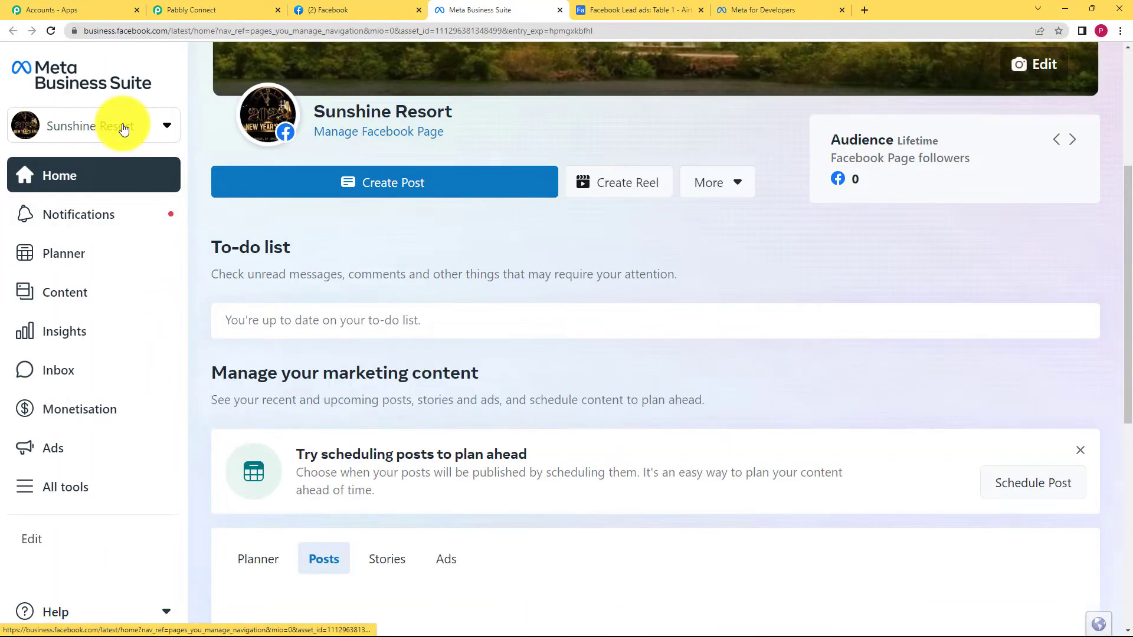
Switch Meta Business Suite from the Sunshine Resort page to The Salon page
left_click(122, 129)
scroll(148, 355, "down", 15)
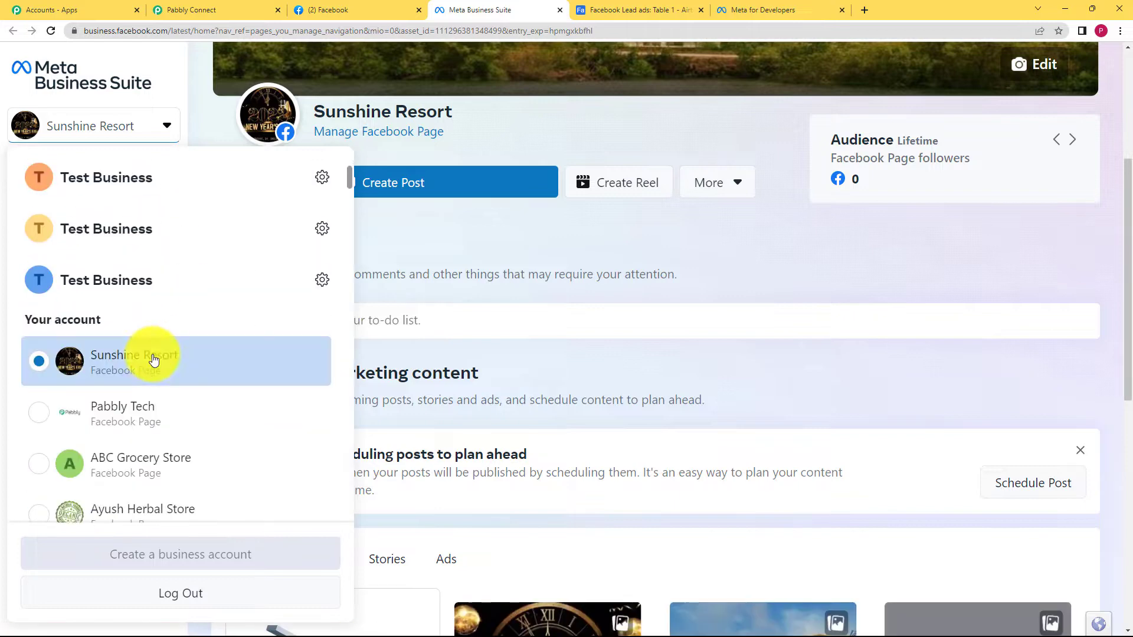
scroll(152, 360, "down", 5)
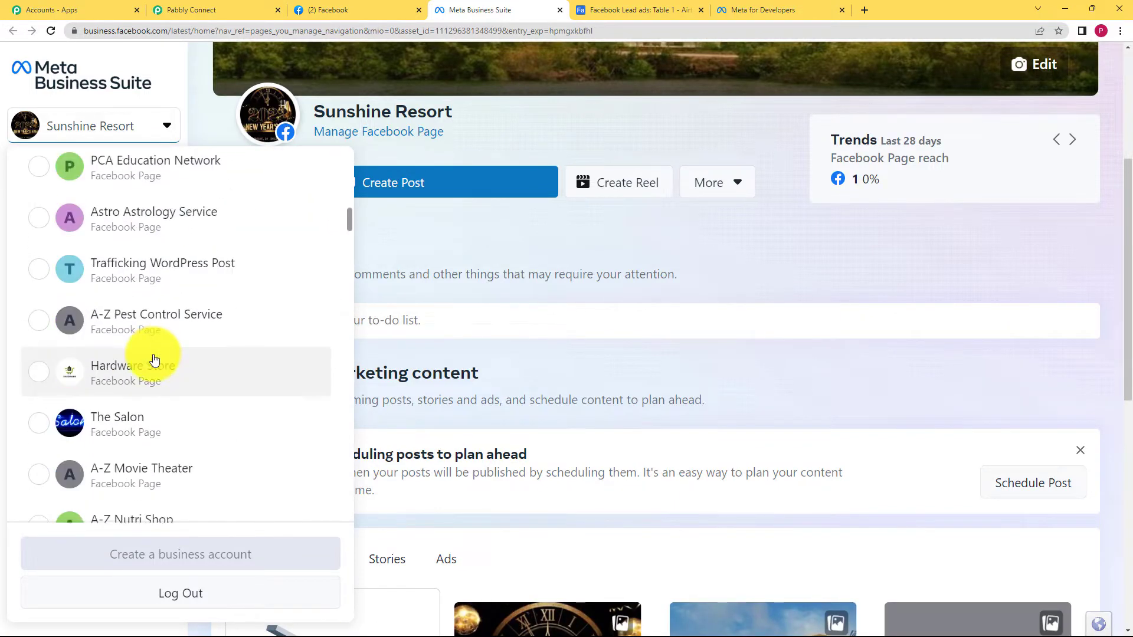
left_click(177, 369)
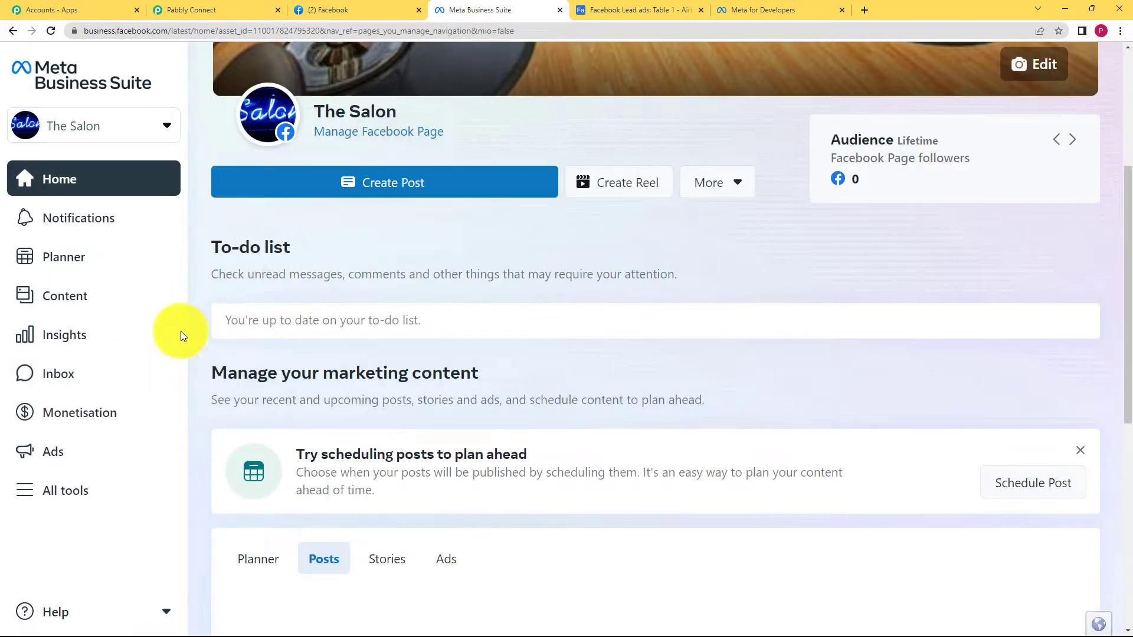
Open the Instant Forms tool for The Salon to manage its lead ads forms
left_click(122, 498)
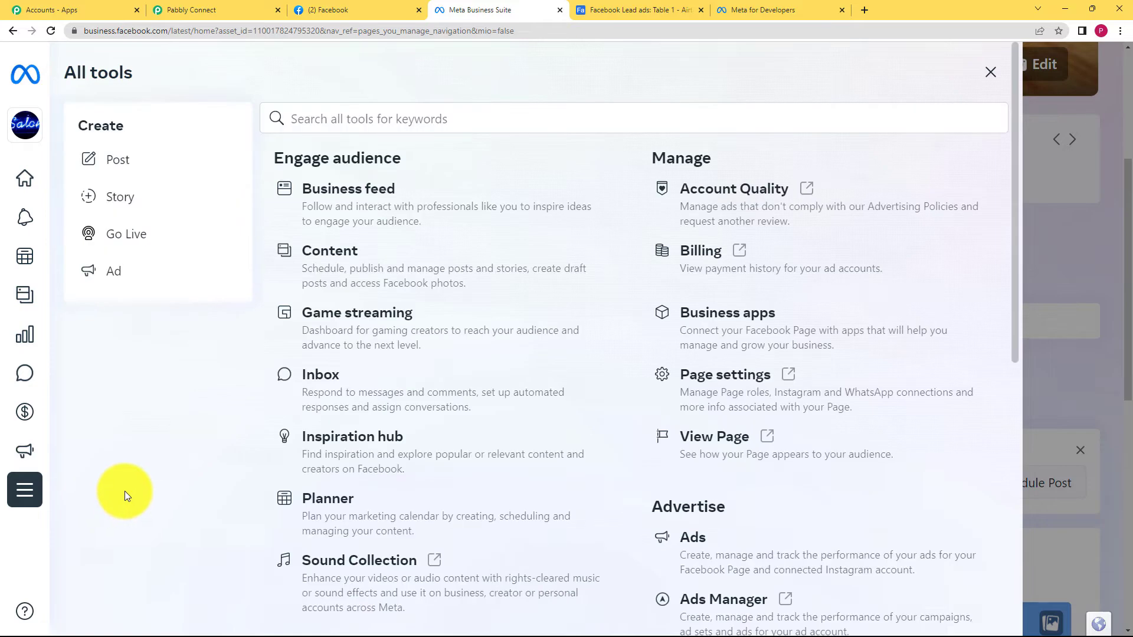
scroll(430, 364, "down", 8)
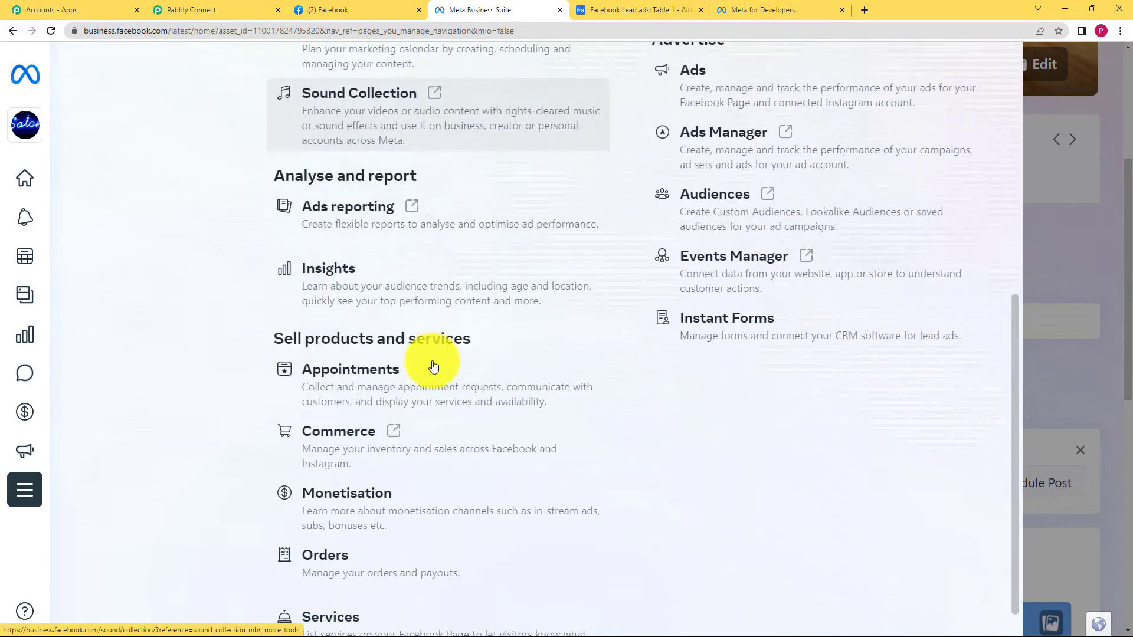
left_click(811, 274)
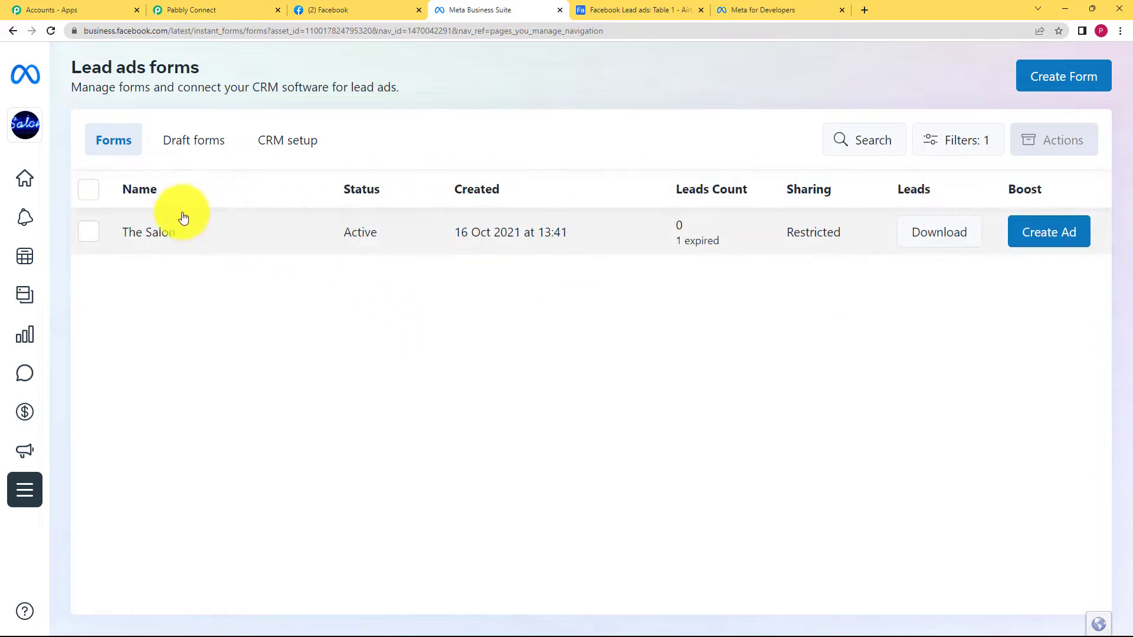
mouse_move(26, 125)
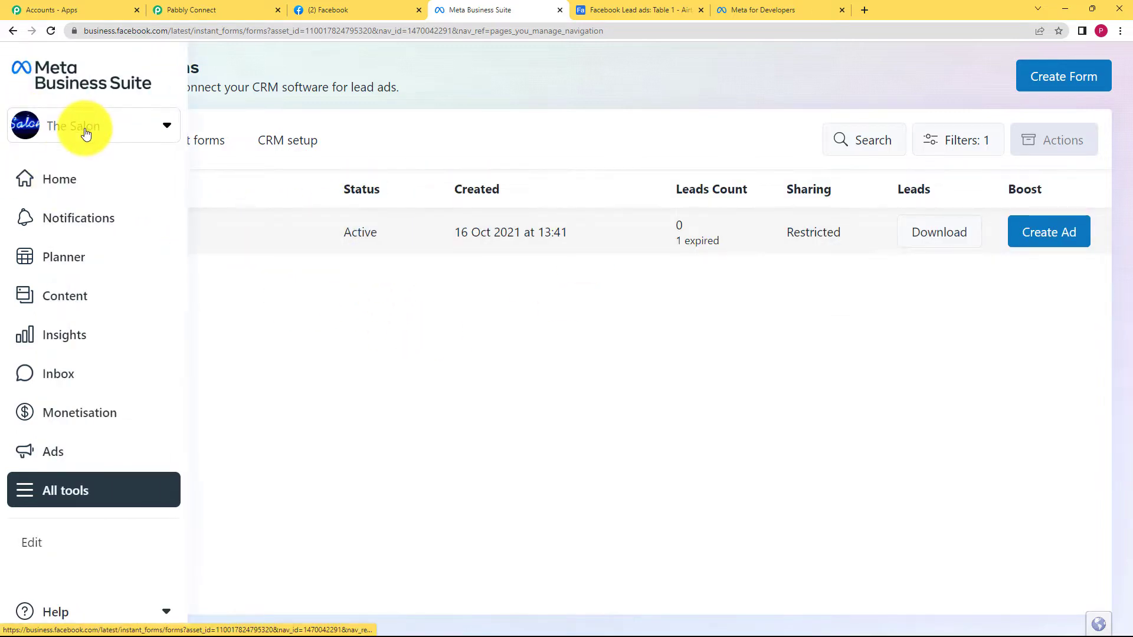
Start a new lead form and name it "The Salon Query Destination"
left_click(1033, 79)
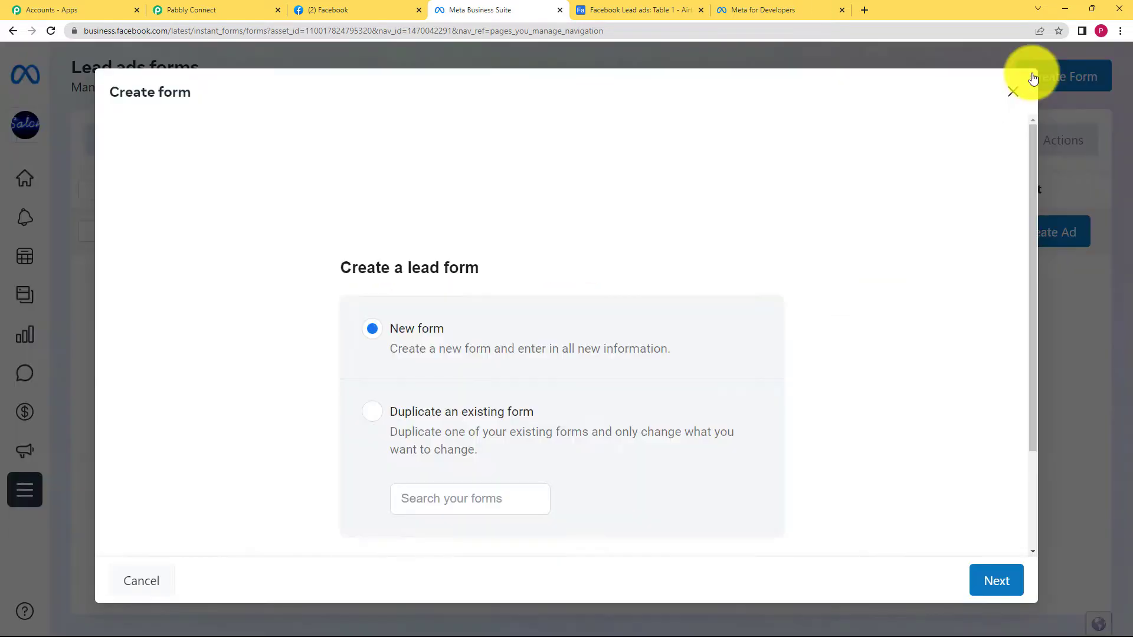
left_click(995, 583)
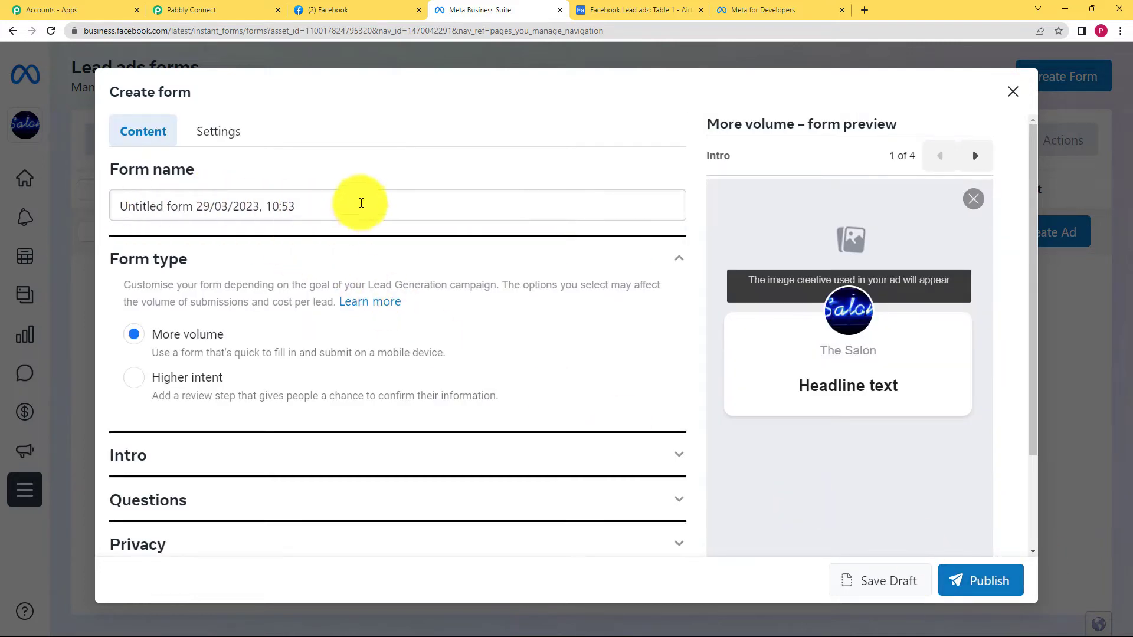
left_click_drag(362, 203, 13, 203)
key("BackSpace")
type("The salon Query Destination")
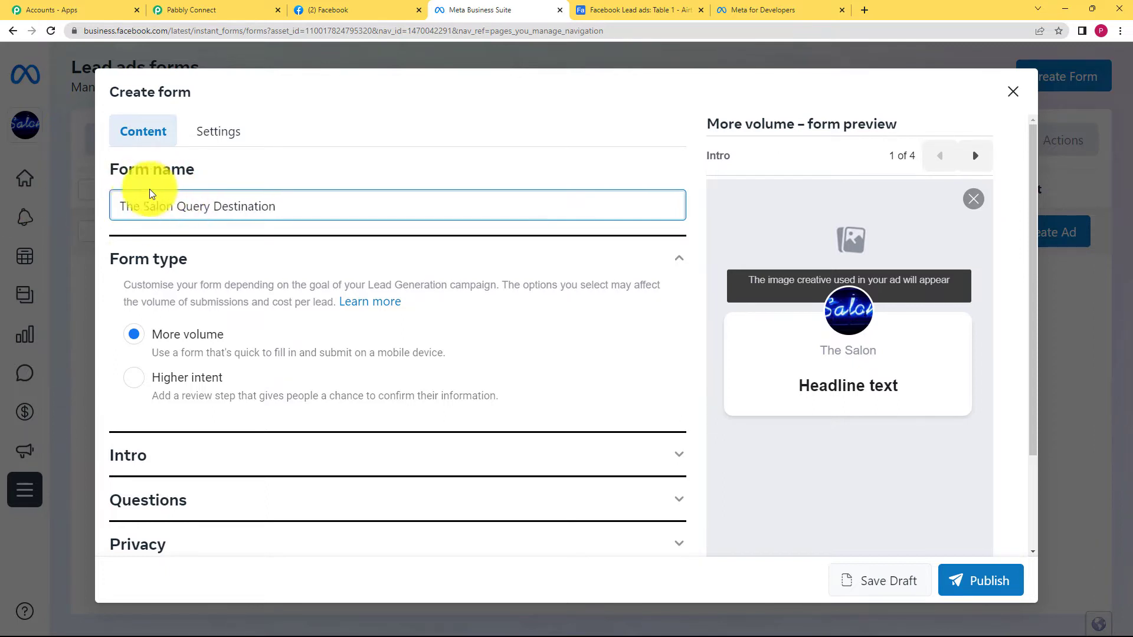
left_click(286, 177)
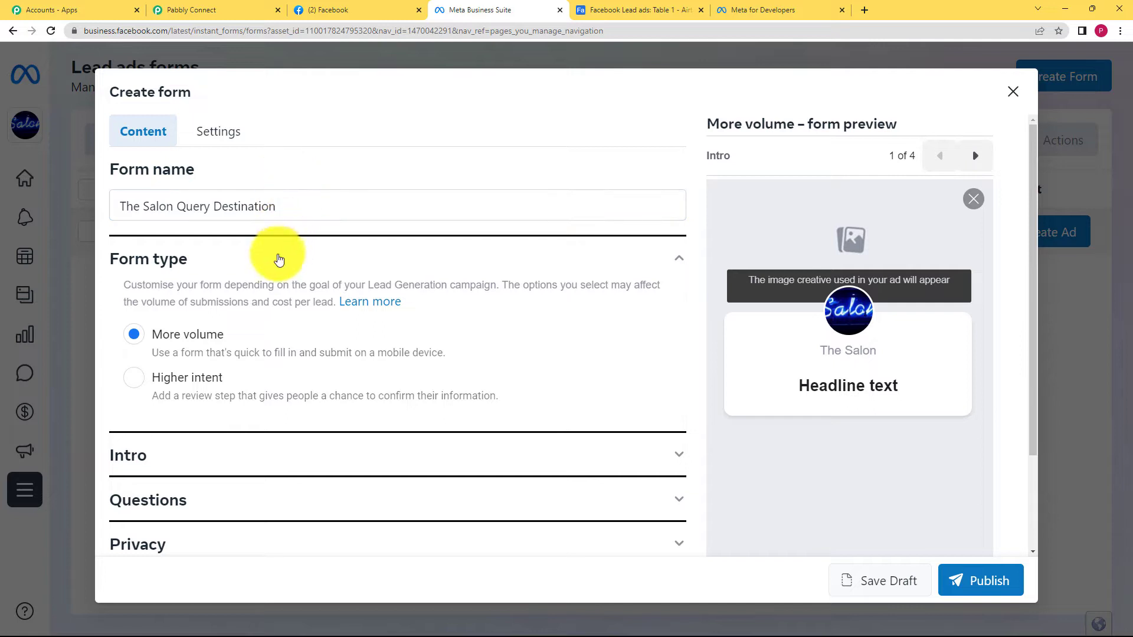
Set the form's intro background image to use the image from the ad
scroll(253, 272, "down", 2)
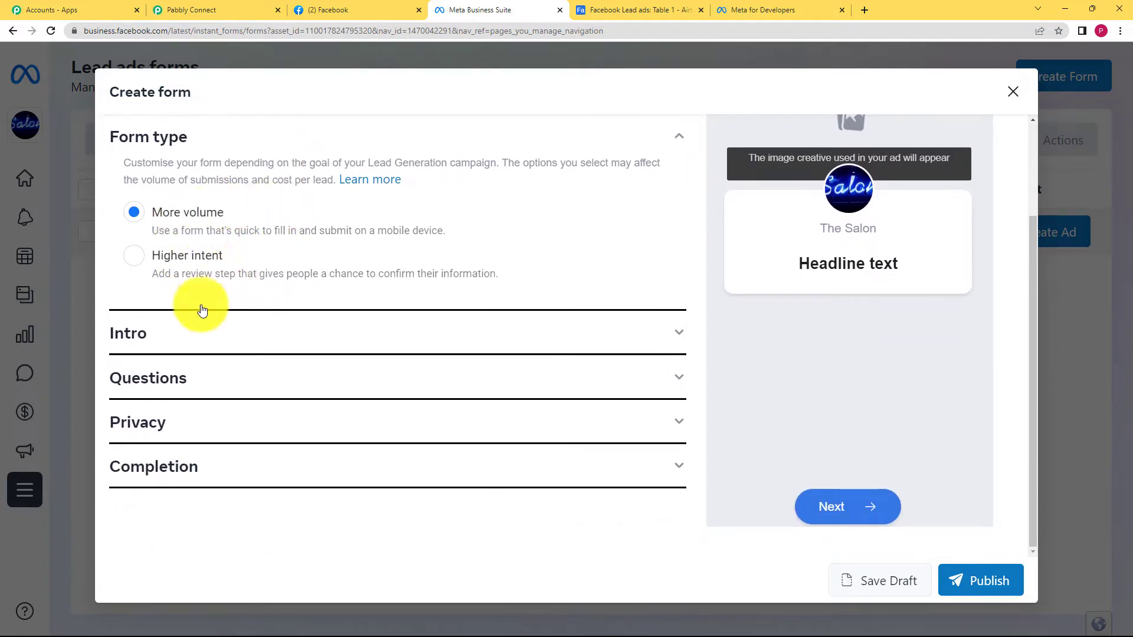
left_click(203, 332)
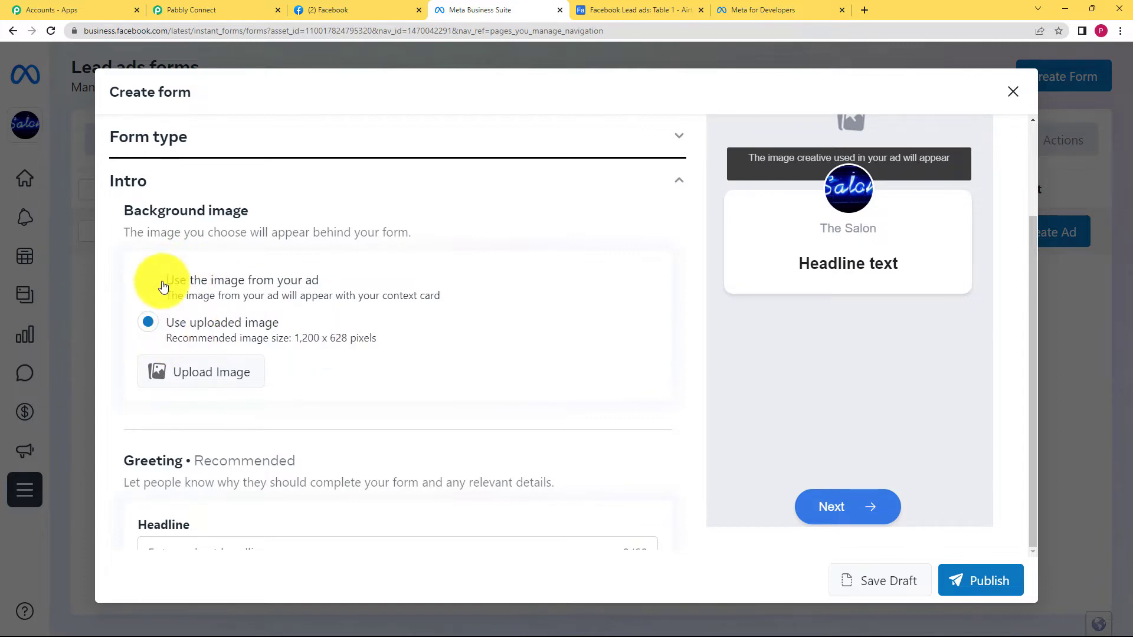
left_click(151, 282)
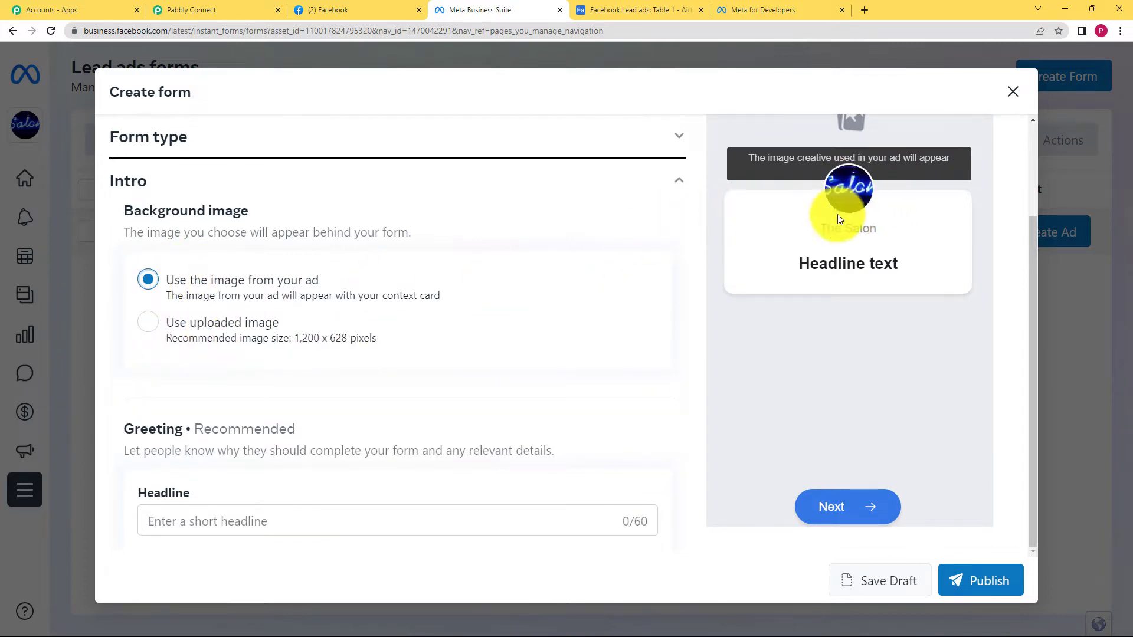
Enter the greeting headline "Here you will find solutions to all your problems." and the description "Resolve all your issues by filling the form."
scroll(236, 366, "down", 4)
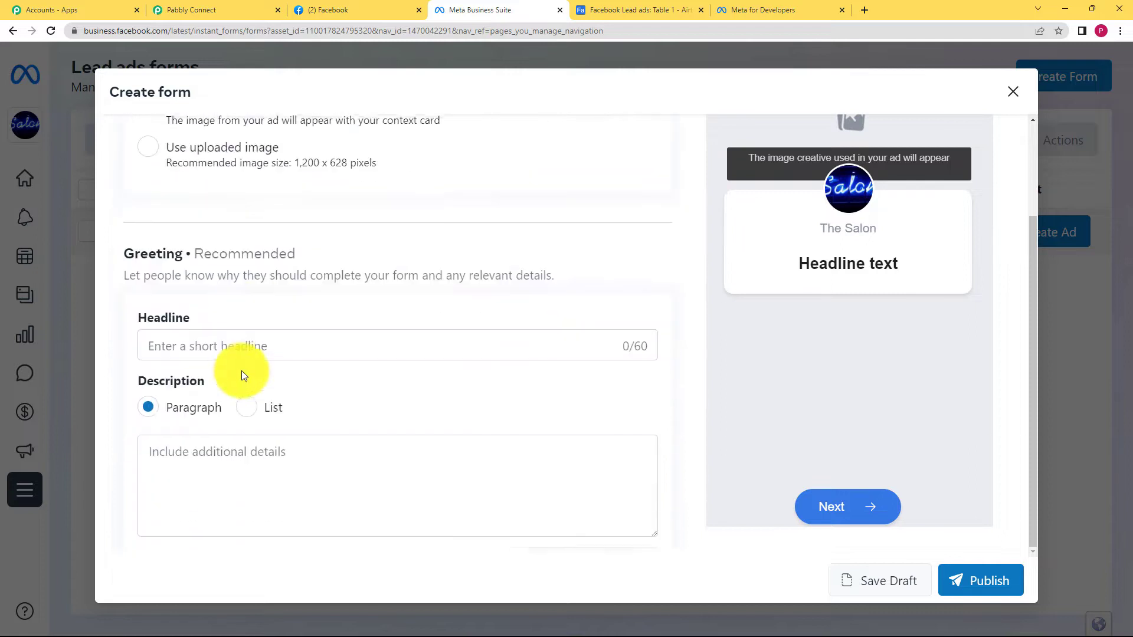
left_click(233, 281)
type("Here you will find solutions to all your problems")
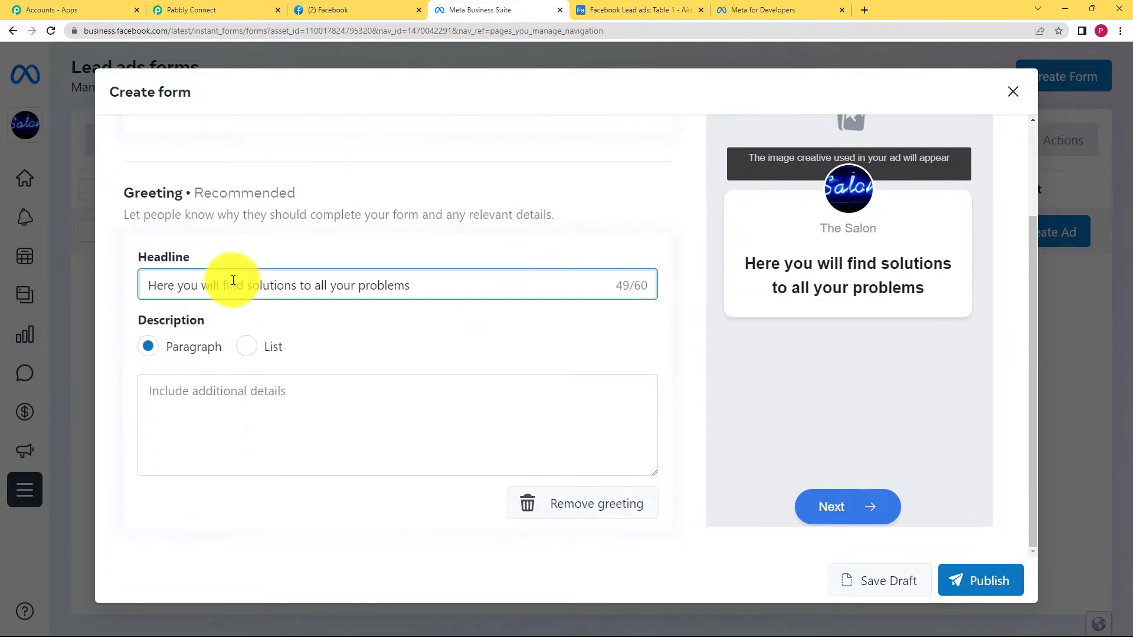
left_click(244, 424)
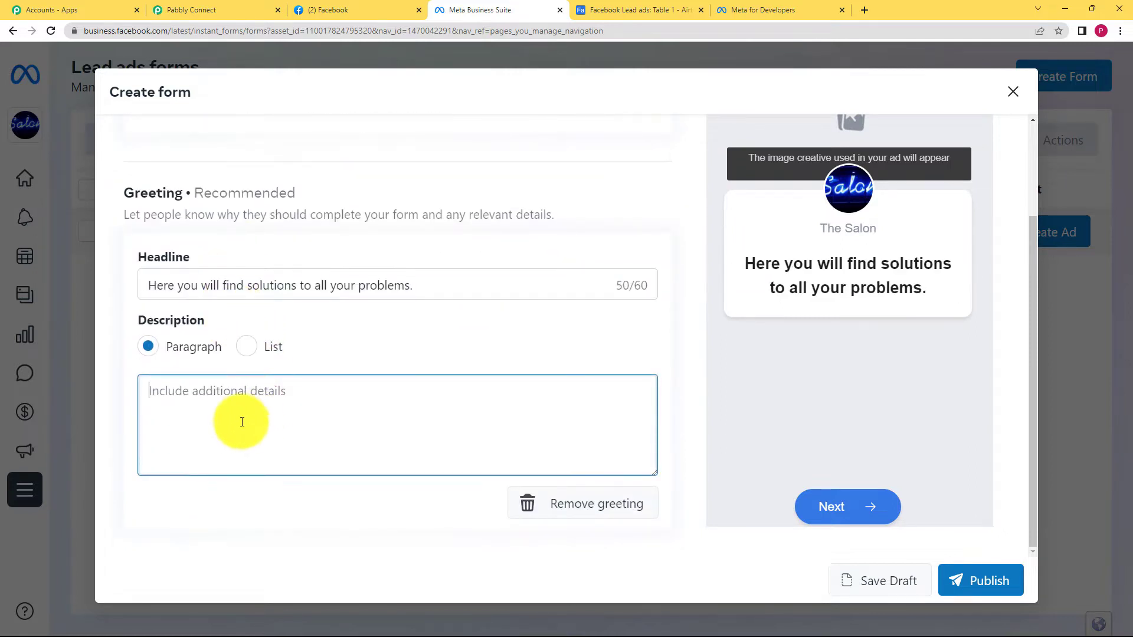
type("Resolve all your issues by filling the form.")
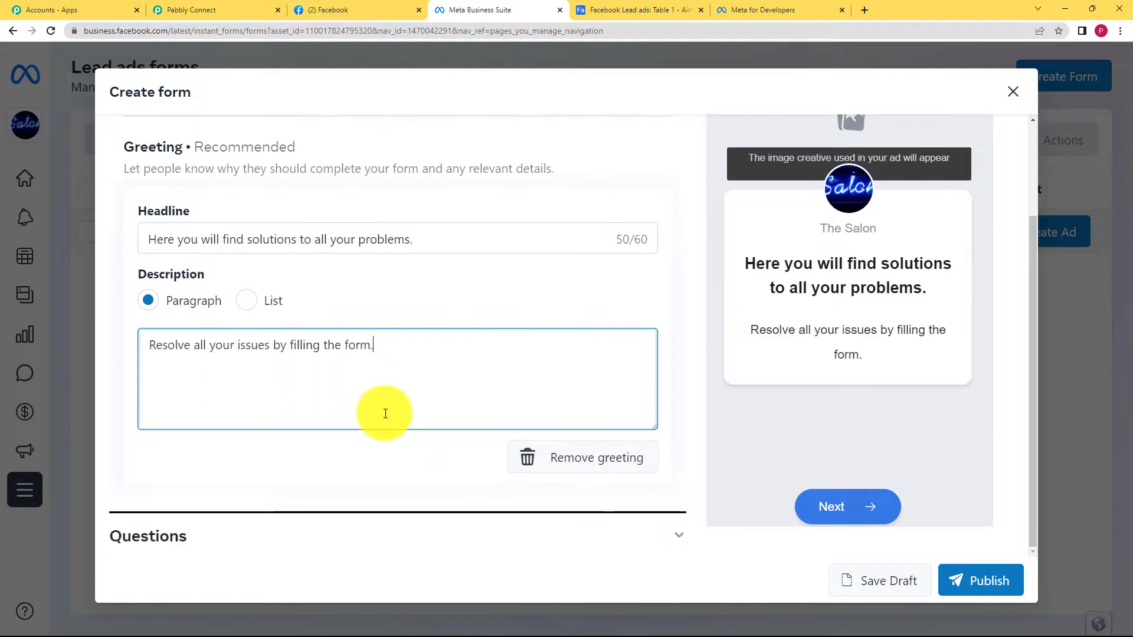
Add the Phone number contact field to the form's prefill questions
scroll(331, 380, "down", 2)
left_click(324, 436)
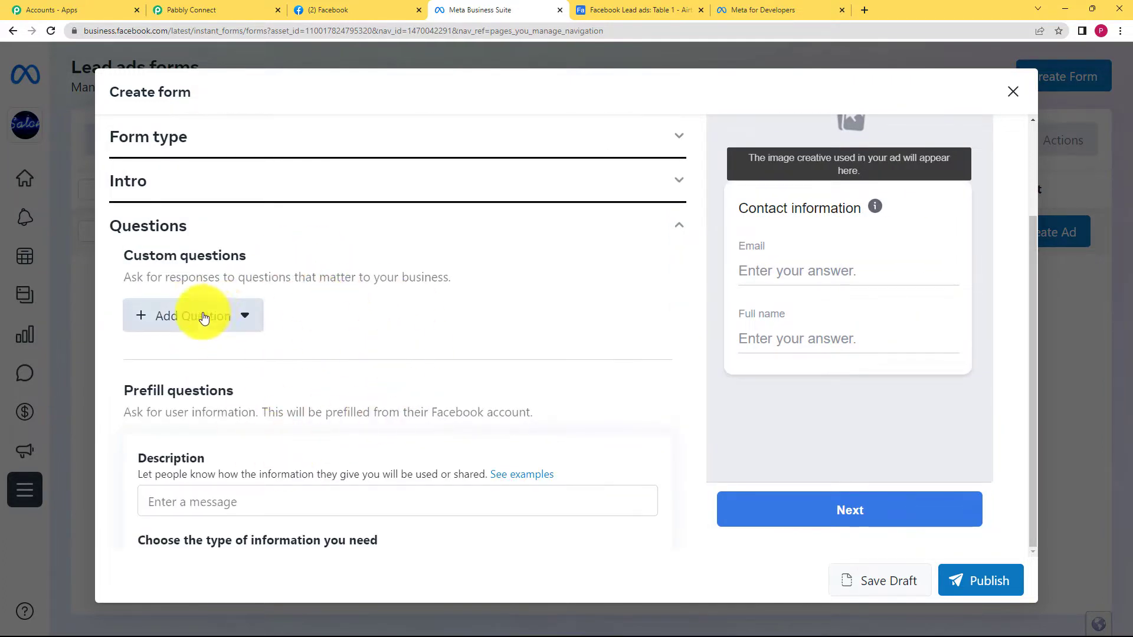
scroll(248, 365, "down", 3)
scroll(257, 364, "down", 2)
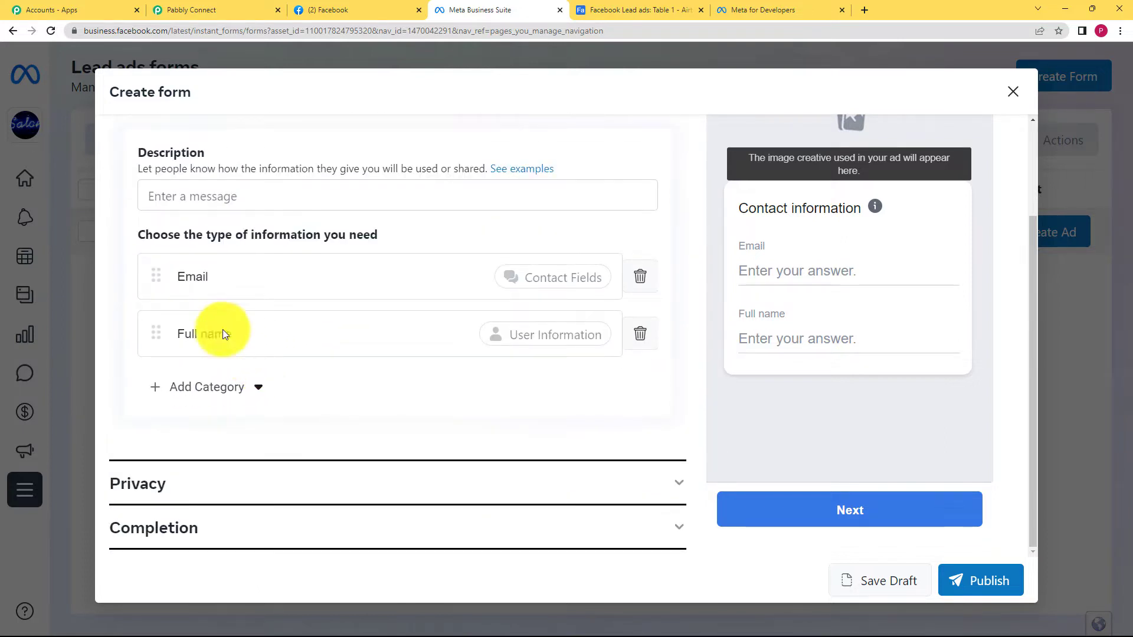
left_click(215, 388)
mouse_move(226, 427)
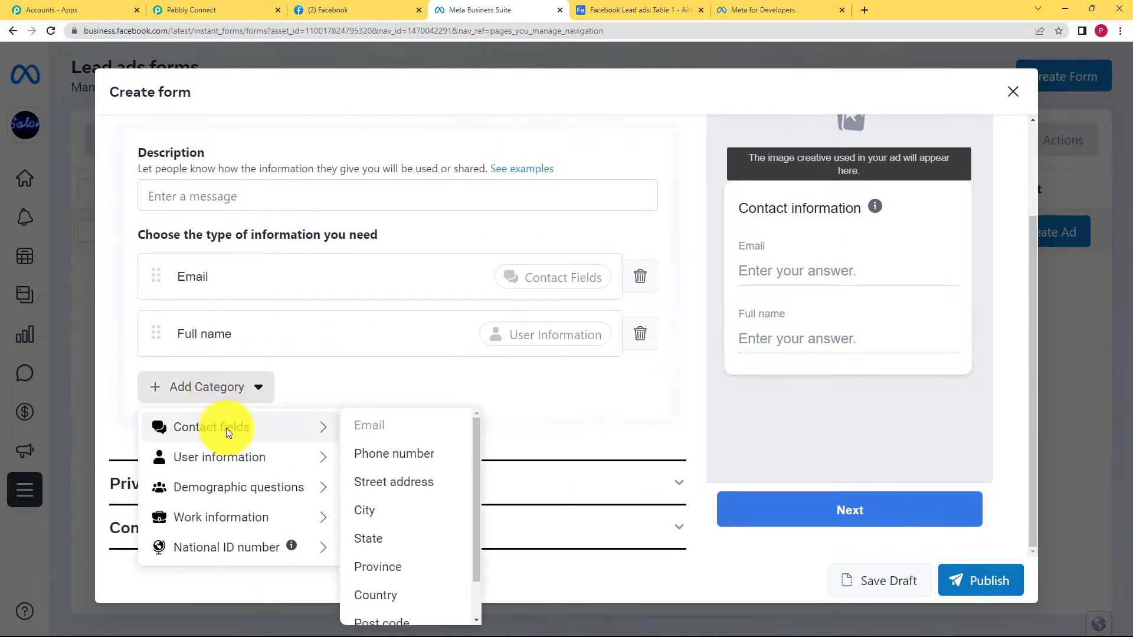
left_click(392, 454)
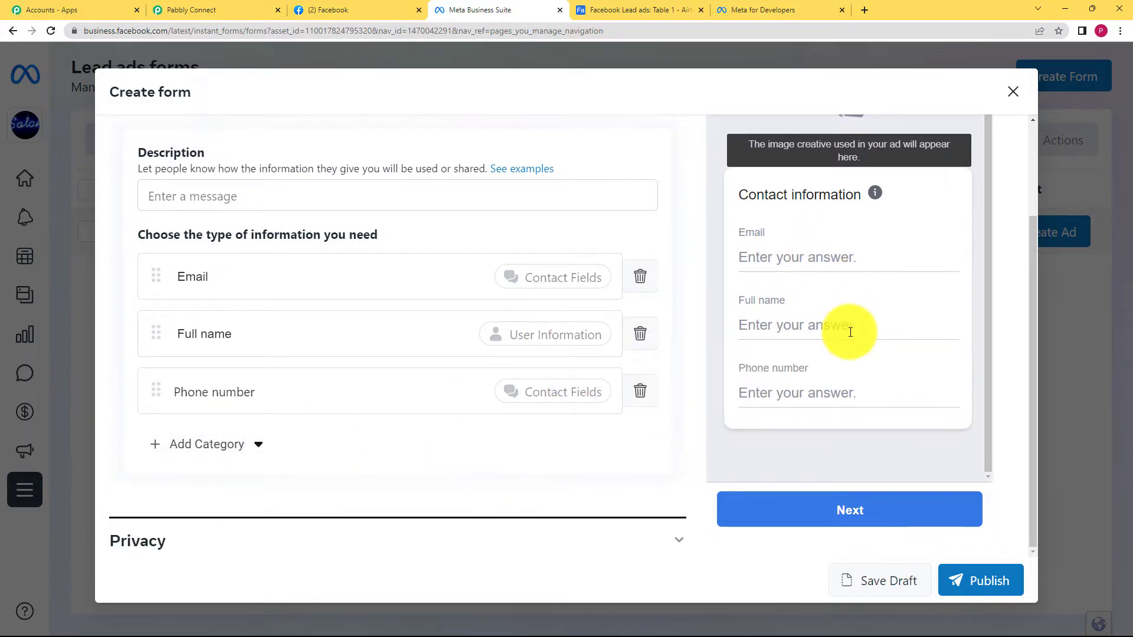
Add a custom short-answer question reading "Enter your query."
scroll(519, 329, "up", 4)
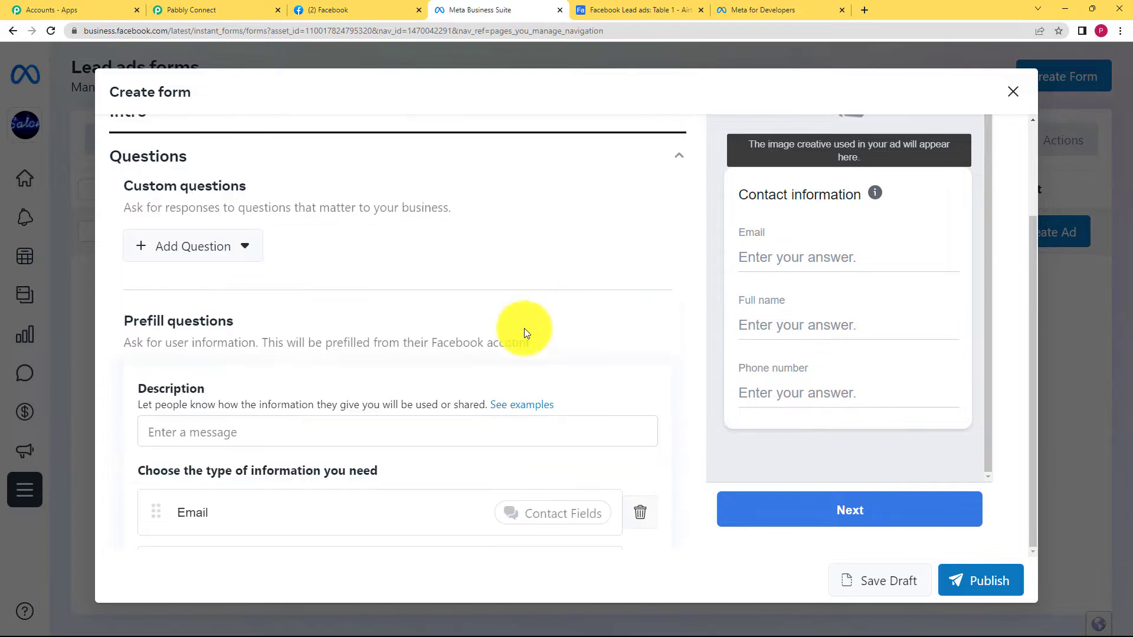
left_click(246, 257)
left_click(218, 332)
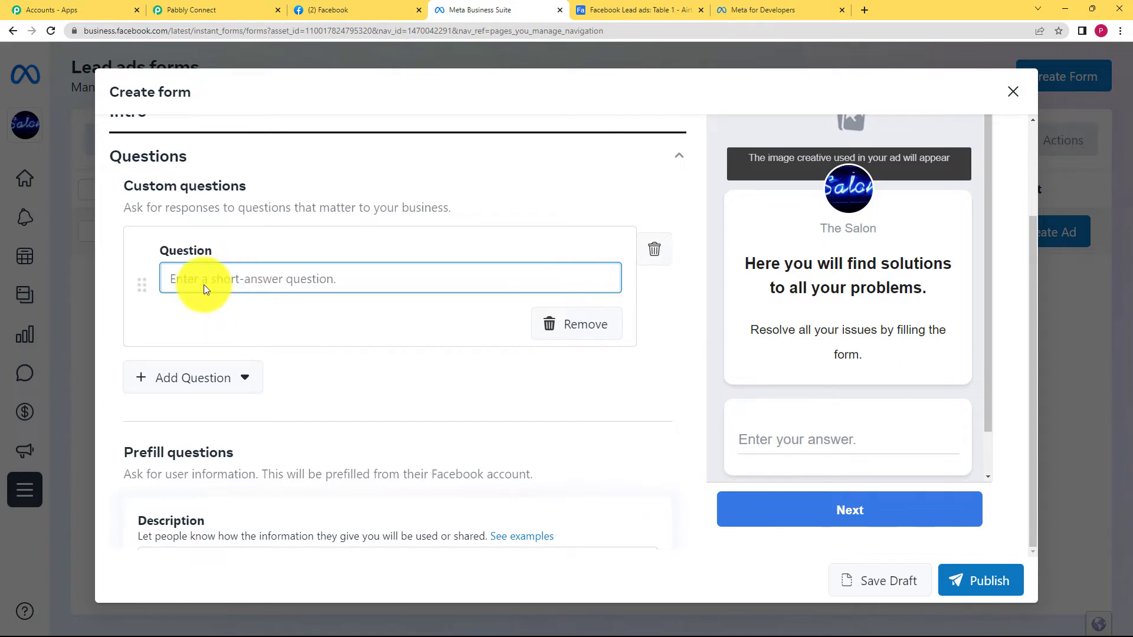
type("Enter")
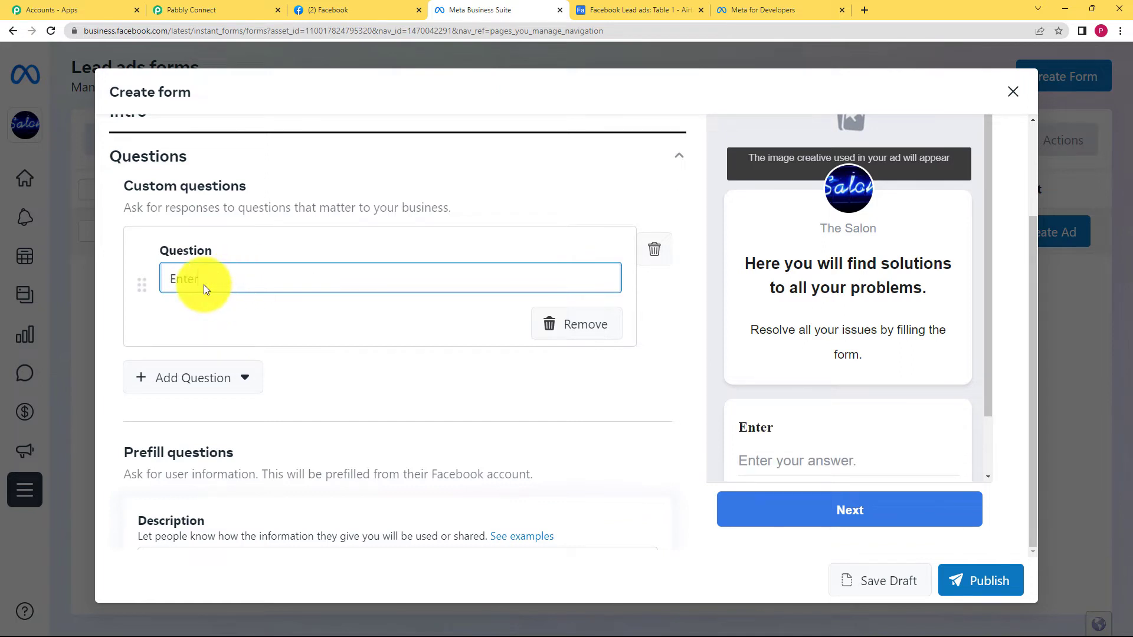
type(" your query.")
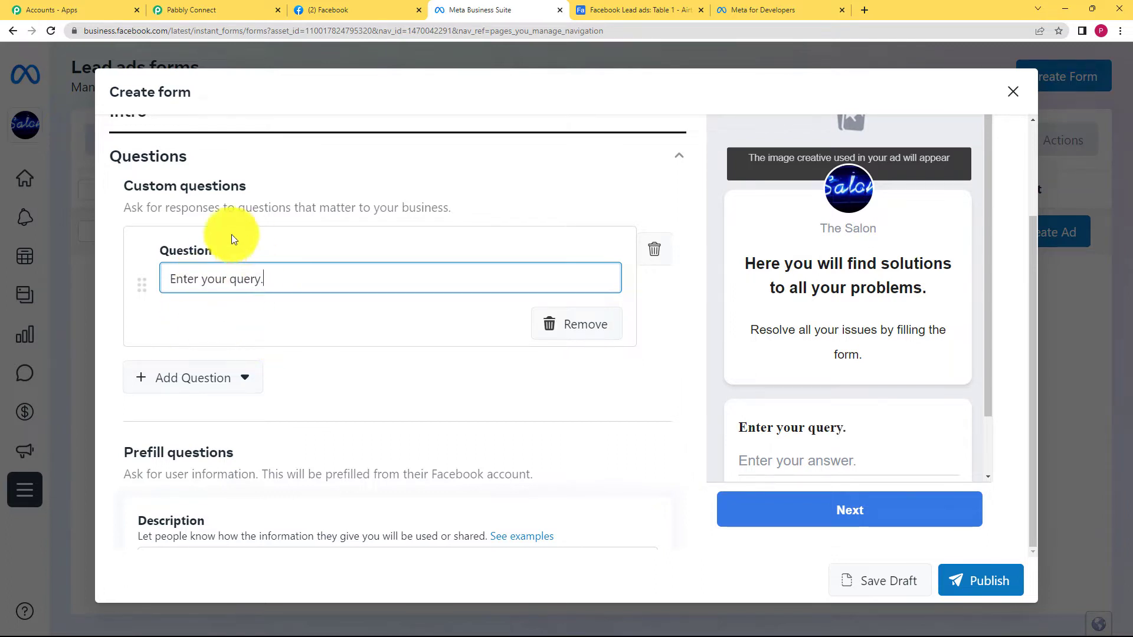
scroll(381, 376, "down", 7)
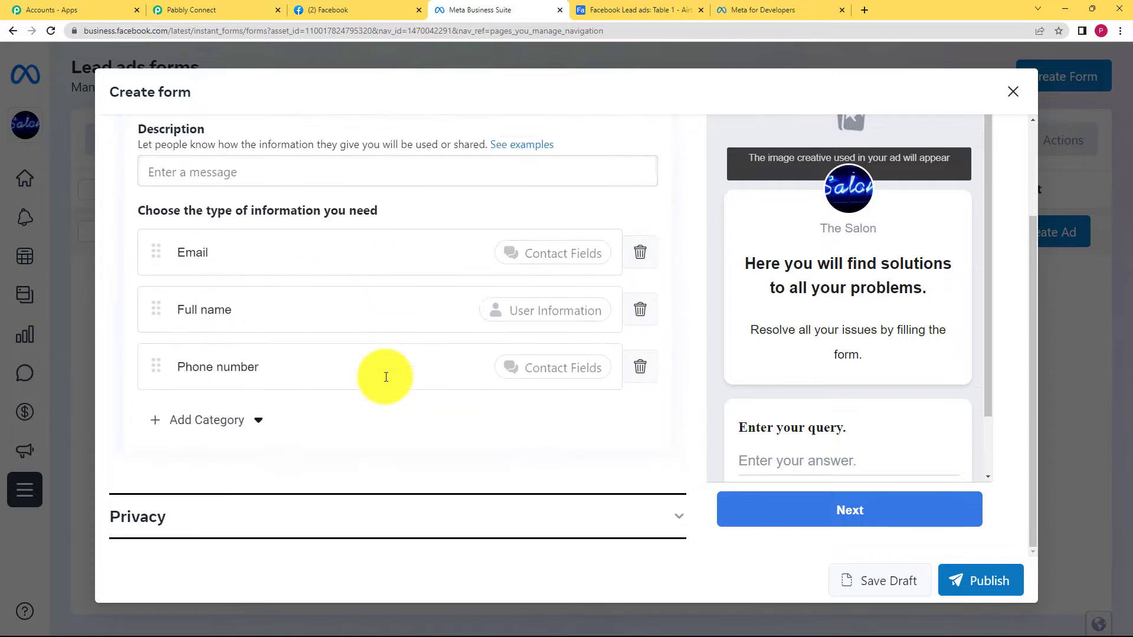
left_click(218, 480)
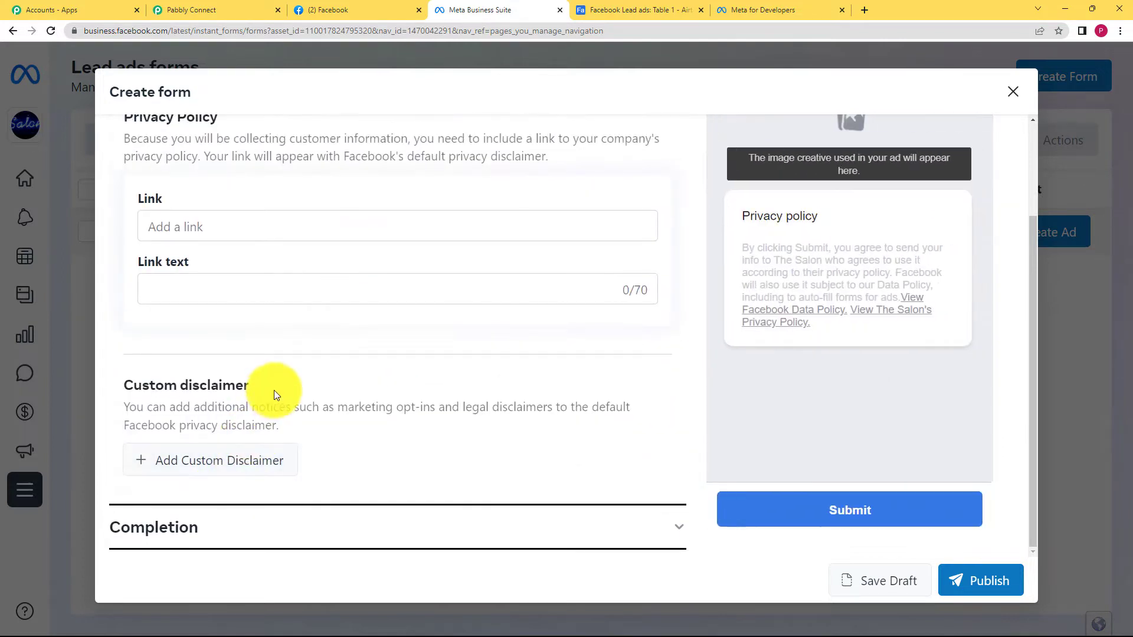
left_click(224, 224)
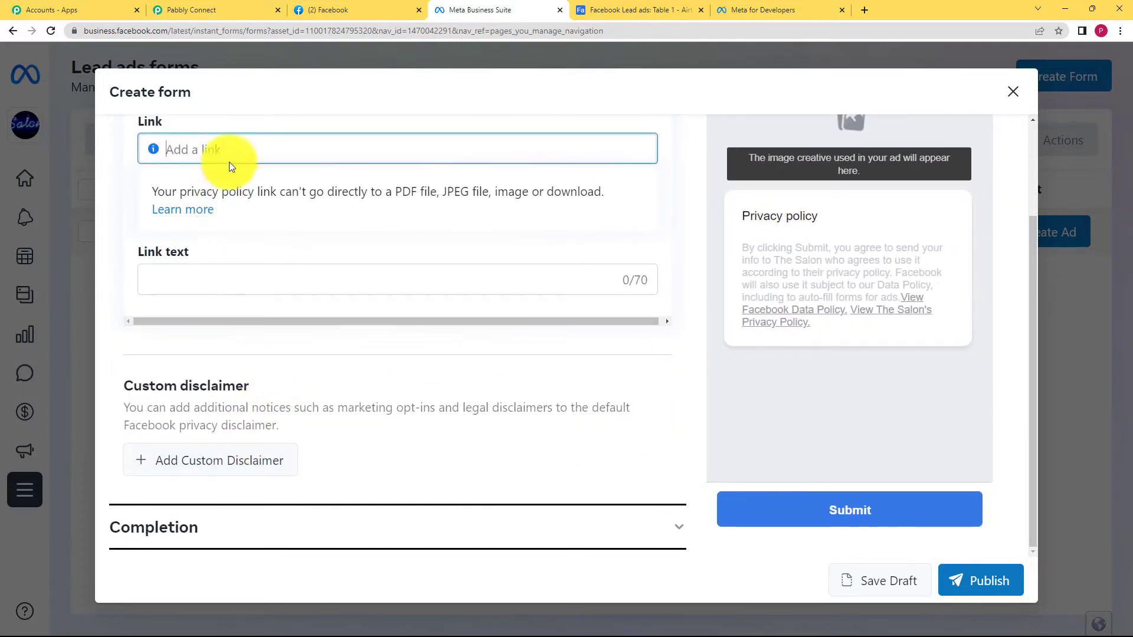
scroll(321, 287, "up", 1)
scroll(321, 288, "up", 1)
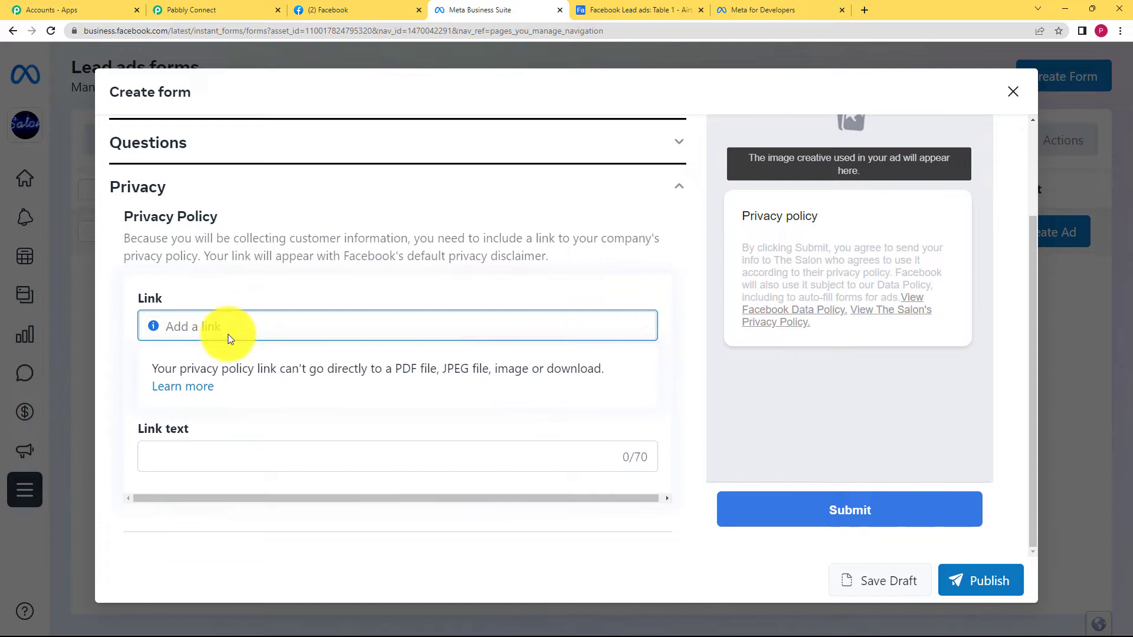
type("https://www.pabbly.com/privacy-policy/")
left_click(343, 448)
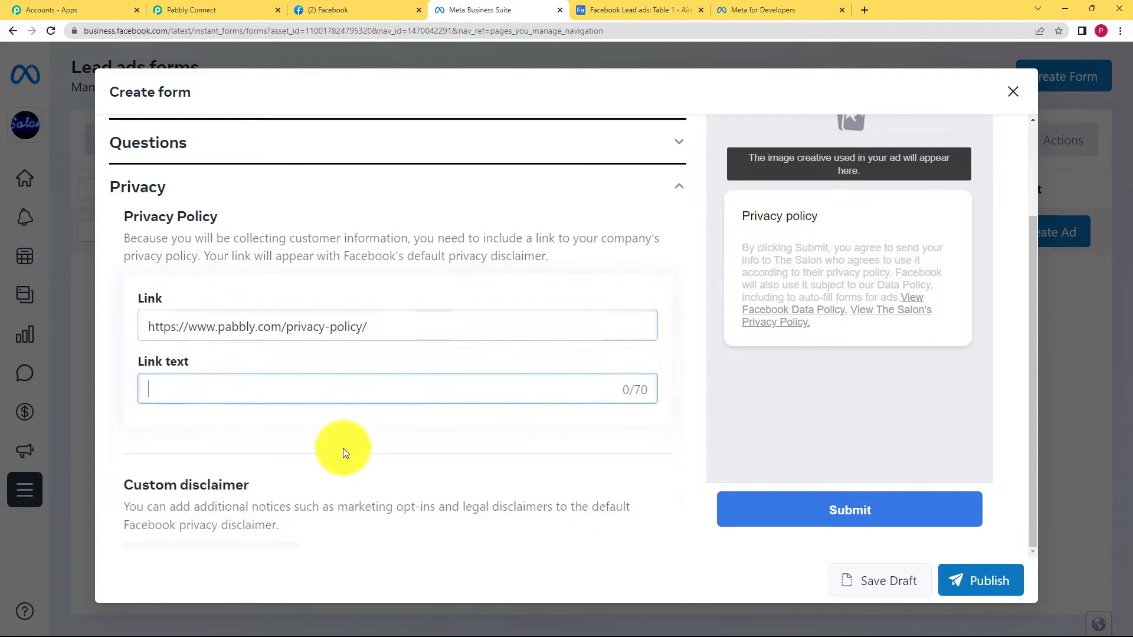
type("Privacy policy")
scroll(264, 398, "down", 1)
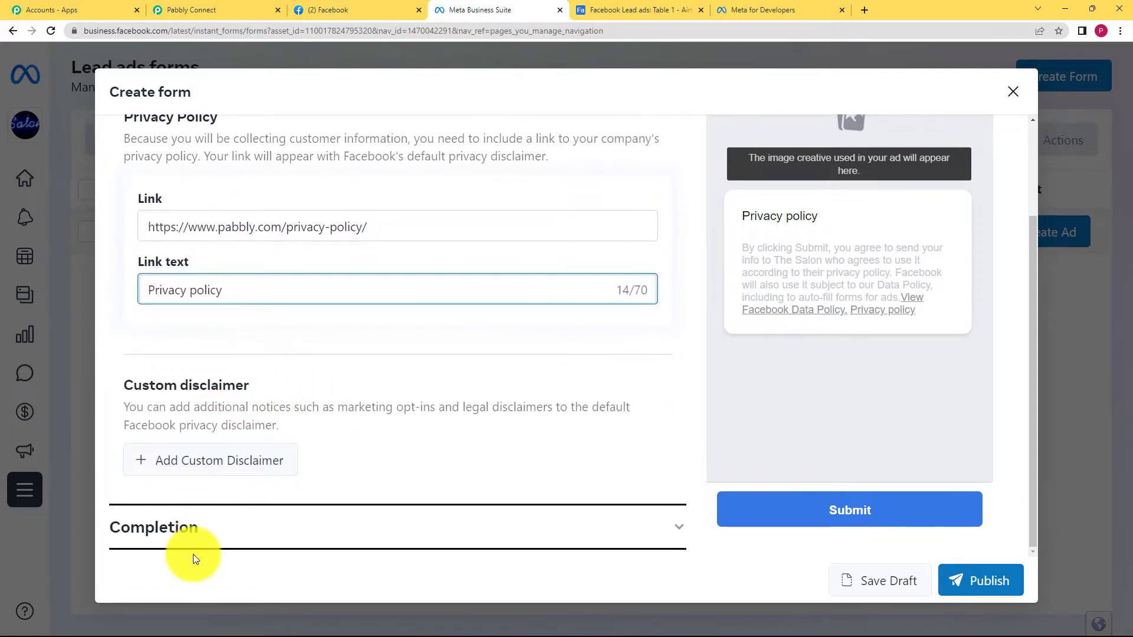
left_click(194, 525)
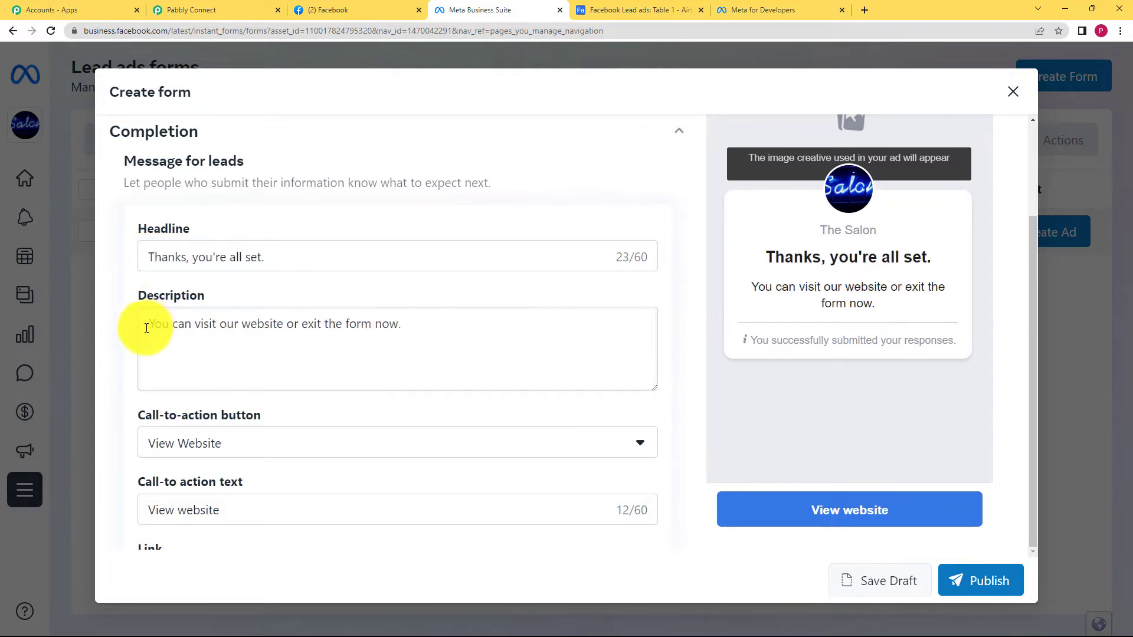
scroll(278, 383, "down", 1)
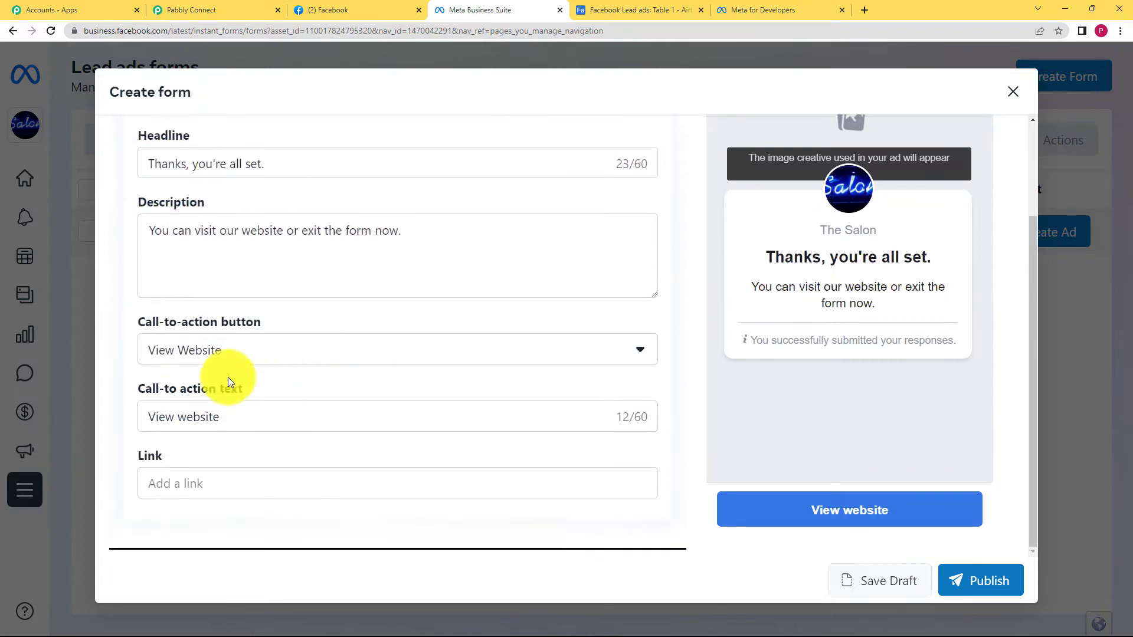
left_click(237, 471)
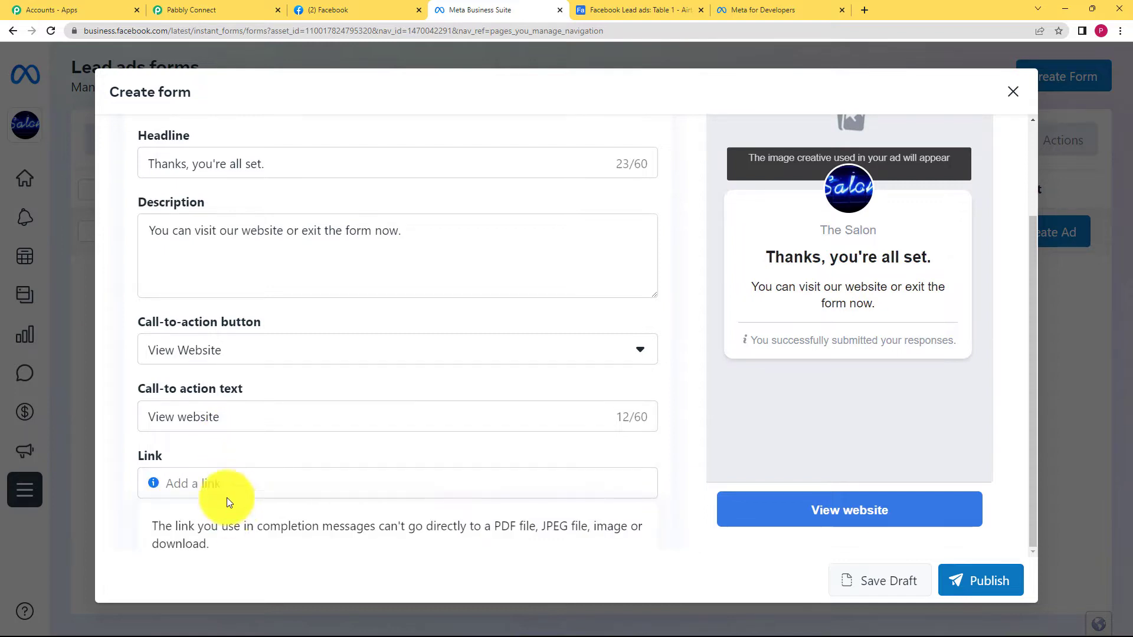
left_click(247, 481)
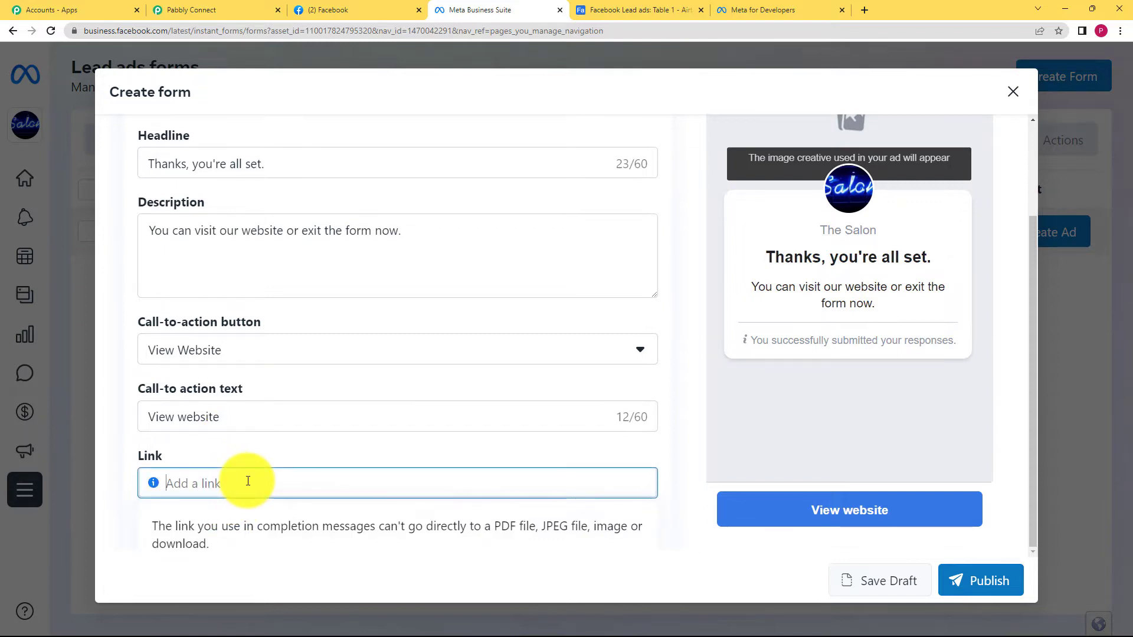
type("www.pabbly.com")
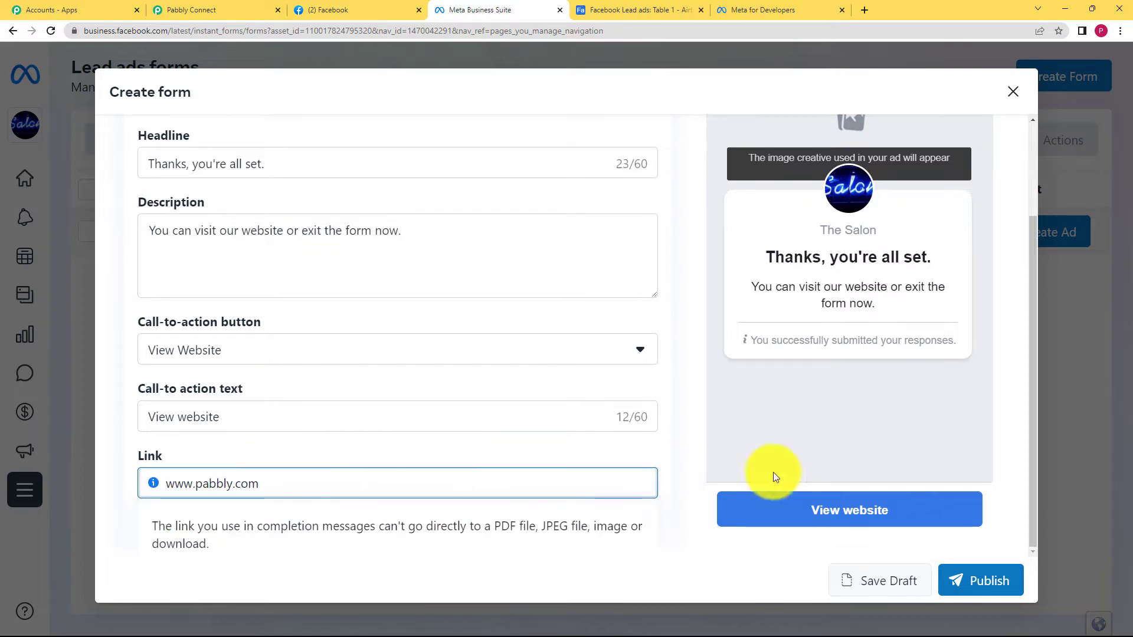
Fill in the prefill questions description with "This form will be used for our improvement." and publish the form
left_click(979, 580)
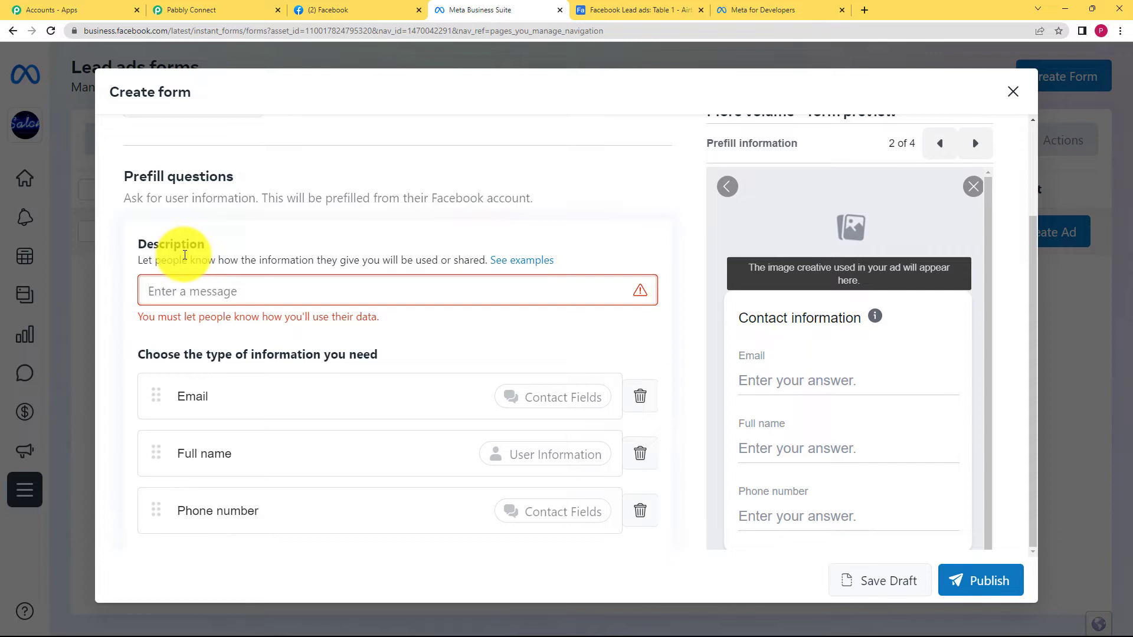
type("This form will be used for our improvement.")
left_click(962, 583)
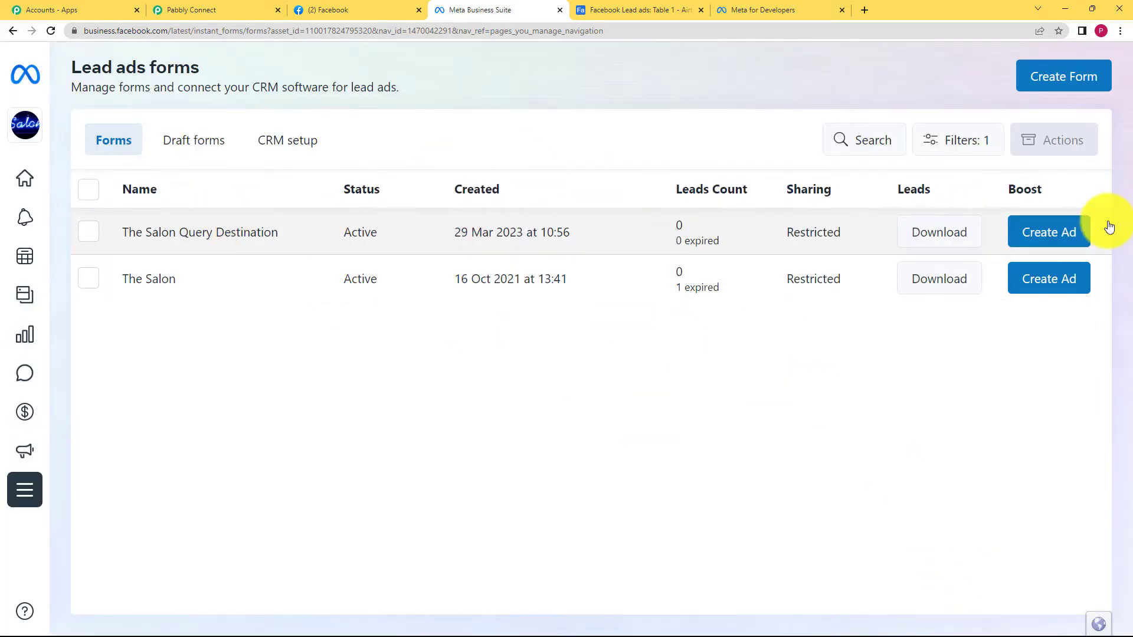
Return to Pabbly Connect and connect the New Lead trigger to Facebook Lead Ads through a new connection
left_click(416, 10)
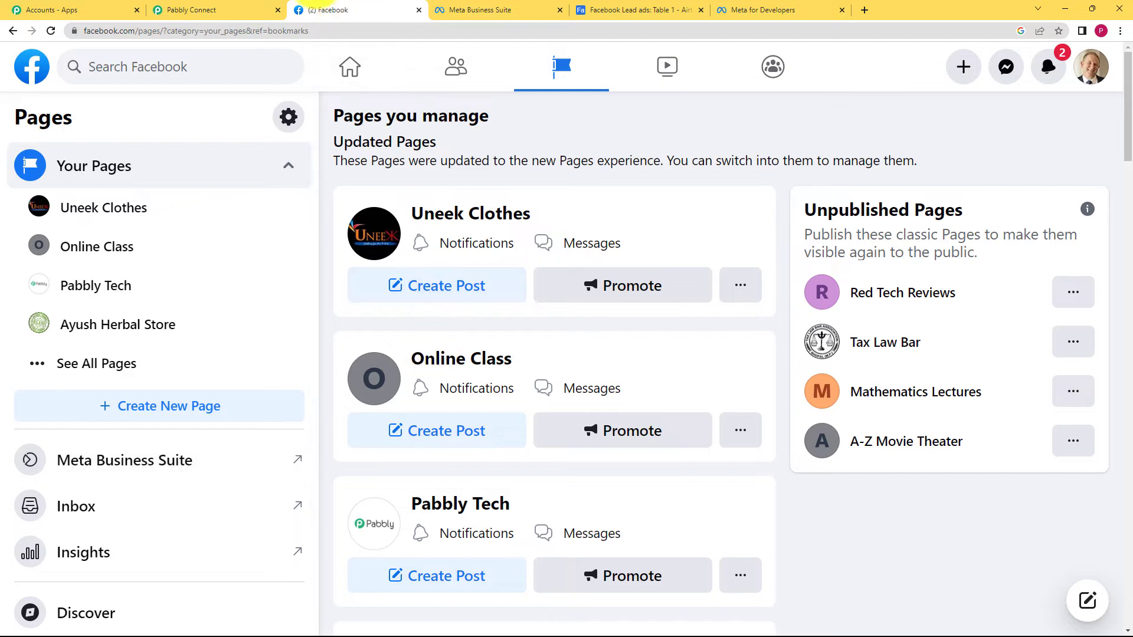
left_click(260, 10)
scroll(166, 441, "down", 3)
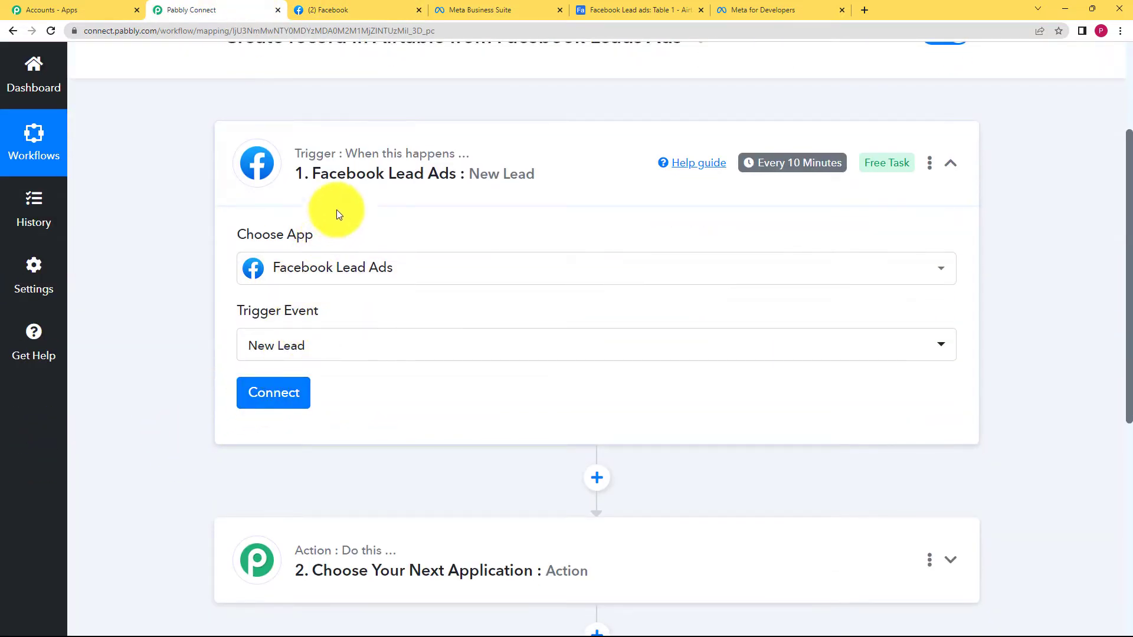
left_click(287, 394)
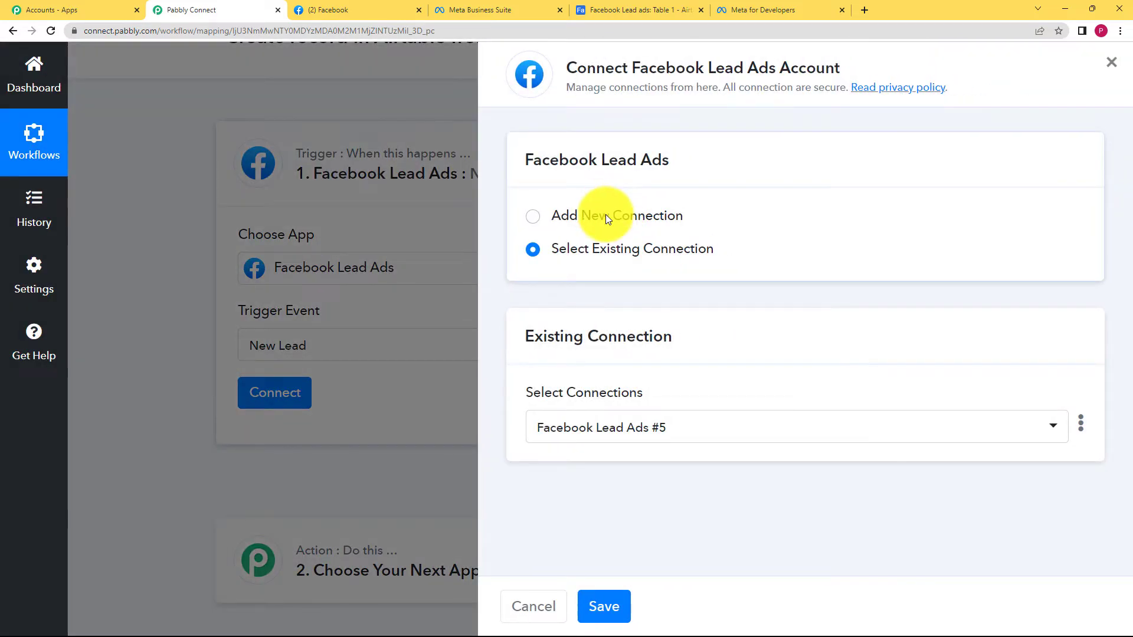
left_click(607, 216)
left_click(613, 413)
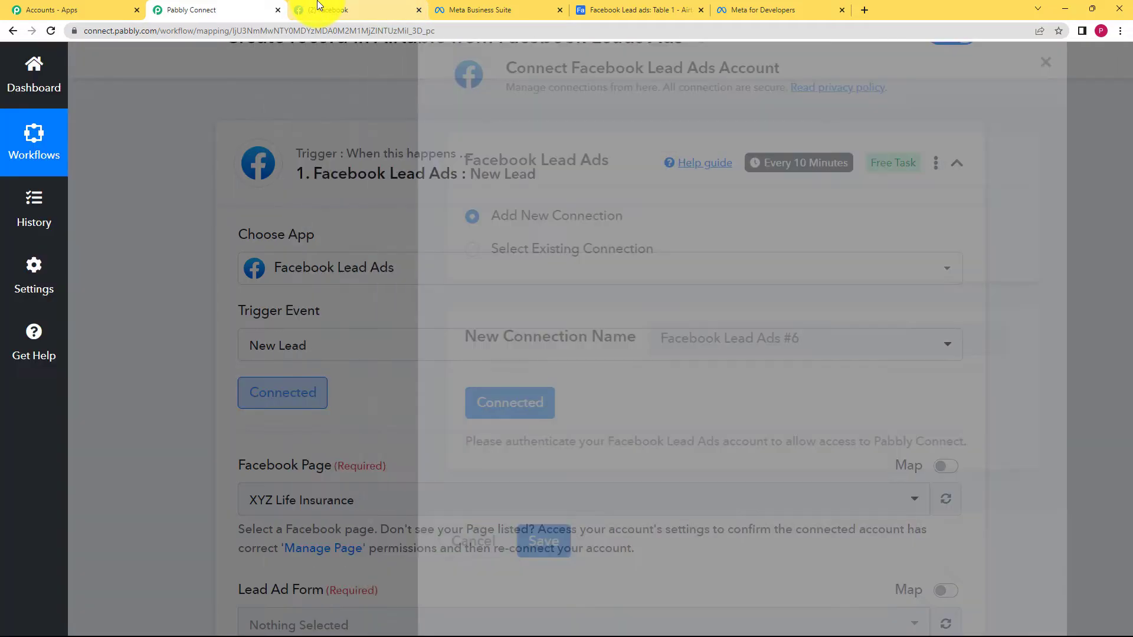
Switch to the Meta for Developers site
left_click(317, 10)
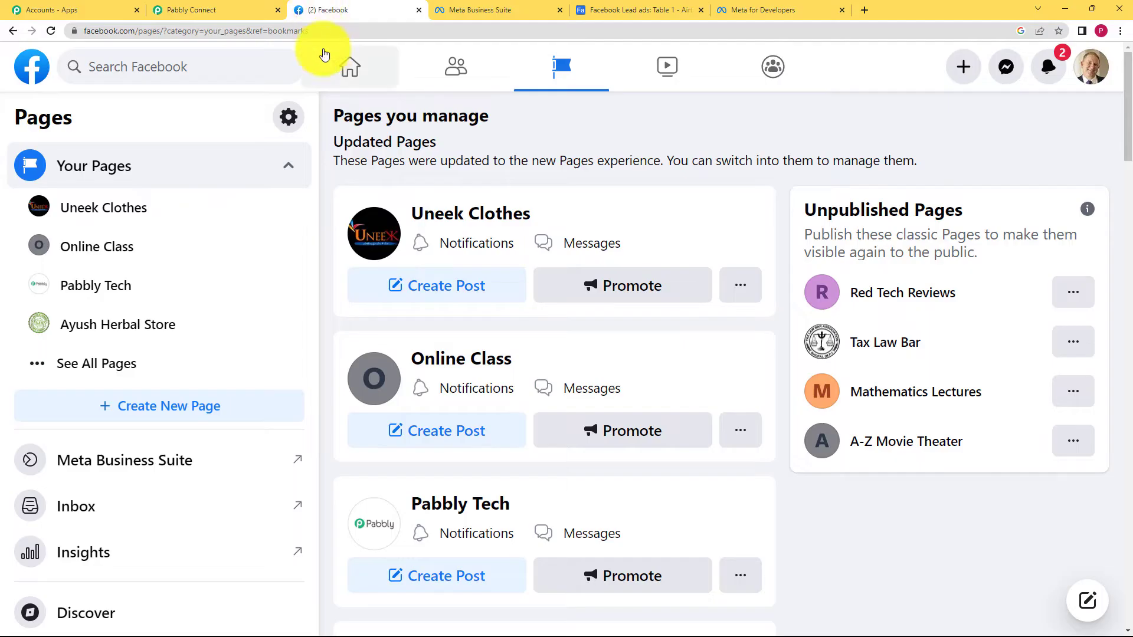
left_click(490, 9)
left_click(331, 9)
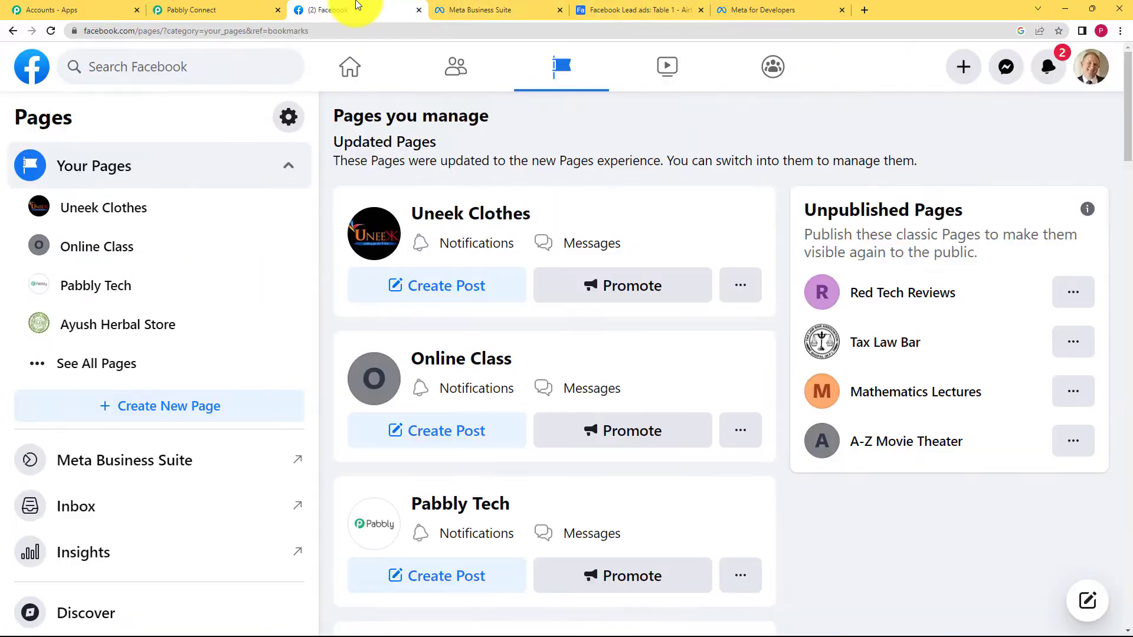
left_click(802, 7)
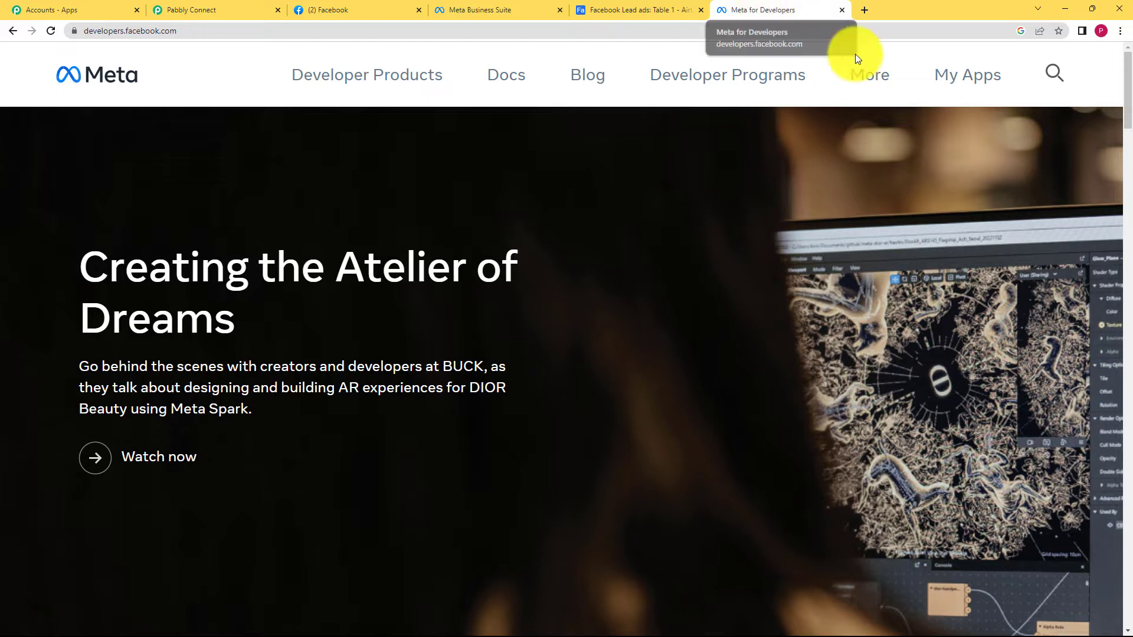
Open the Lead Ads RTU Debug Tool from the developer tools of Meta for Developers
left_click(947, 79)
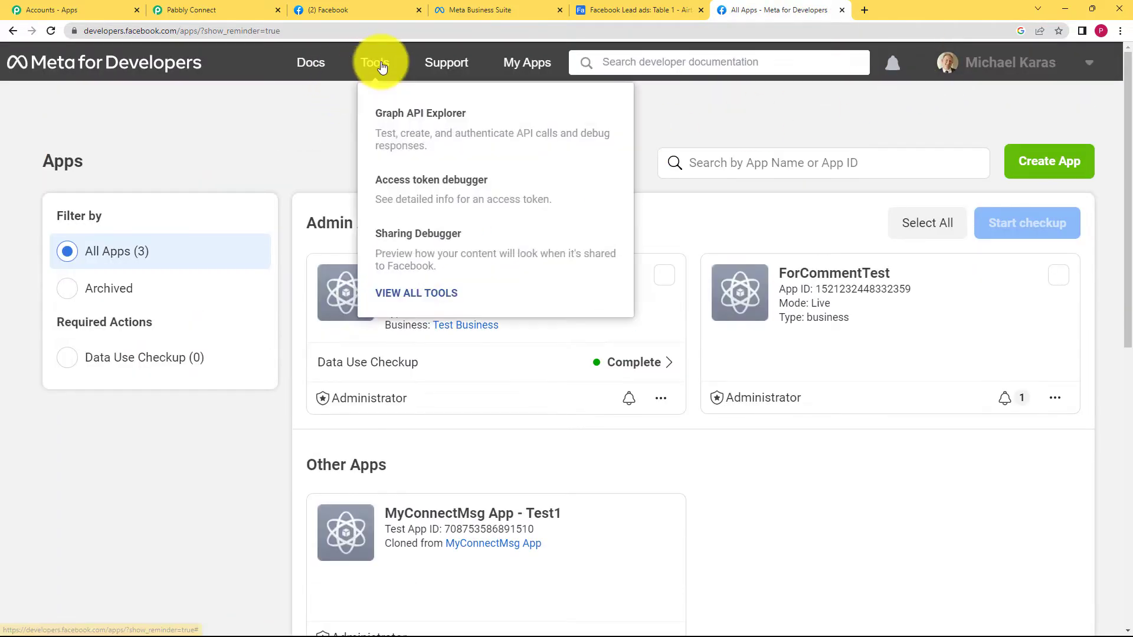
left_click(375, 63)
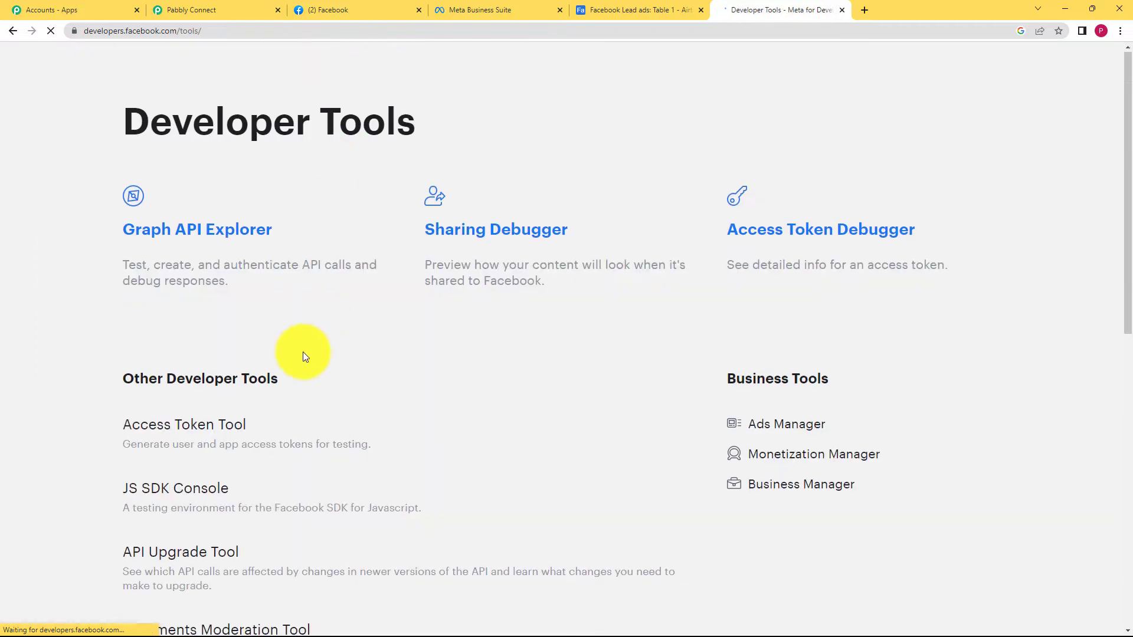
scroll(302, 354, "down", 7)
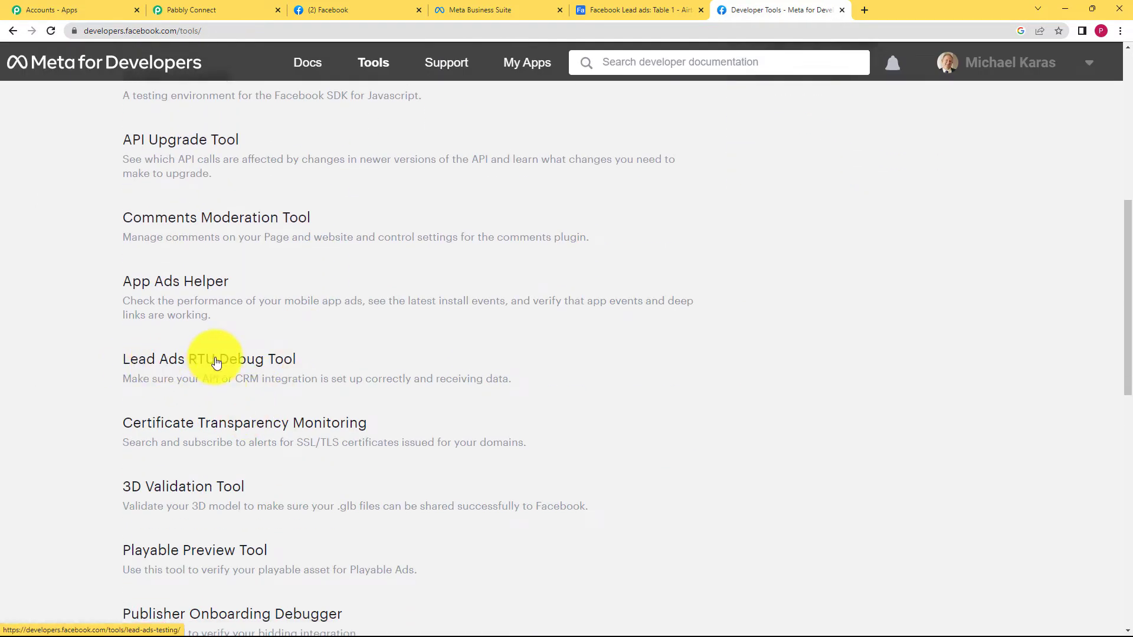
left_click(224, 366)
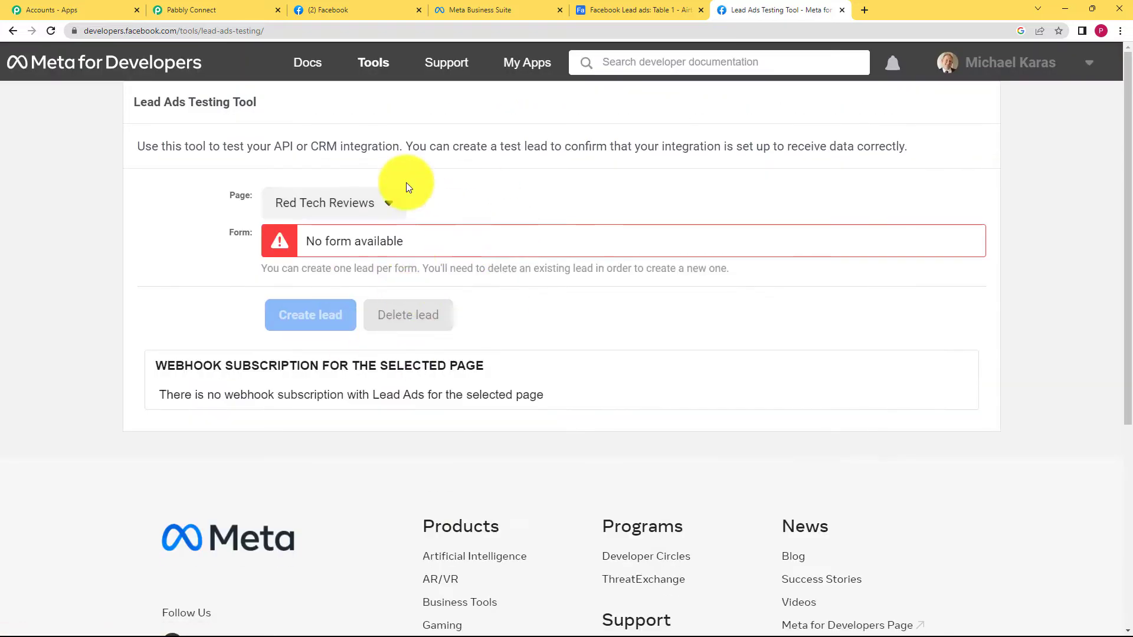
Choose the page The Salon and the form The Salon Query Destination in the Lead Ads Testing Tool
left_click(363, 208)
scroll(406, 348, "down", 10)
scroll(407, 349, "down", 15)
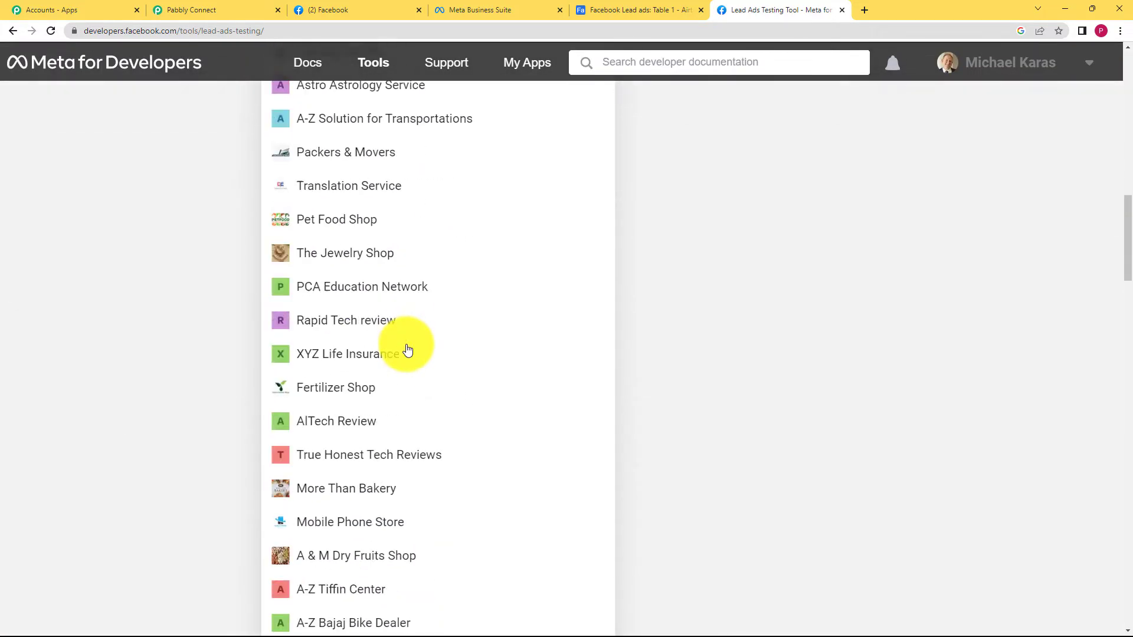
scroll(407, 350, "down", 15)
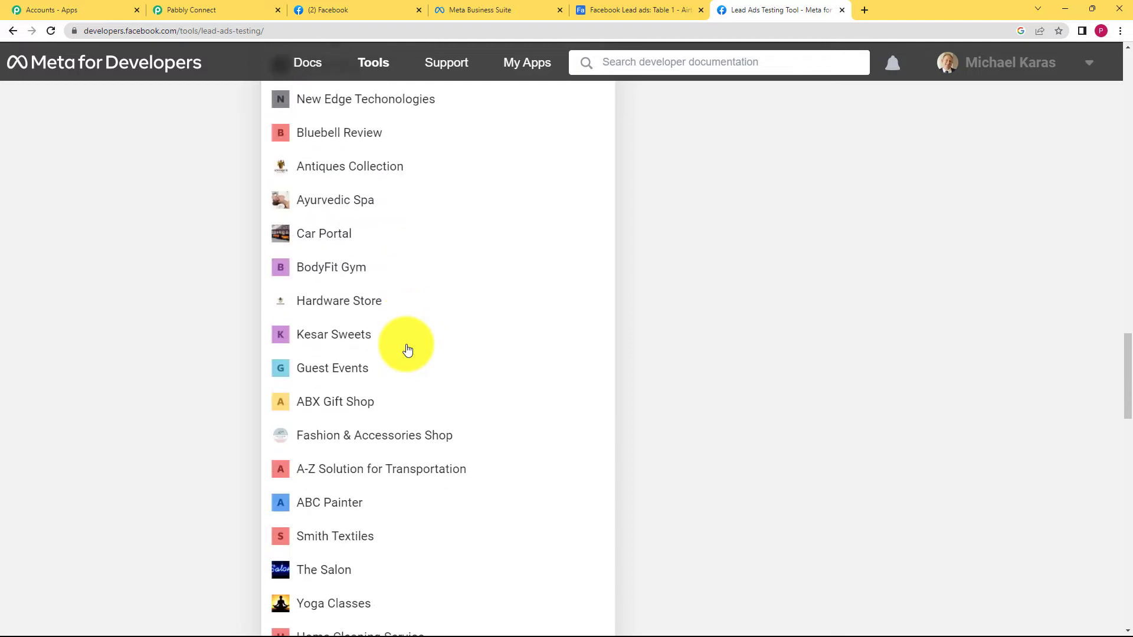
scroll(407, 349, "down", 10)
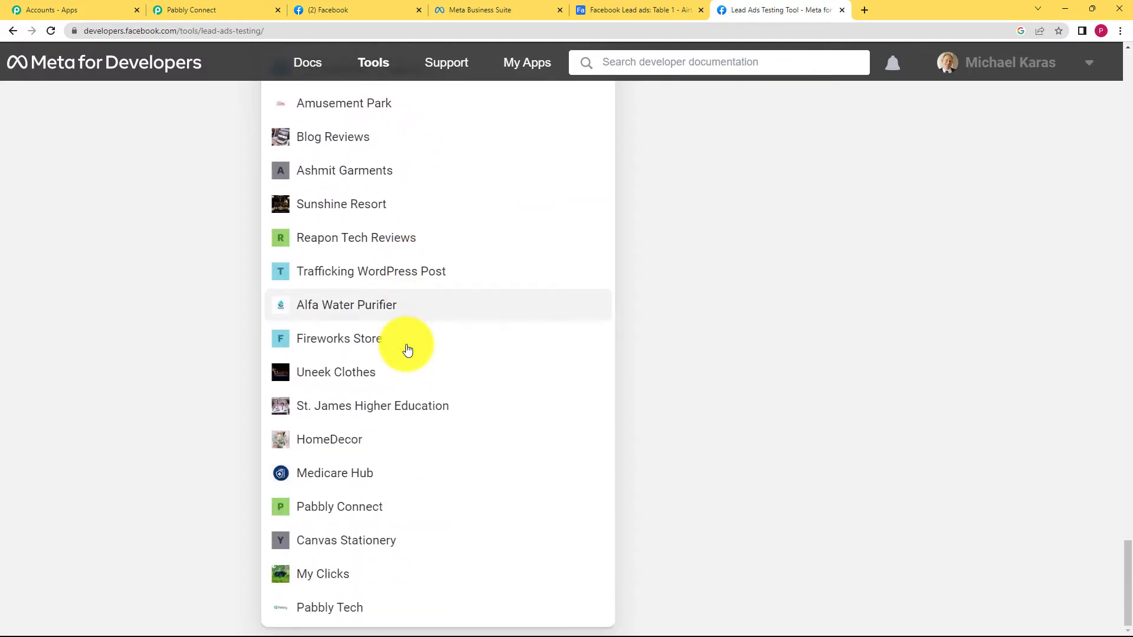
scroll(407, 349, "up", 10)
scroll(407, 349, "up", 10)
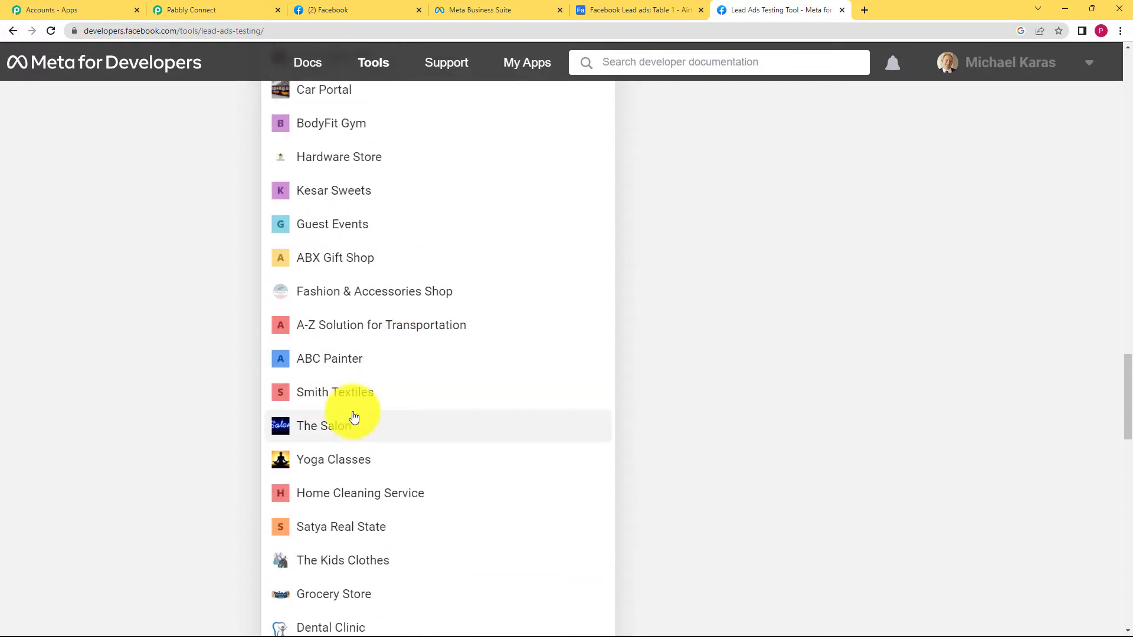
left_click(346, 431)
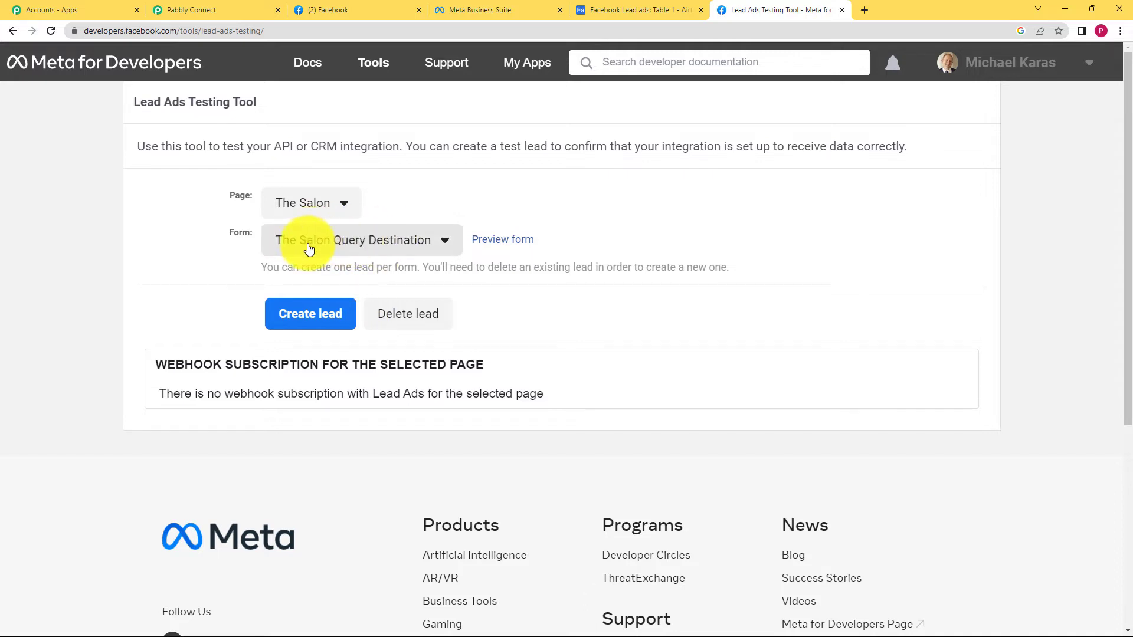
left_click(323, 244)
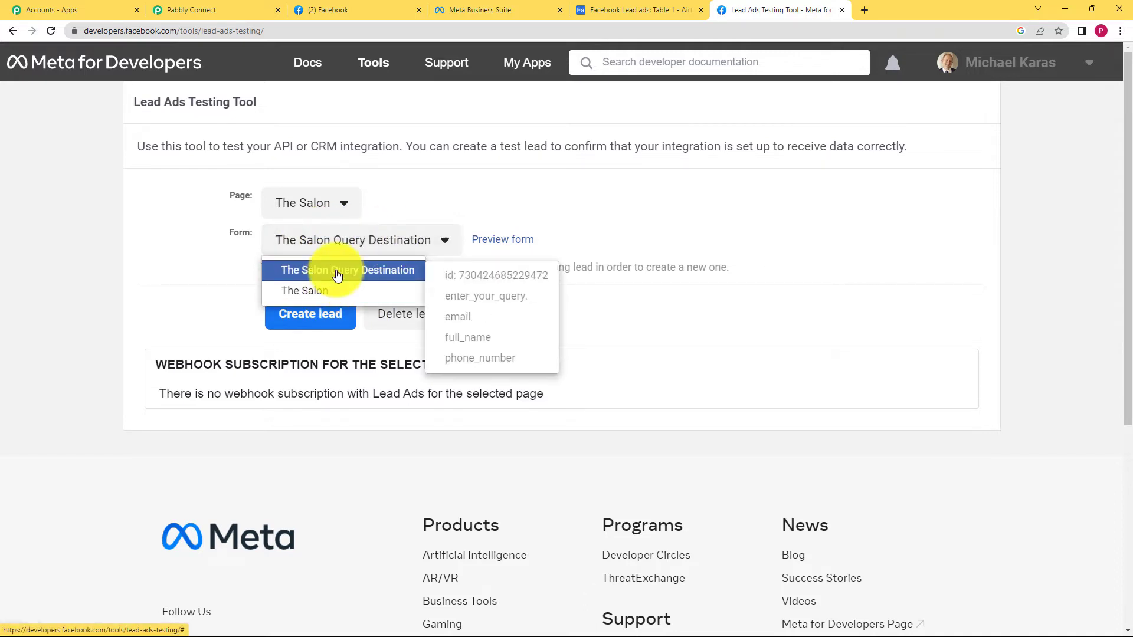
left_click(338, 275)
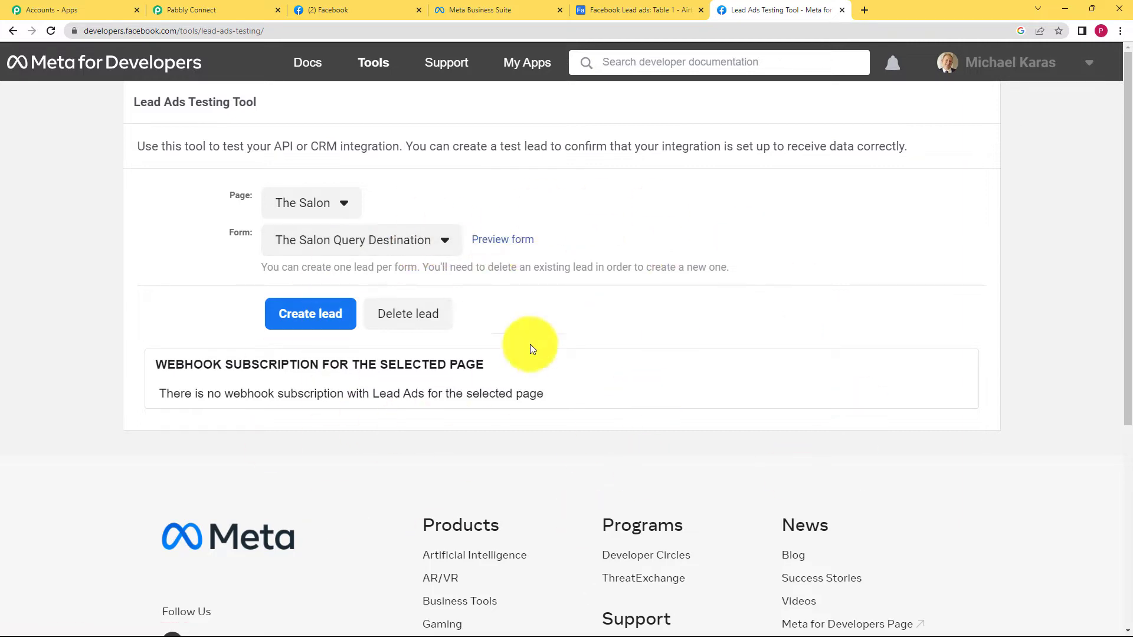
Return to Pabbly Connect, set the trigger's Facebook page to The Salon with the form The Salon Query Destination, and send a test request
left_click(229, 6)
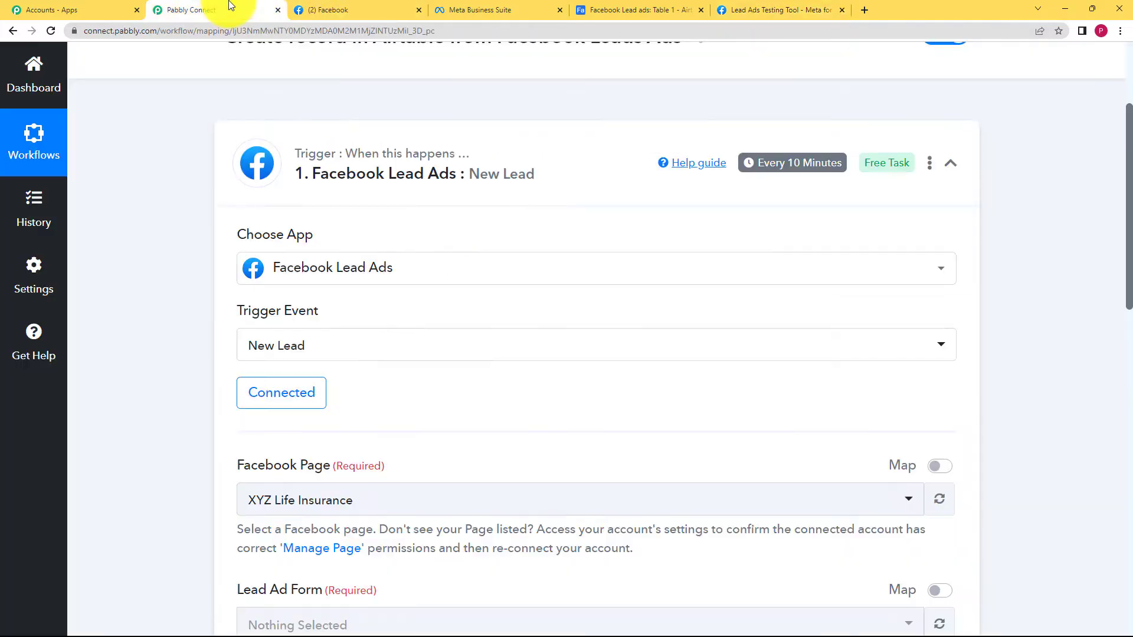
scroll(199, 409, "down", 3)
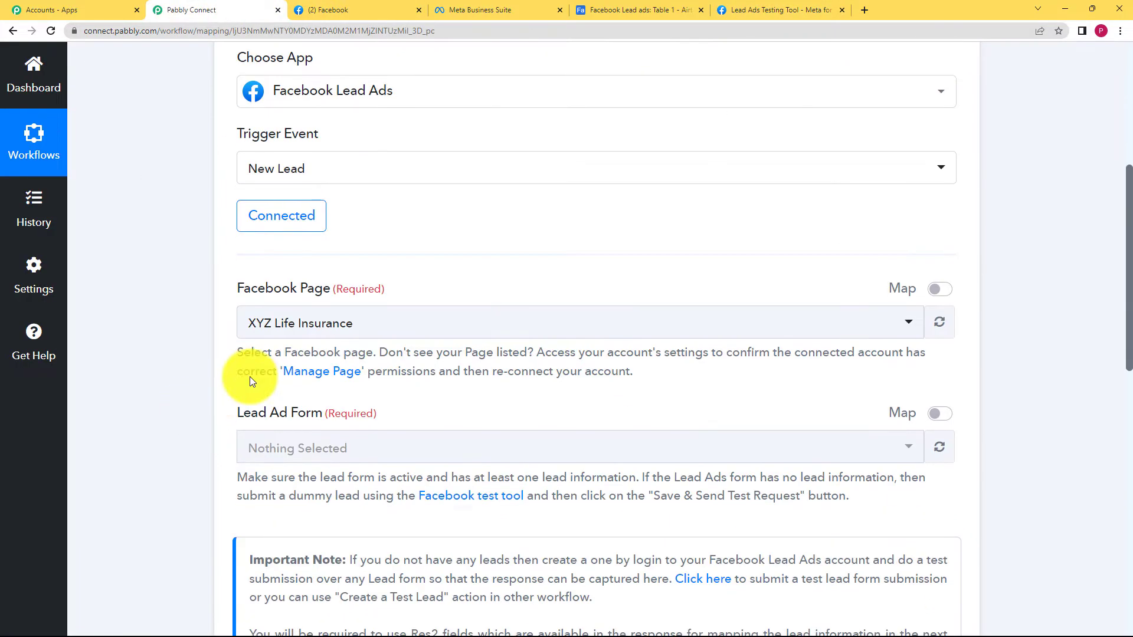
left_click(317, 333)
type("the salo")
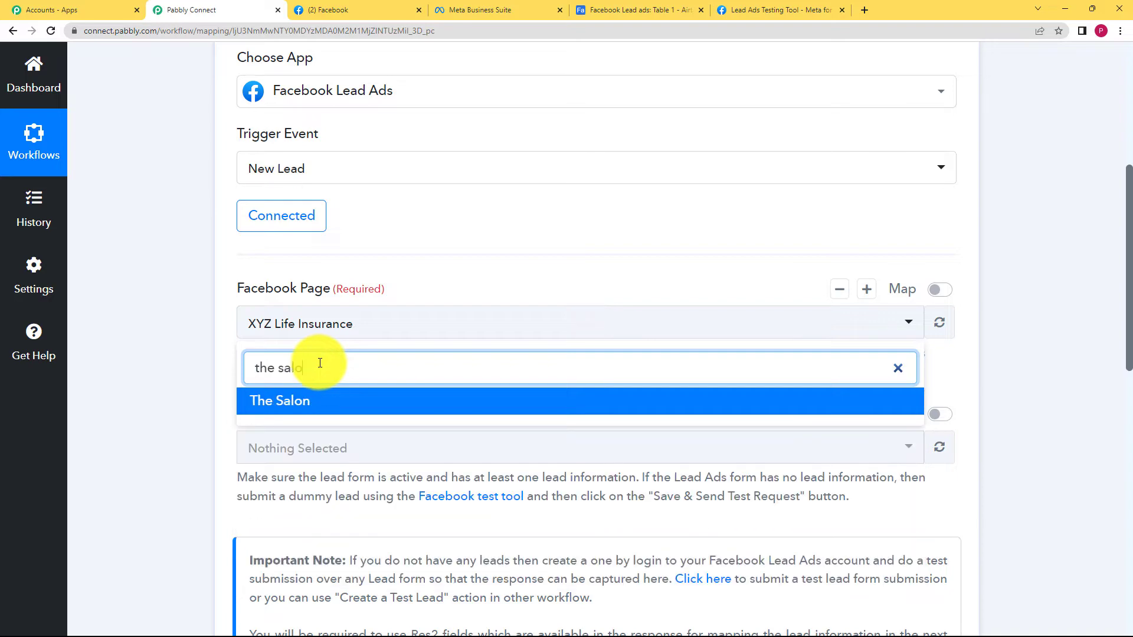
left_click(328, 399)
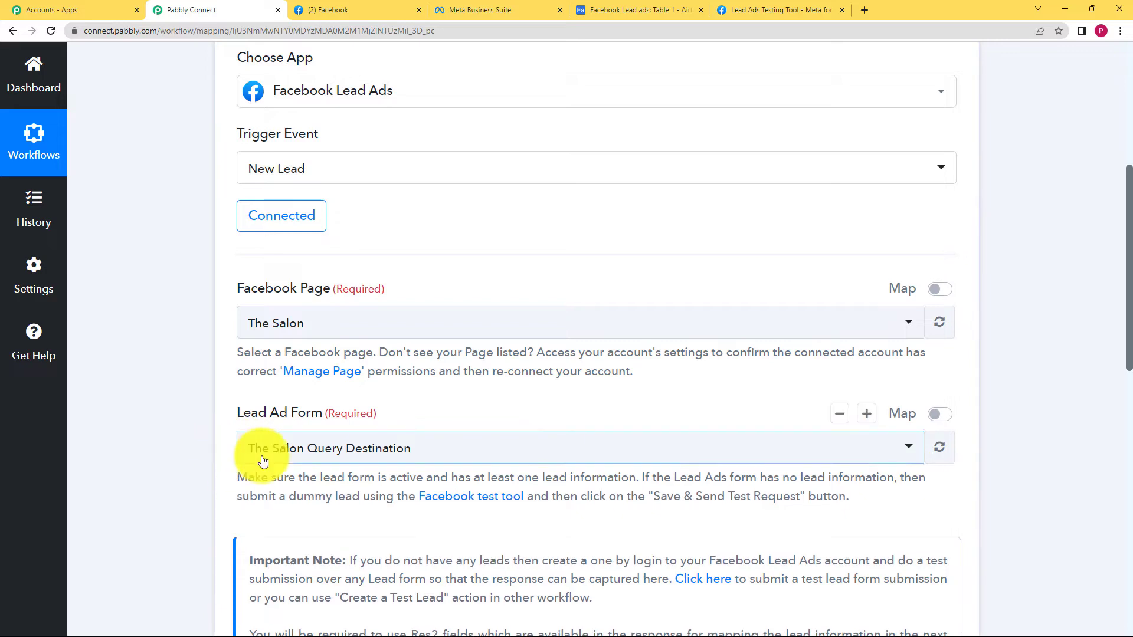
scroll(184, 449, "down", 3)
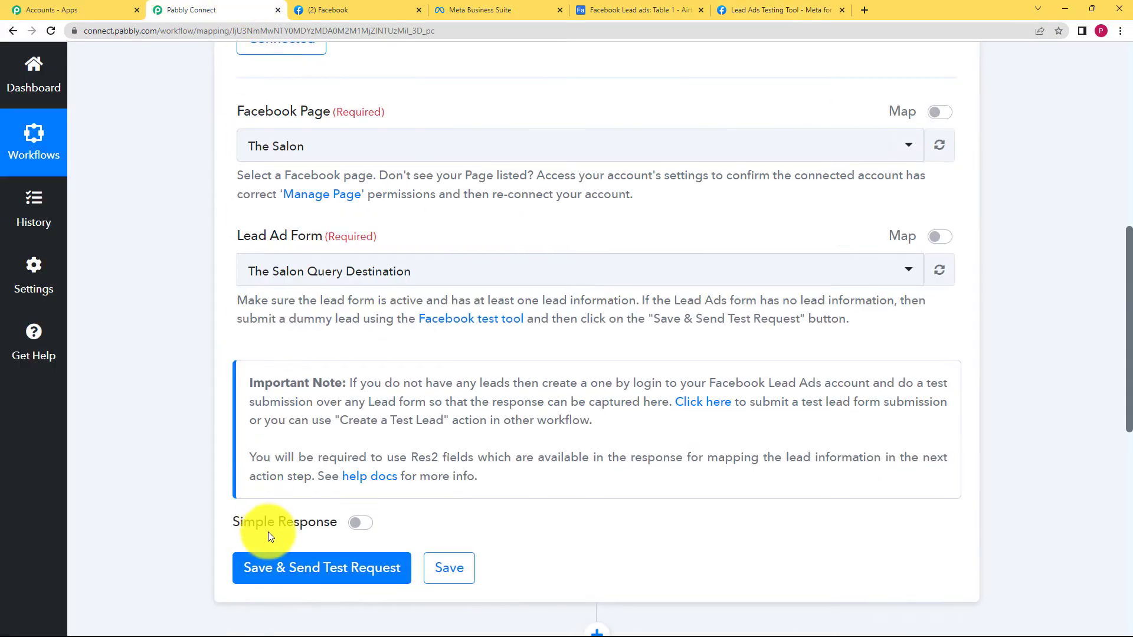
left_click(278, 567)
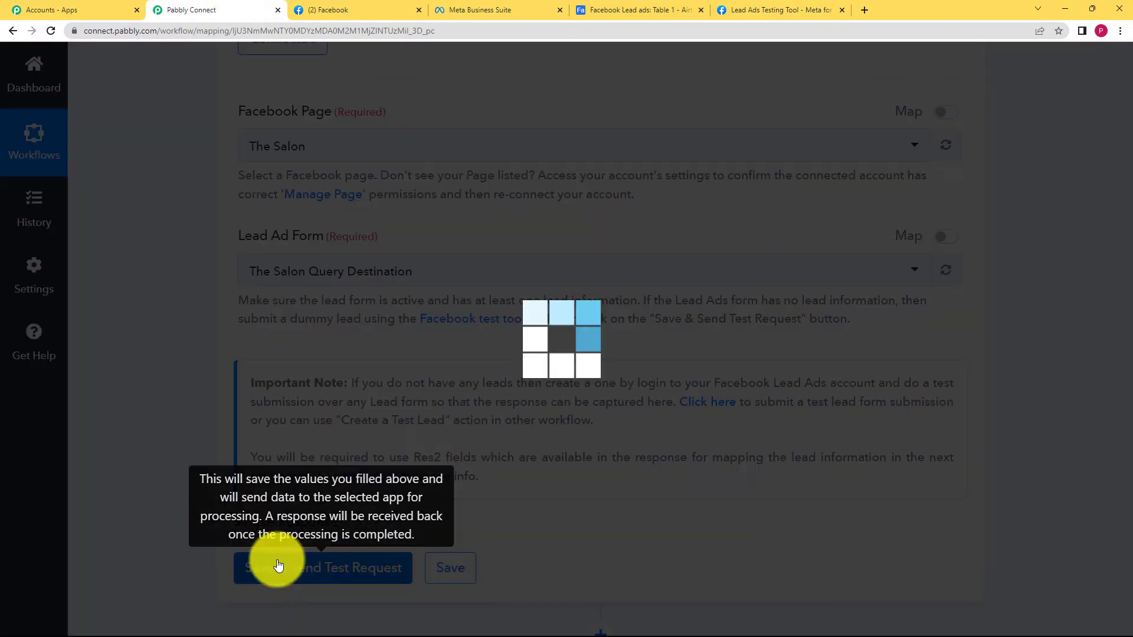
Preview the form in the Lead Ads Testing Tool and enter "What are the charges for hair spa?" plus a new email, full name and phone number
left_click(745, 10)
left_click(497, 247)
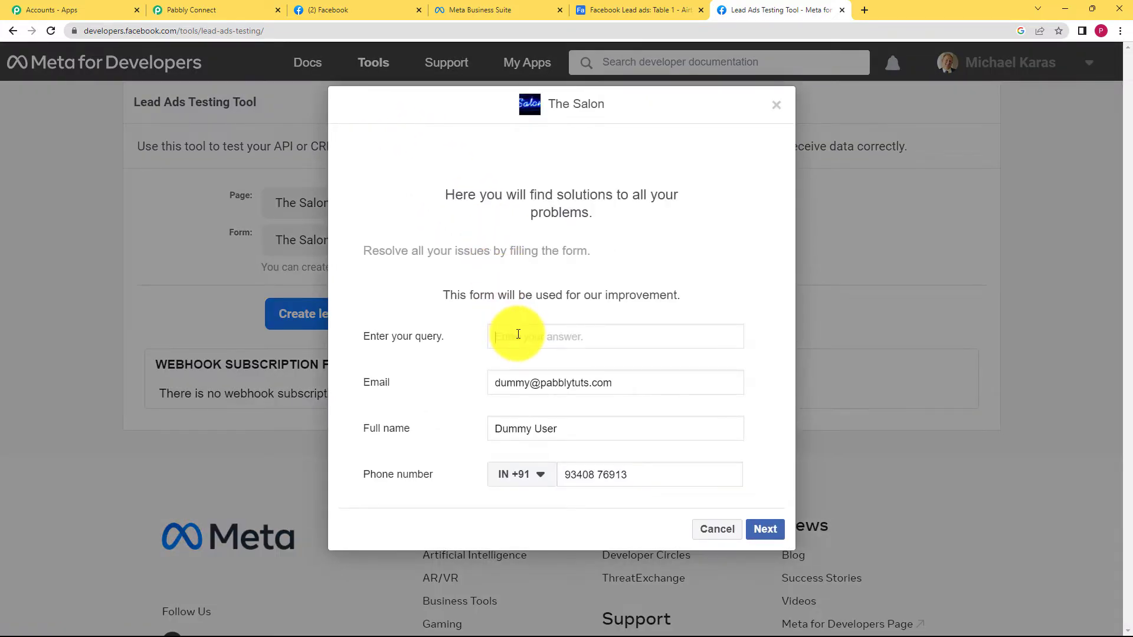
left_click_drag(608, 383, 484, 394)
triple_click(569, 428)
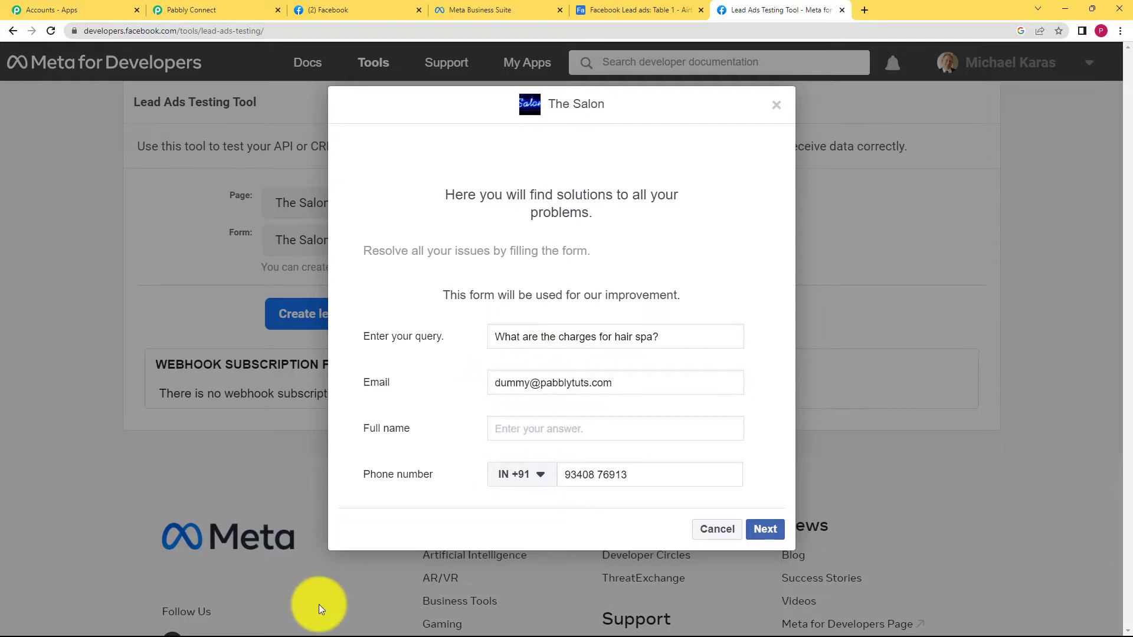
left_click_drag(642, 384, 490, 386)
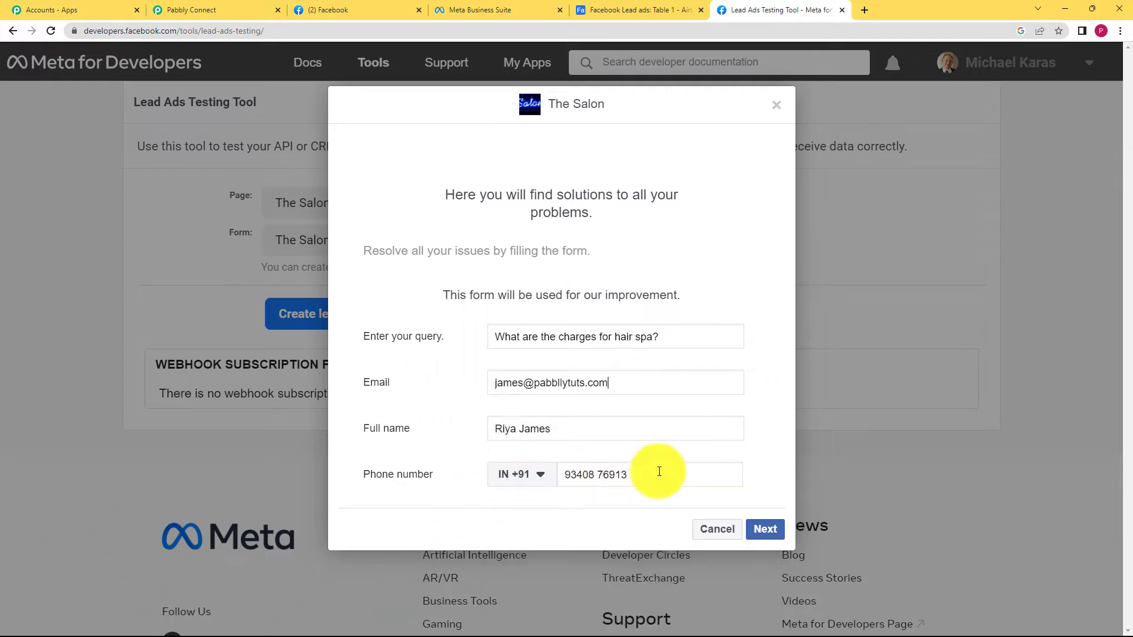
left_click_drag(662, 470, 452, 498)
key("BackSpace")
type("91")
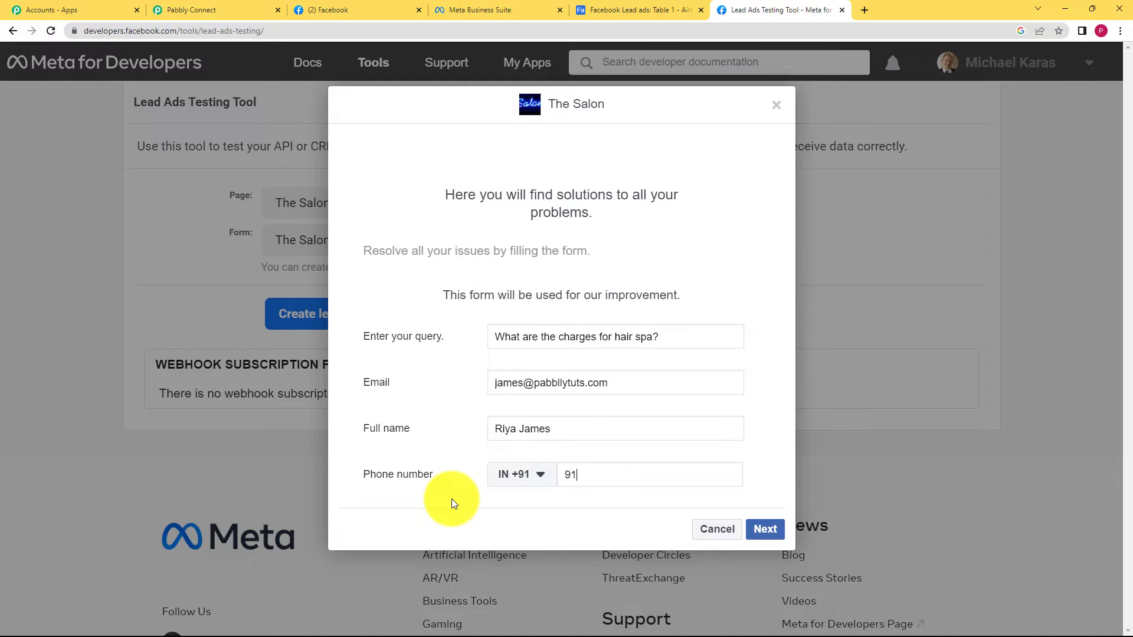
type("111 10110")
Accept the form's terms and conditions page to submit the test lead, and close the completion message
left_click(771, 531)
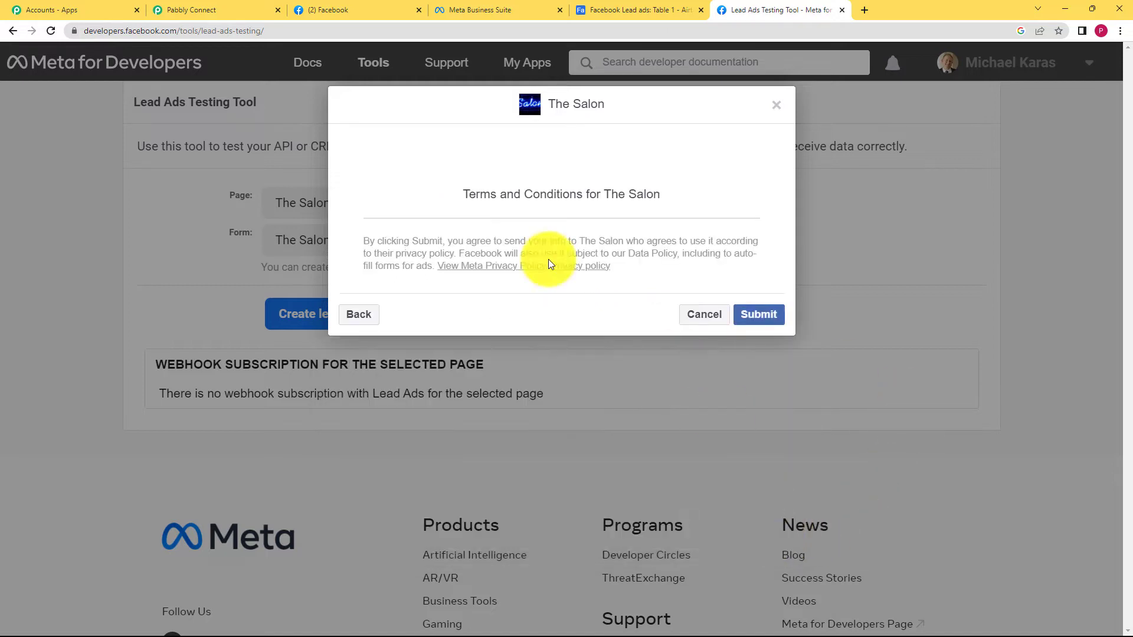
left_click(780, 316)
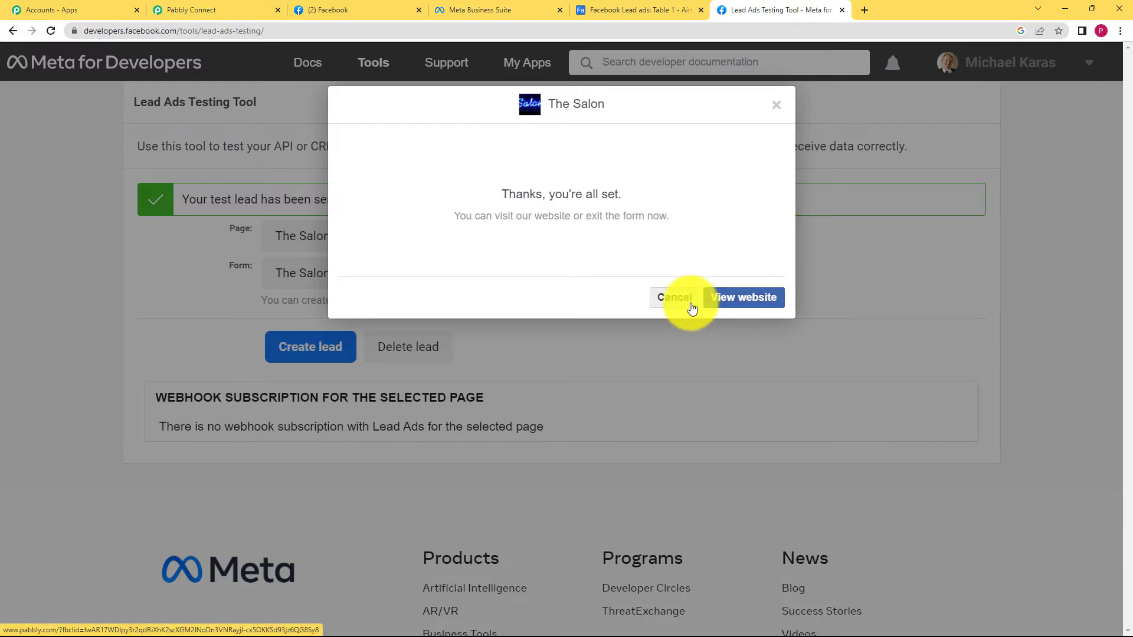
left_click(686, 297)
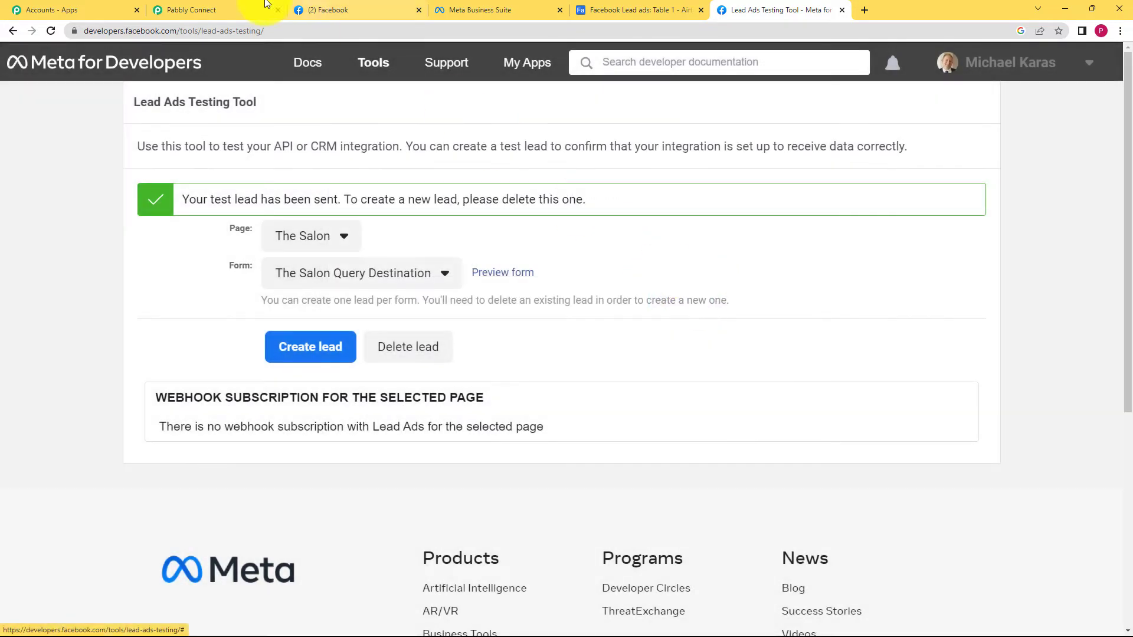
Switch back to Pabbly Connect and check the query, email, full name and phone number in the trigger's received response
left_click(251, 4)
scroll(164, 379, "down", 4)
scroll(165, 379, "up", 5)
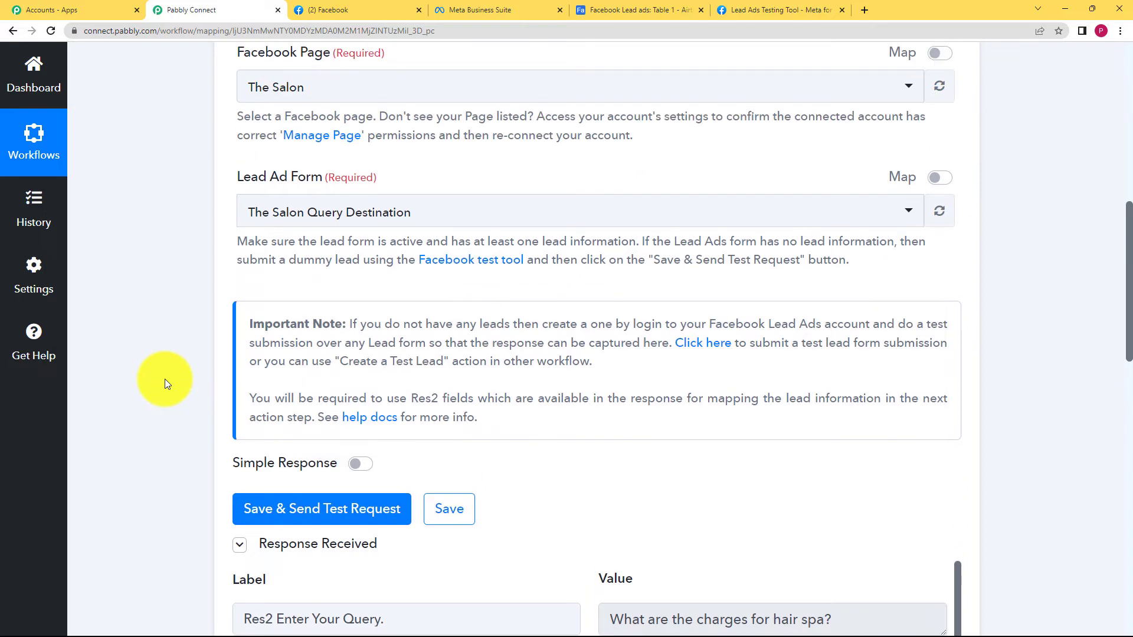
scroll(165, 379, "down", 10)
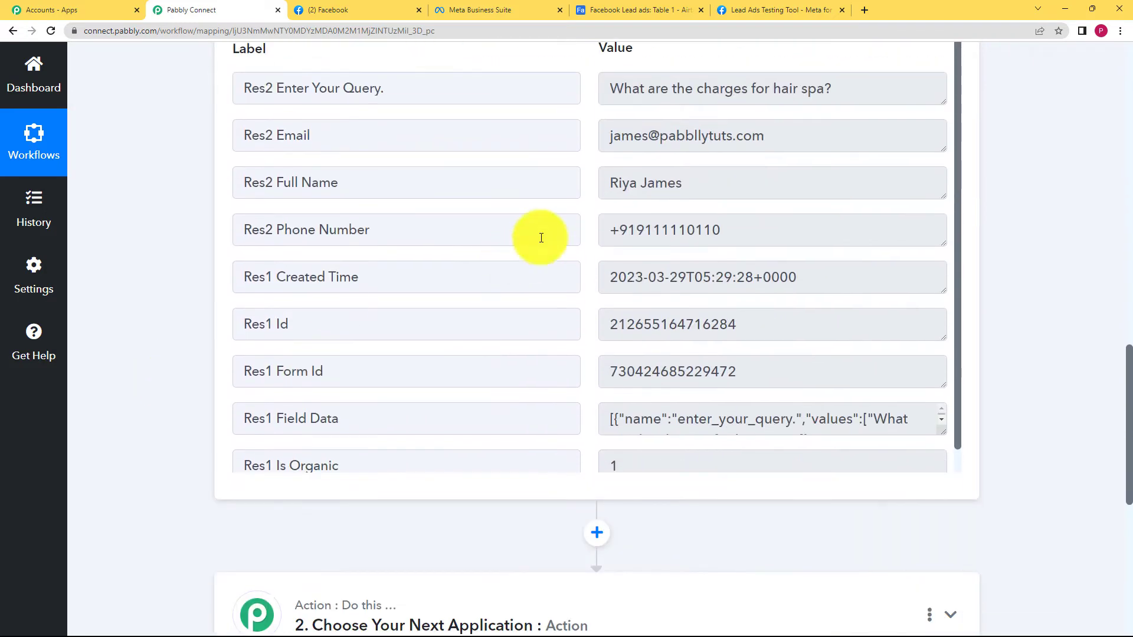
scroll(787, 173, "up", 2)
left_click_drag(835, 207, 481, 215)
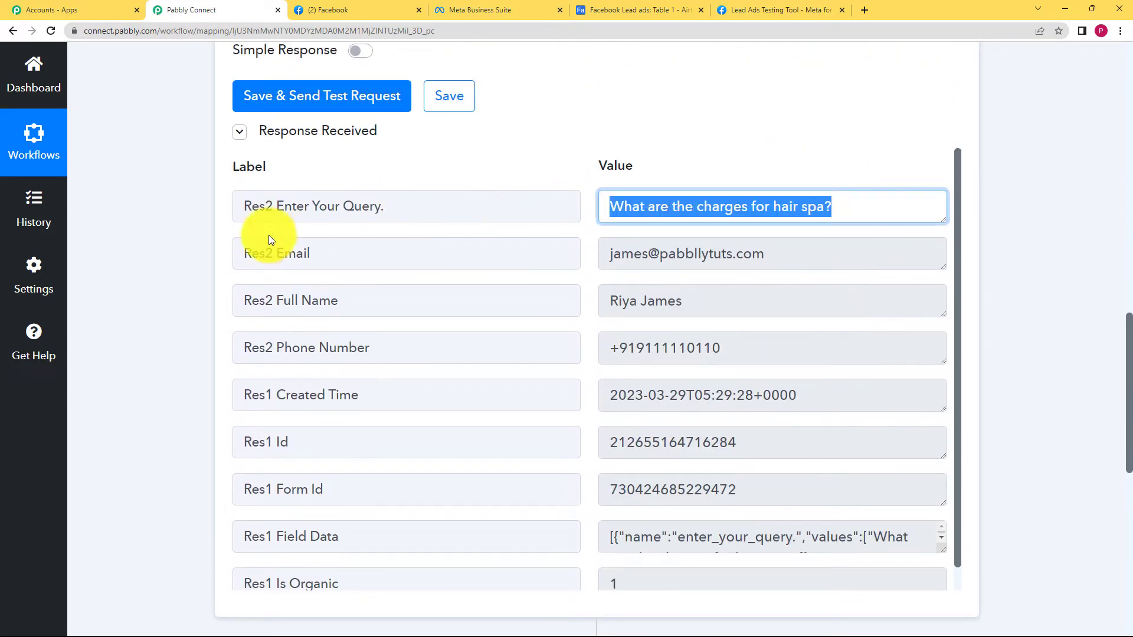
left_click_drag(779, 254, 582, 278)
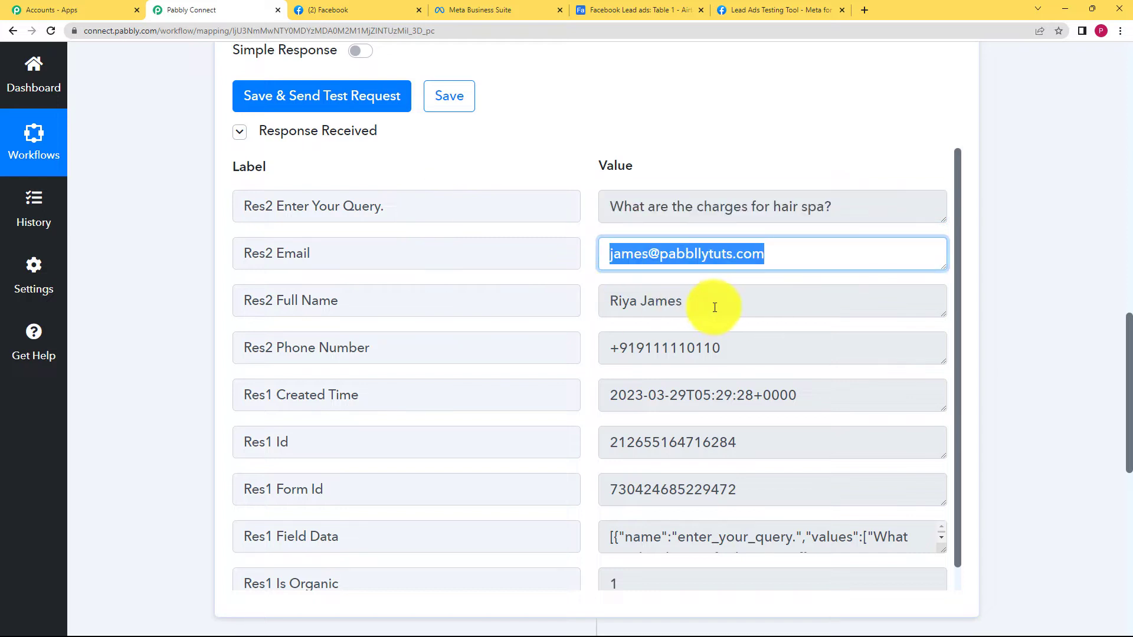
left_click_drag(716, 303, 548, 325)
left_click_drag(771, 354, 417, 397)
Save the Facebook Lead Ads trigger and collapse its step
left_click(435, 111)
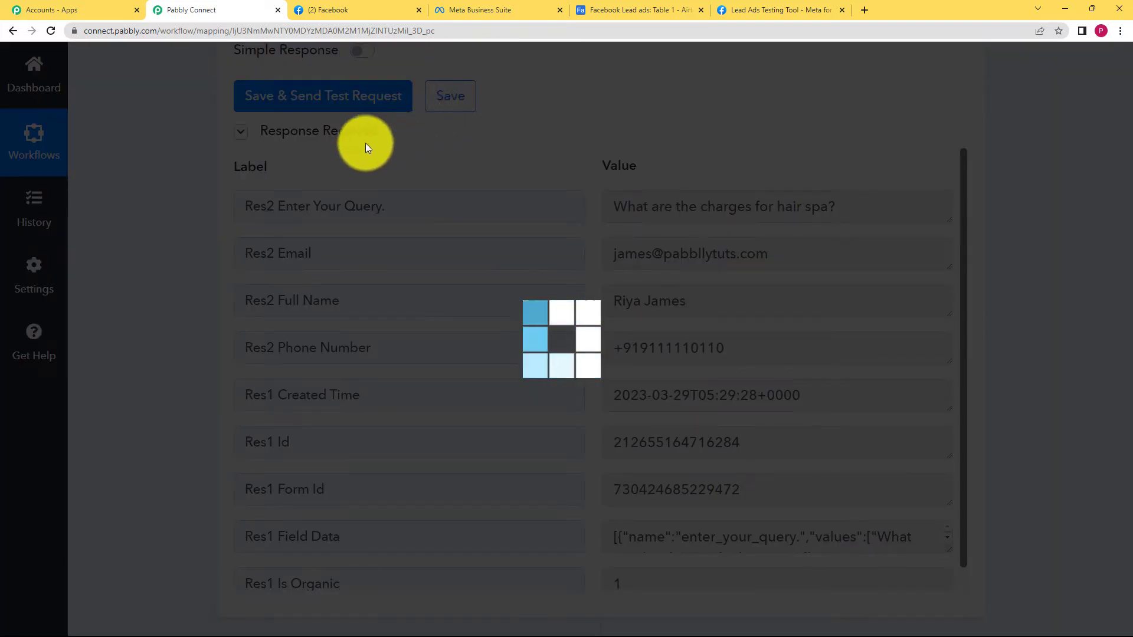
scroll(177, 294, "up", 5)
scroll(617, 118, "up", 8)
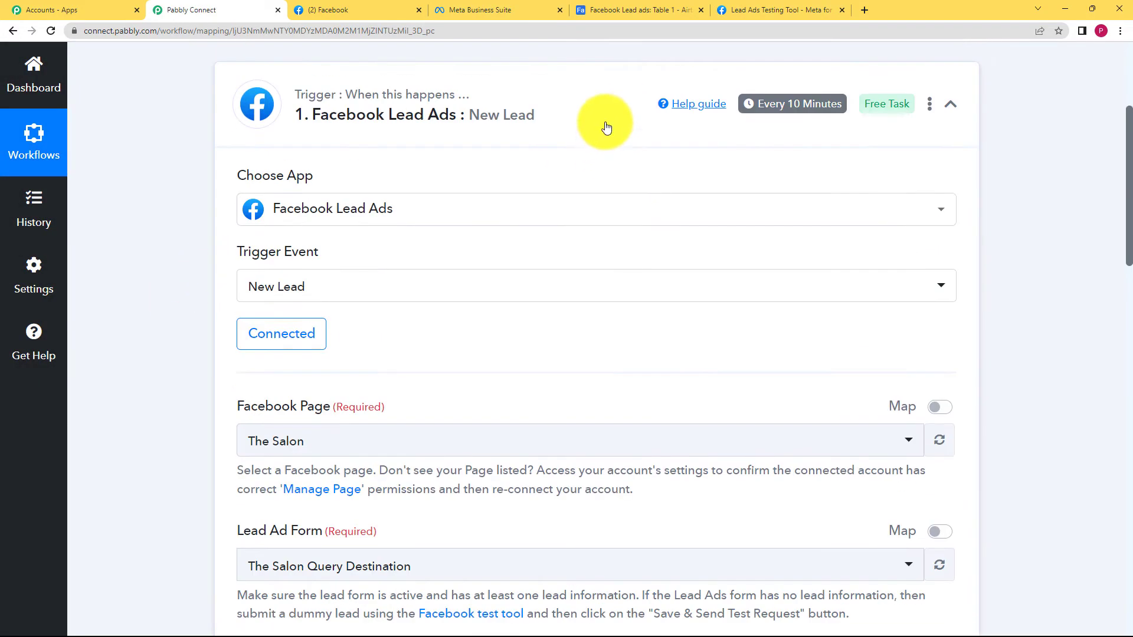
left_click(602, 127)
Set the workflow's action step to the Airtable app with the action event Create Record
left_click(348, 259)
left_click(400, 367)
type("airtab")
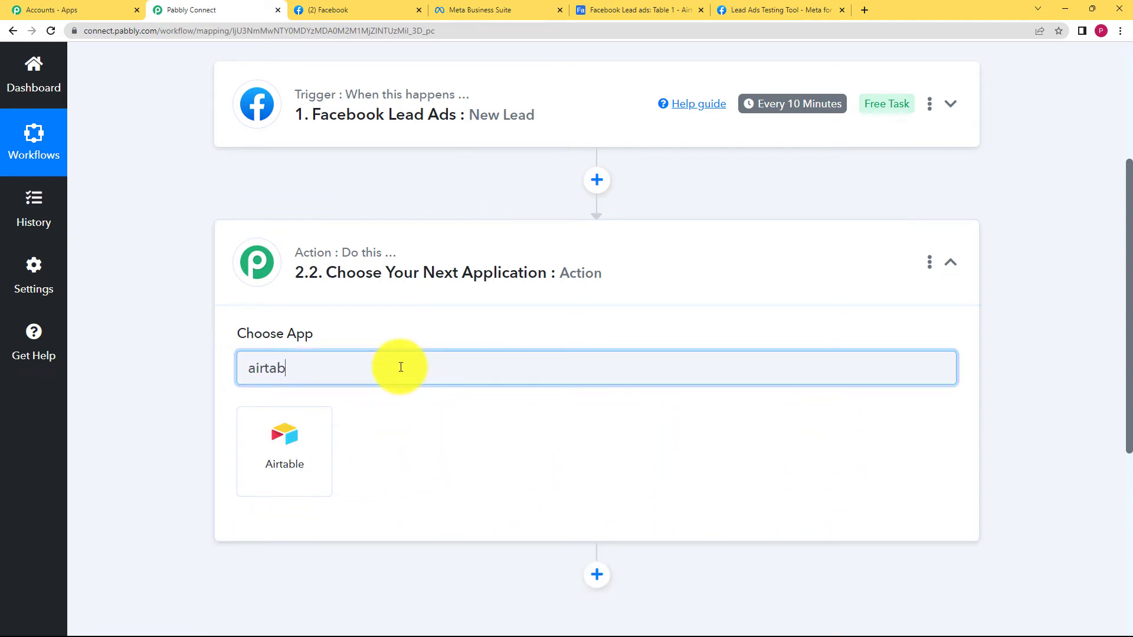
left_click(290, 460)
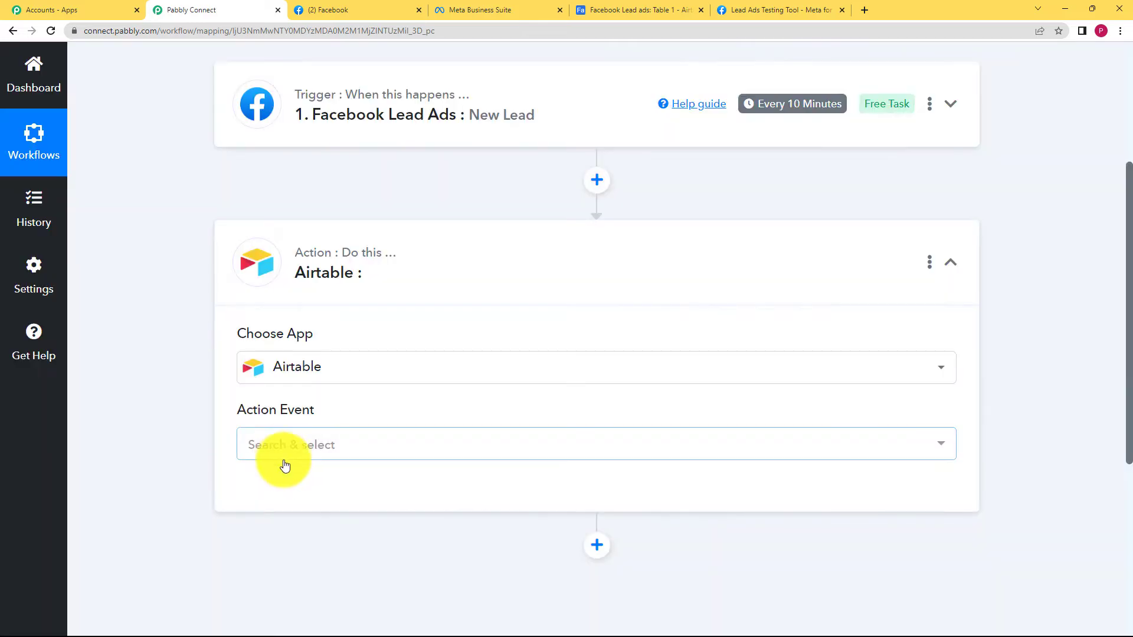
left_click(293, 450)
left_click(325, 172)
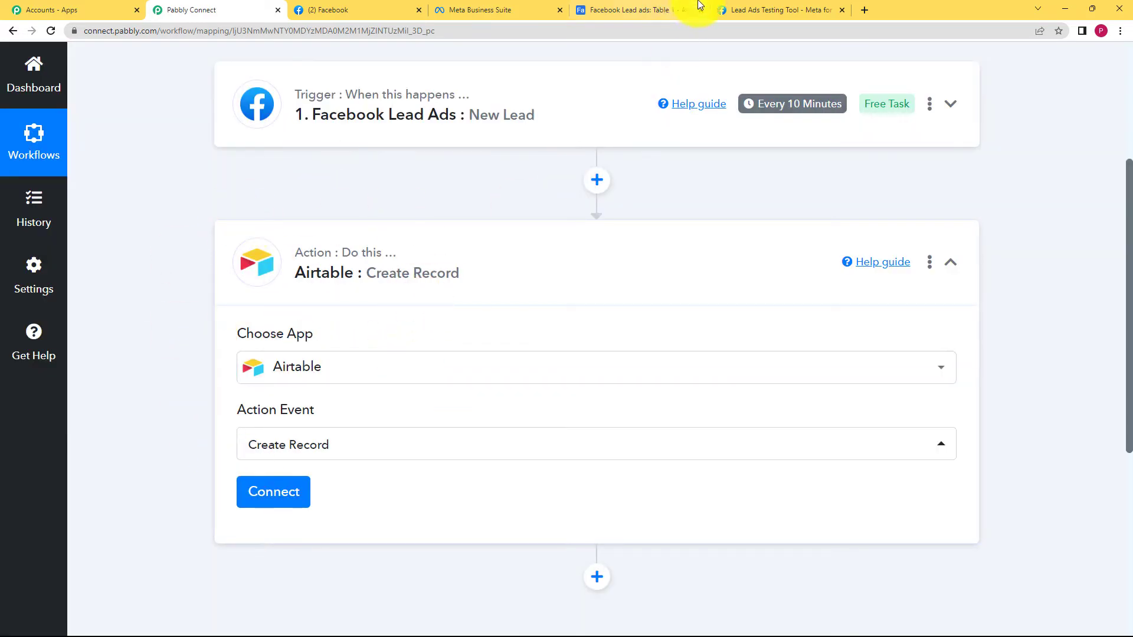
Switch to the Facebook Lead ads base in Airtable
left_click(665, 5)
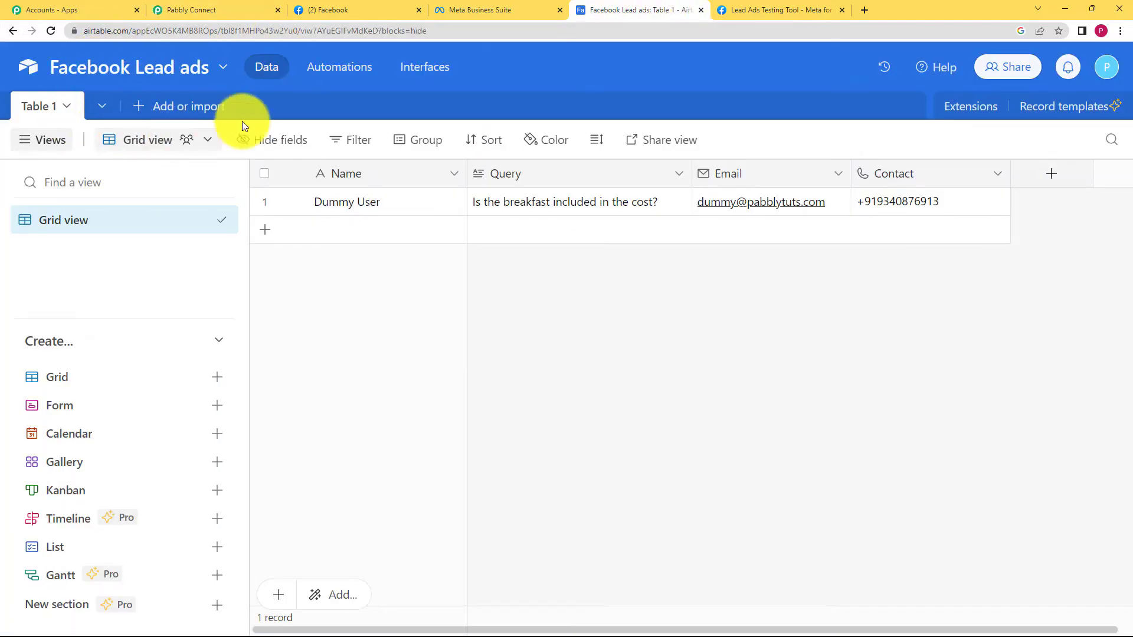
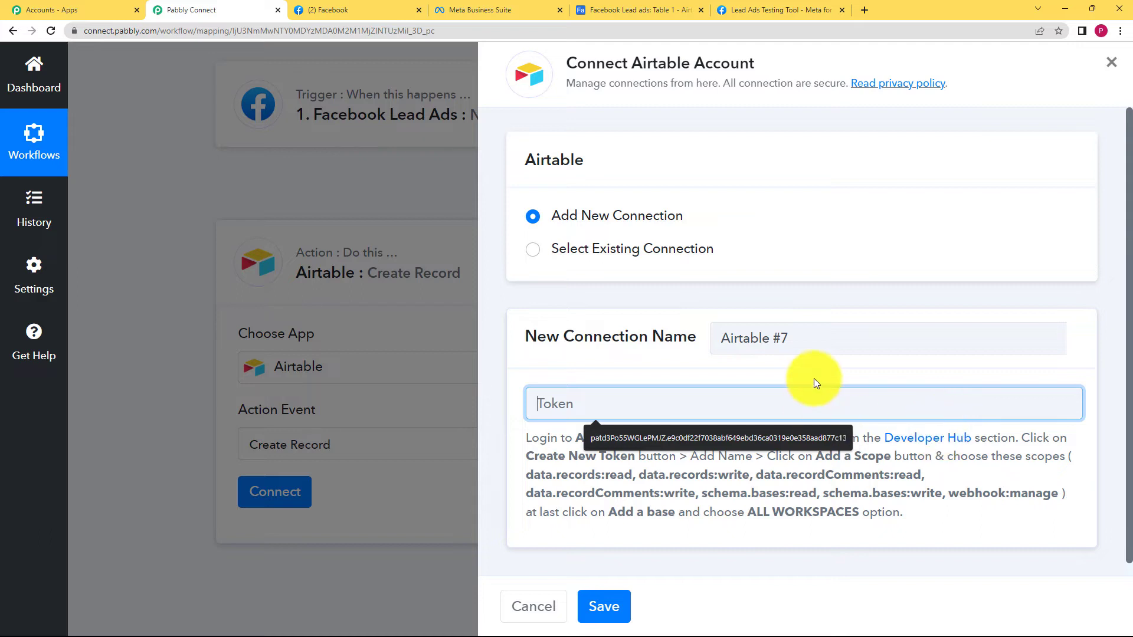
Open Airtable's Developer Hub from the connection form and start a new personal access token named Facebook
left_click(812, 379)
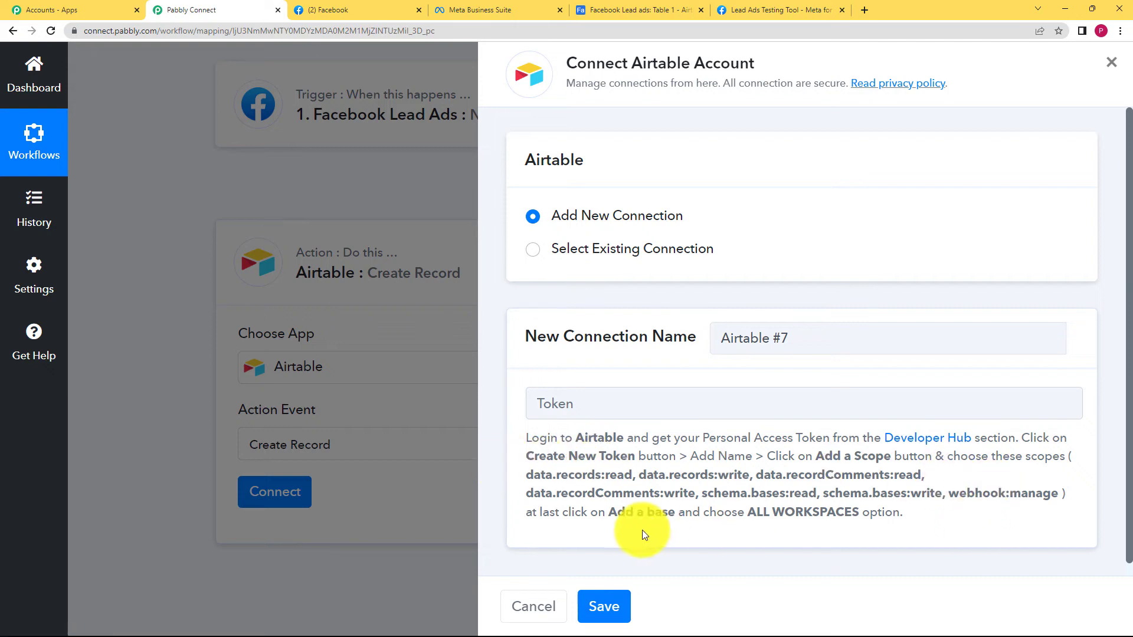
left_click(928, 439)
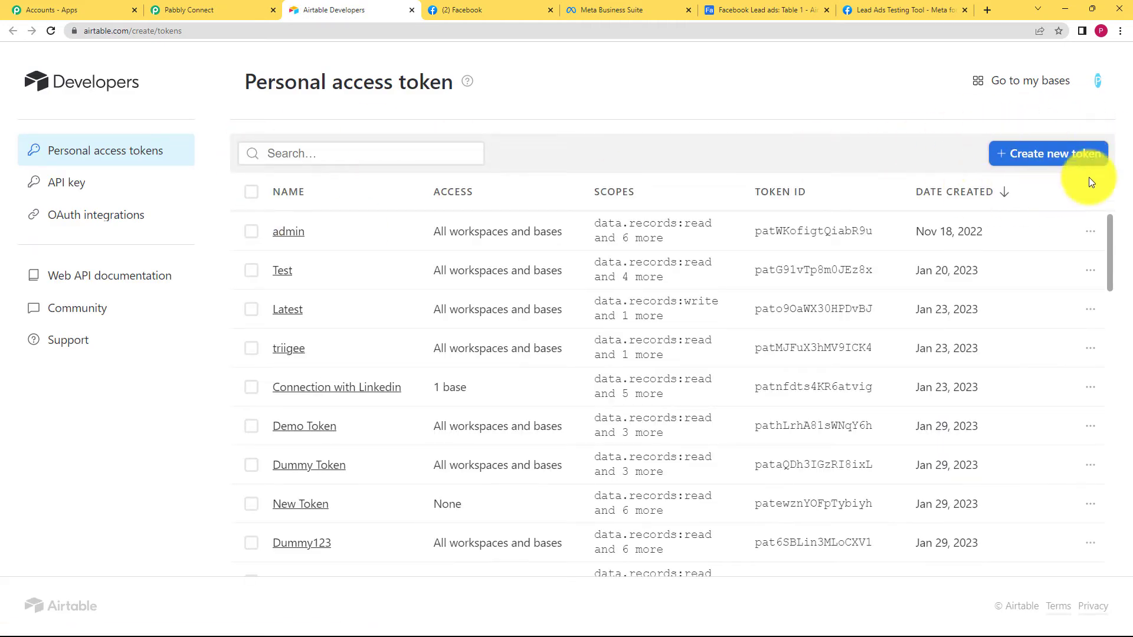
left_click(1033, 153)
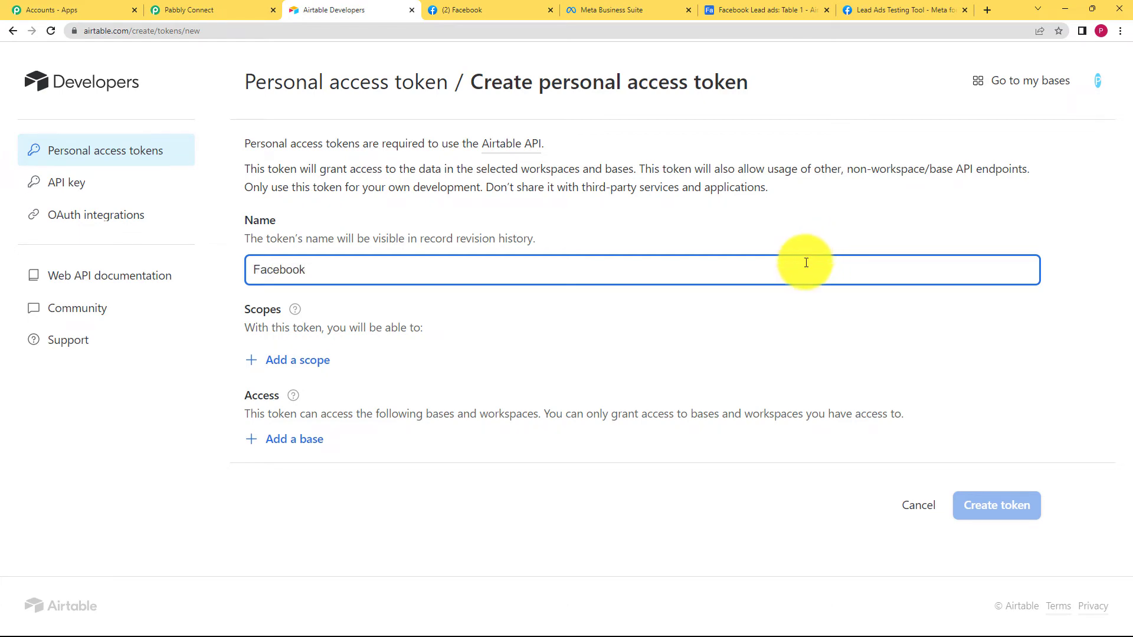
Check the required scopes in Pabbly Connect and add the data.records:read and data.records:write scopes to the Airtable token
left_click(328, 365)
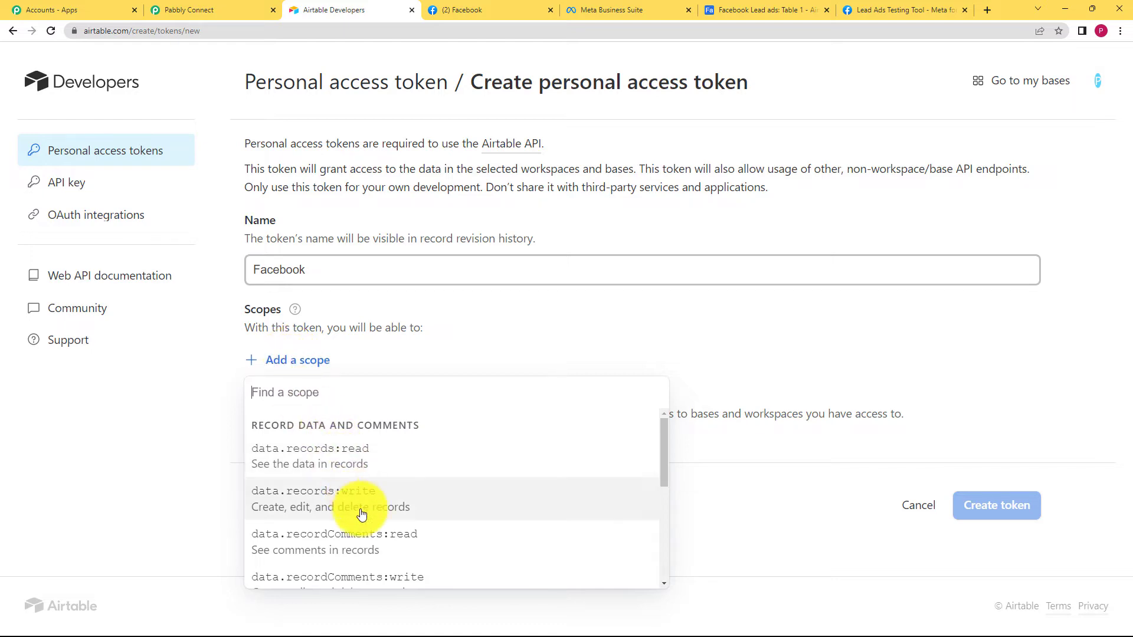
scroll(362, 513, "down", 1)
left_click(164, 6)
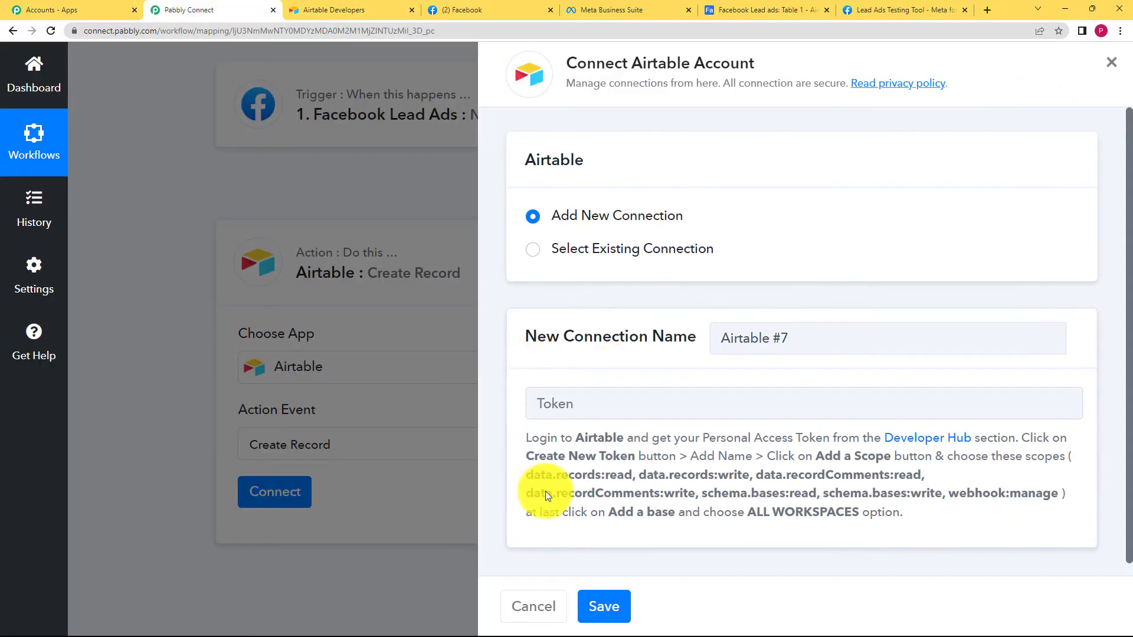
left_click(323, 12)
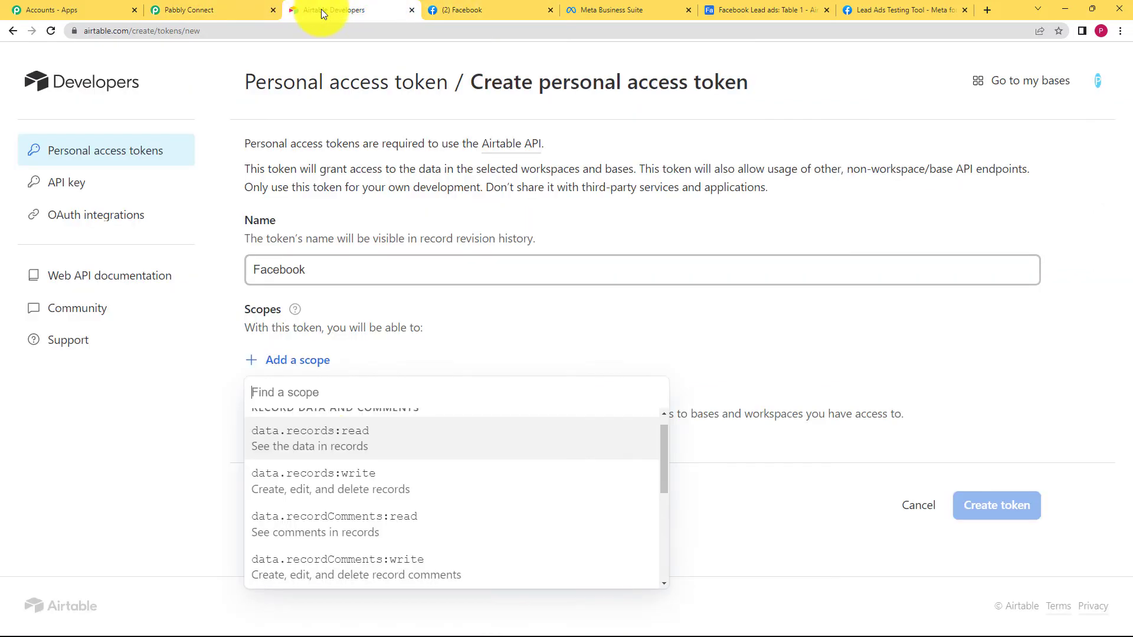
left_click(334, 440)
left_click(286, 399)
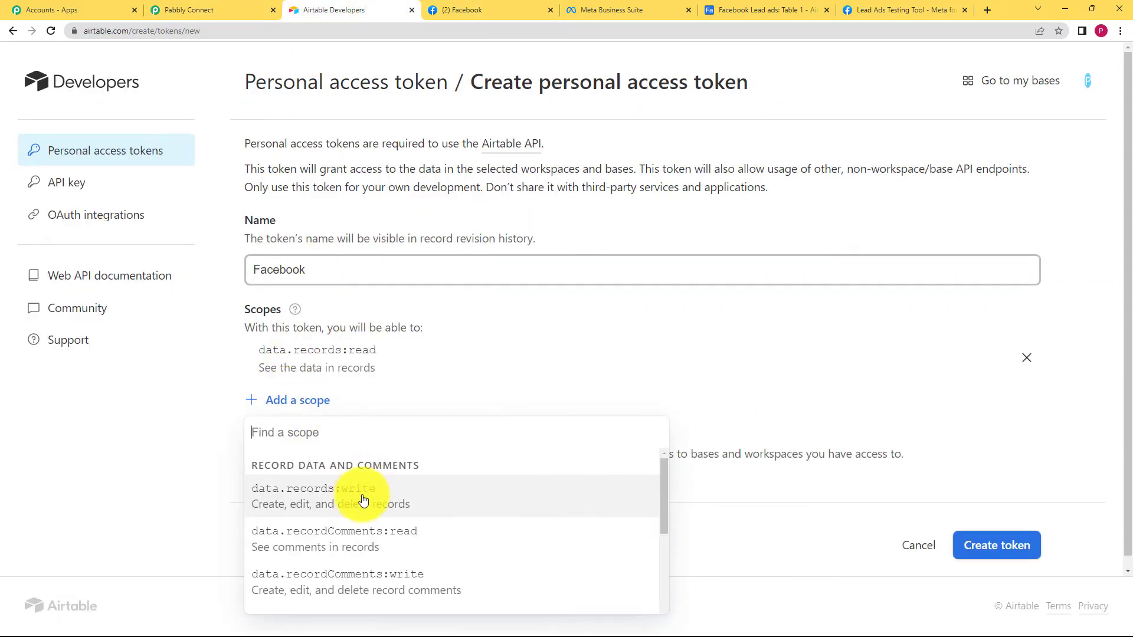
left_click(363, 501)
Add the schema.bases:read and data.recordComments:write scopes to the token
left_click(302, 448)
scroll(303, 431, "down", 3)
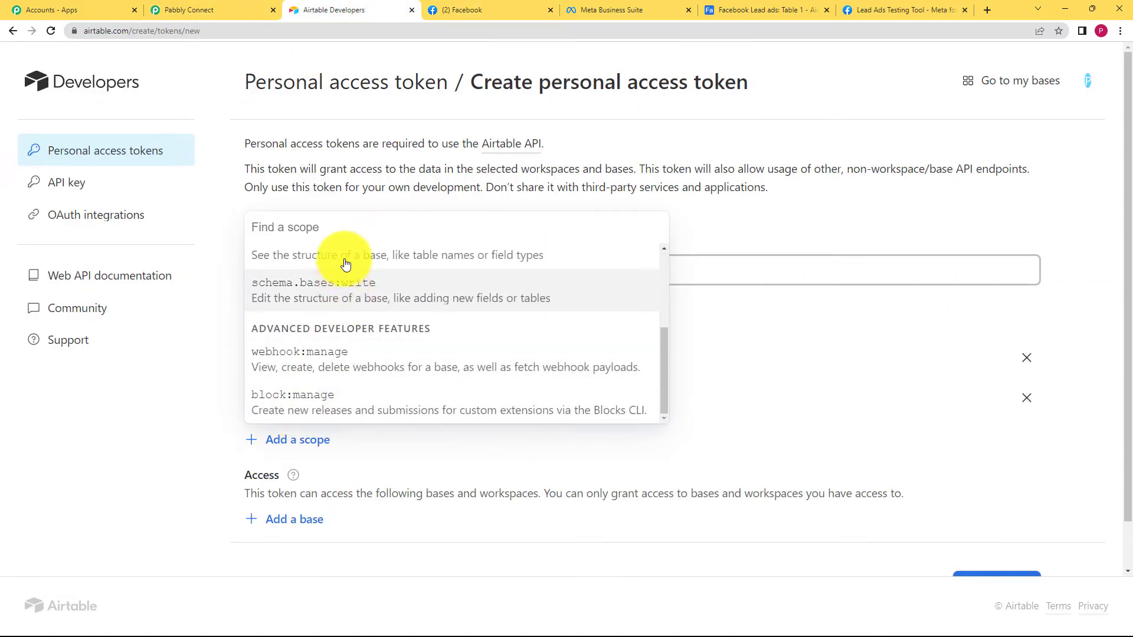
scroll(283, 354, "up", 1)
left_click(277, 265)
left_click(303, 479)
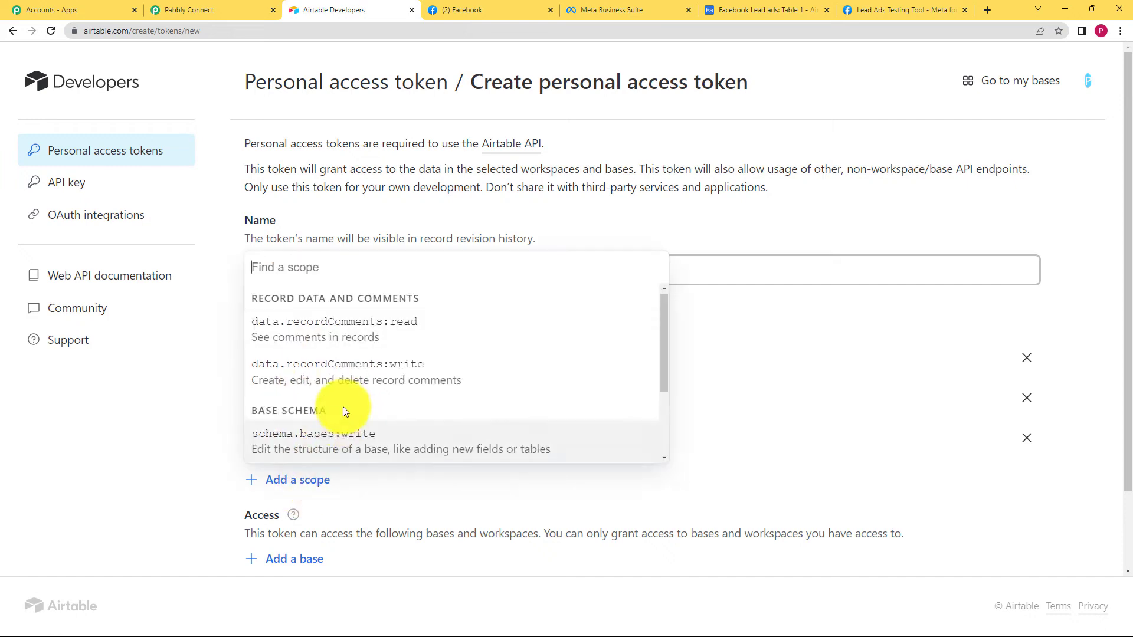
left_click(346, 372)
Add the data.recordComments:read, schema.bases:write and webhook:manage scopes to the token
left_click(307, 512)
scroll(324, 484, "down", 1)
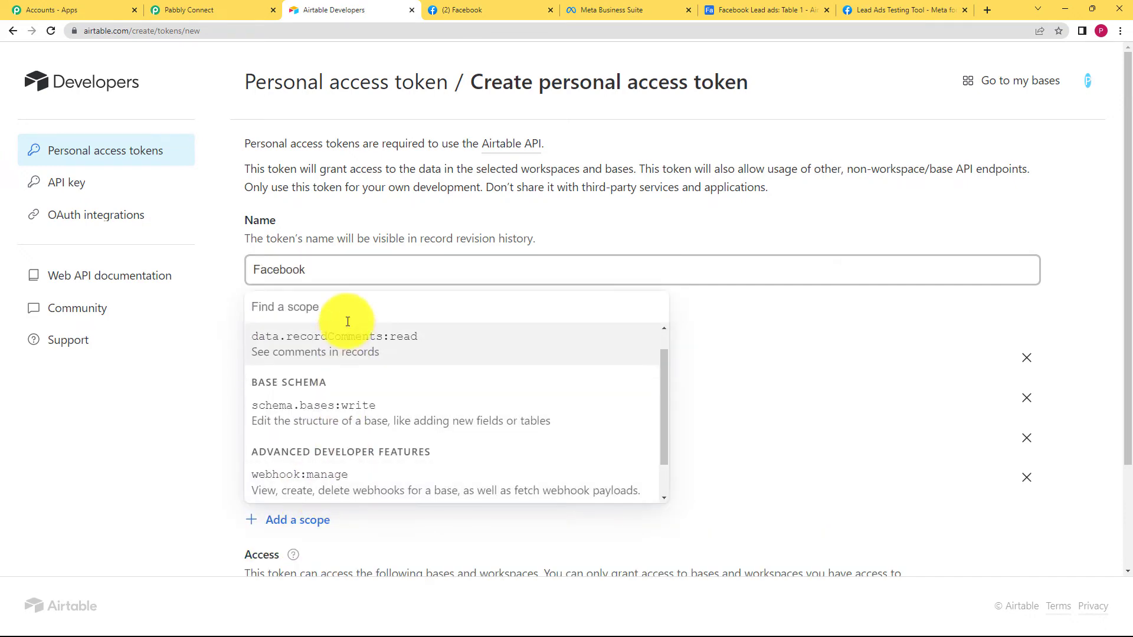
left_click(344, 337)
left_click(304, 560)
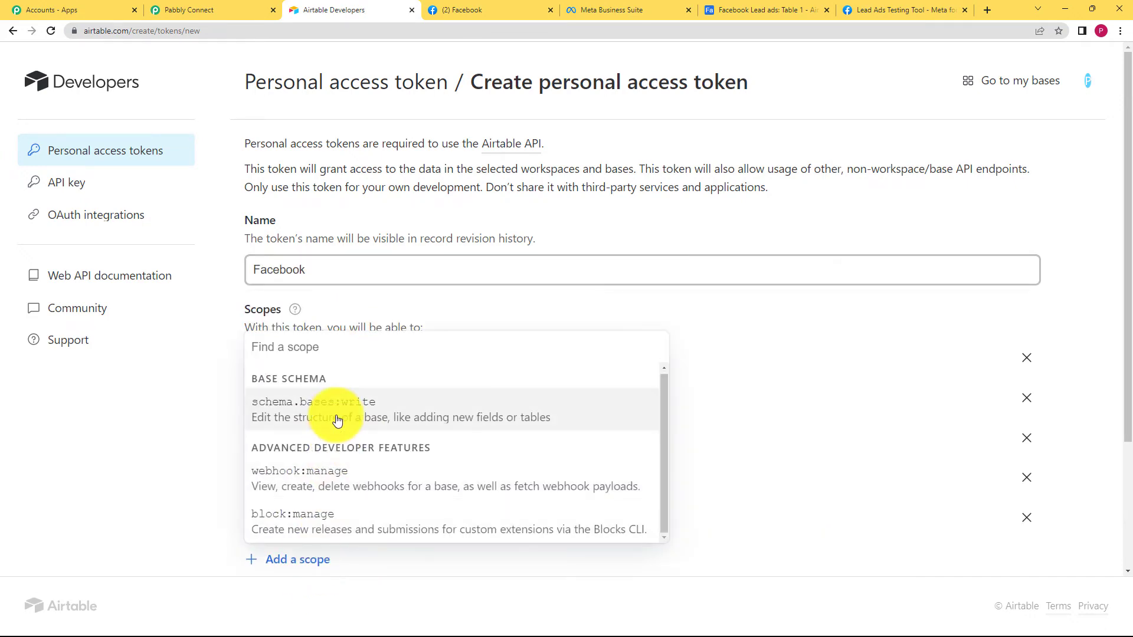
left_click(304, 421)
scroll(320, 428, "down", 4)
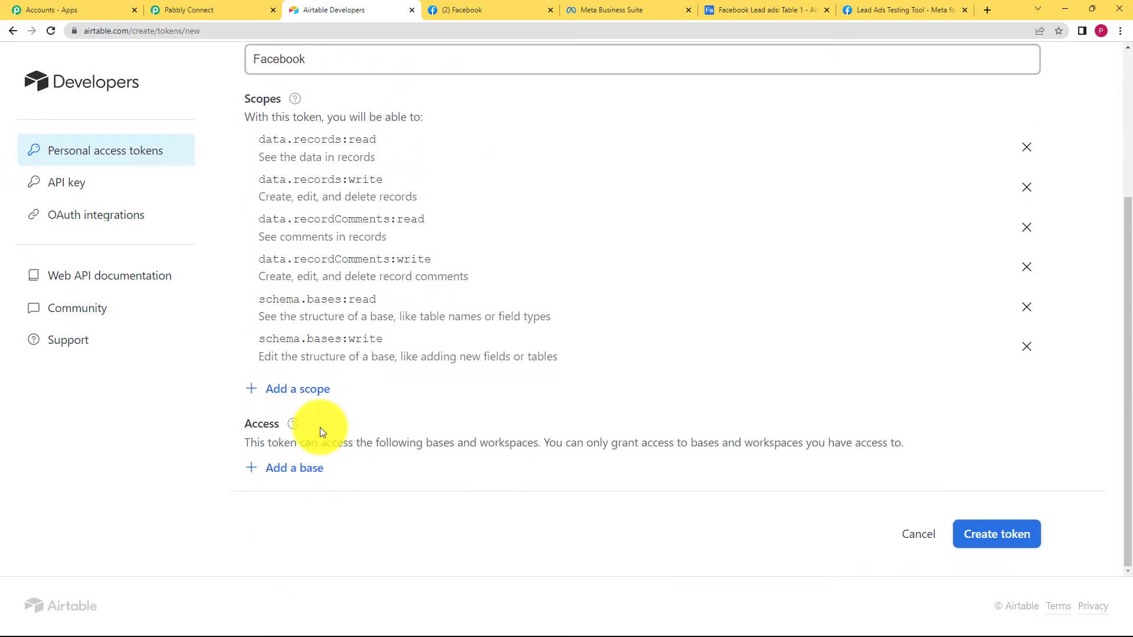
left_click(320, 392)
left_click(345, 488)
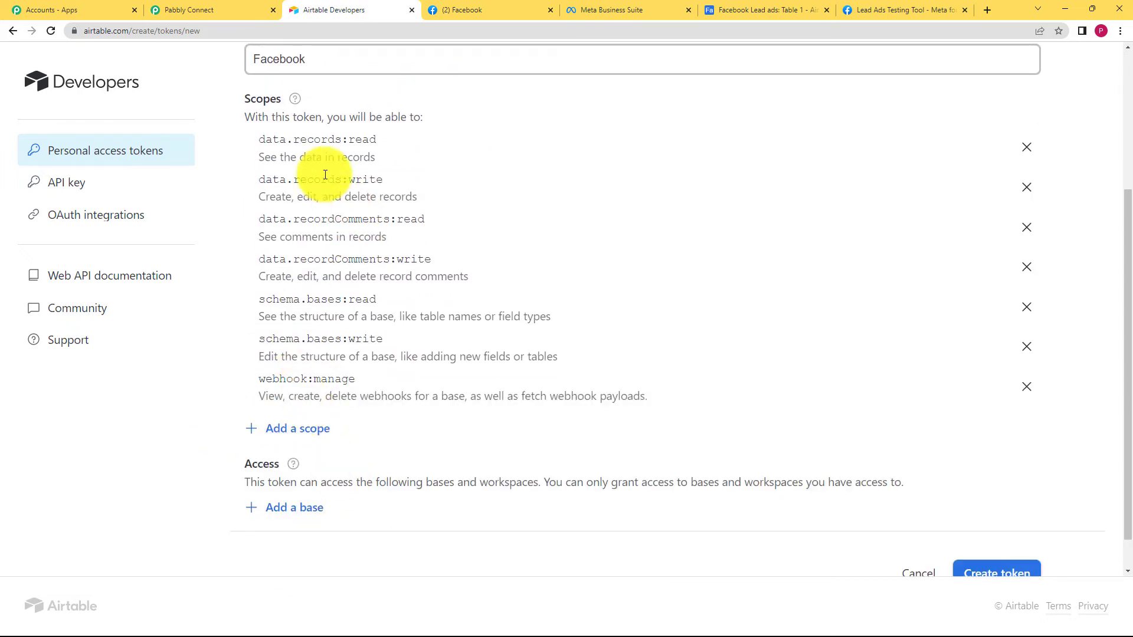
Grant the token access to all current and future bases in all current and future workspaces, and create it
left_click(289, 518)
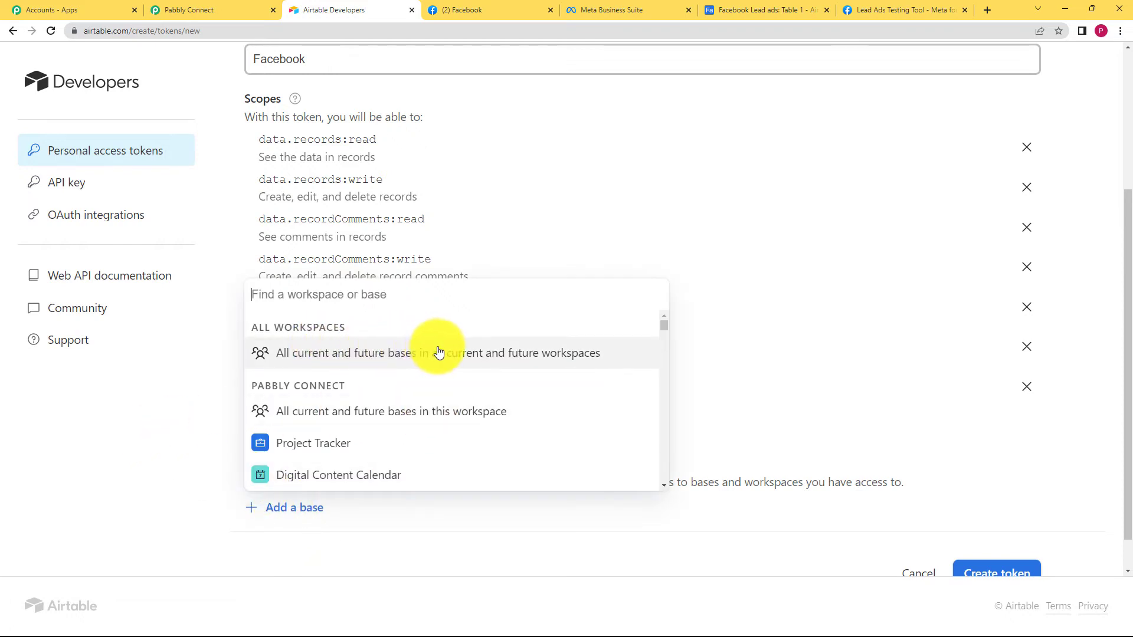
left_click(575, 358)
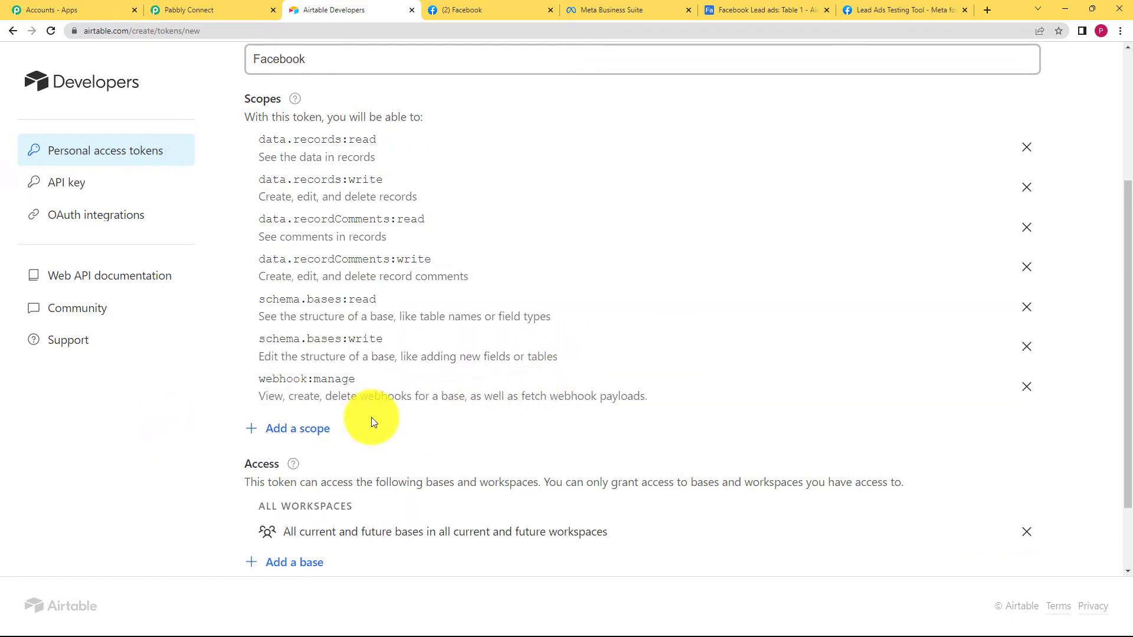
scroll(371, 416, "down", 2)
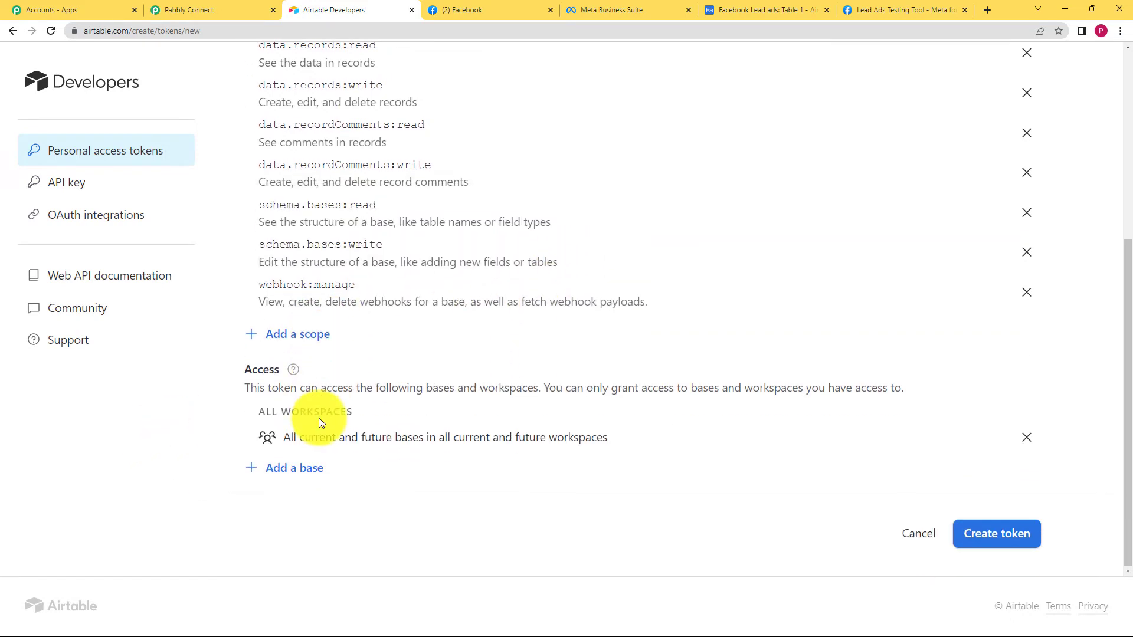
left_click(989, 535)
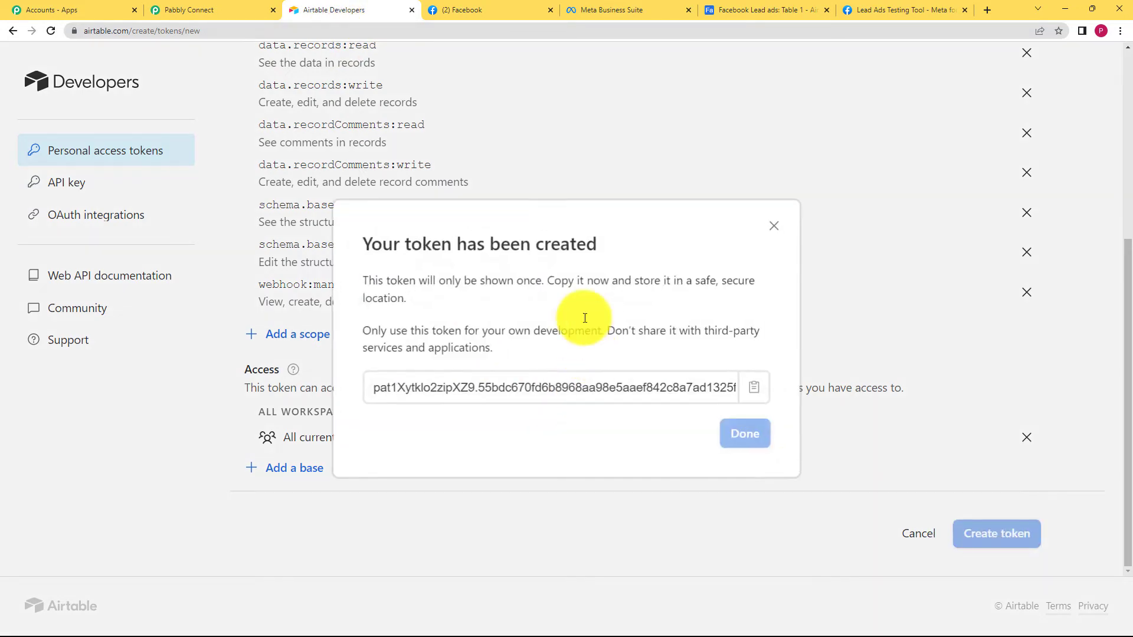
Copy the new access token into the Token field of Pabbly Connect's Airtable connection and save the connection
left_click(750, 392)
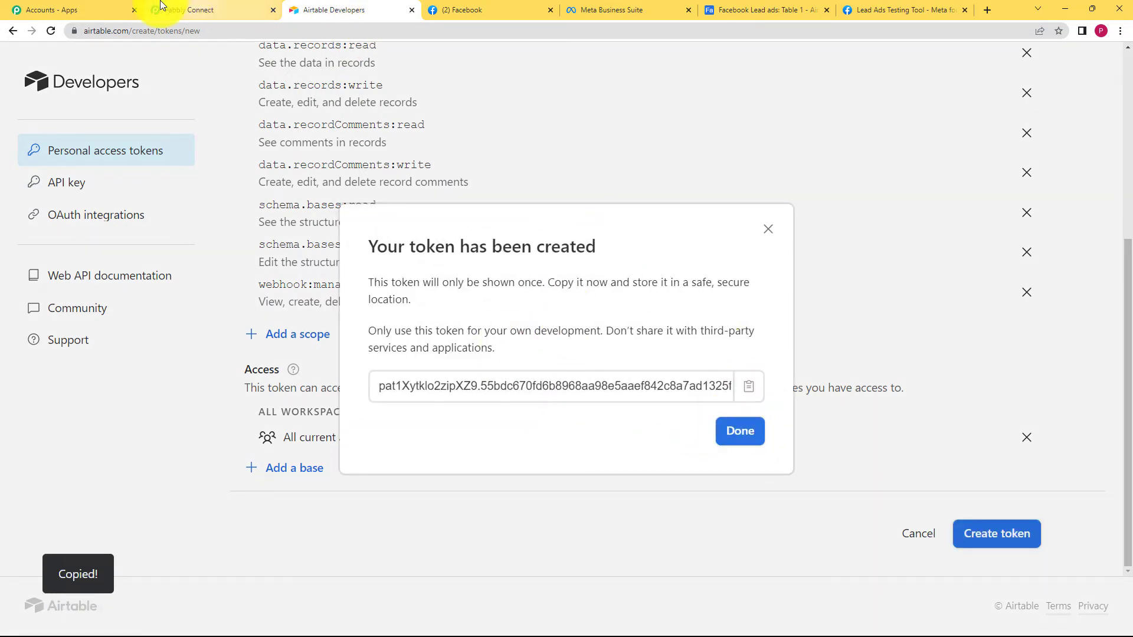
left_click(189, 10)
left_click(592, 392)
key("ctrl+v")
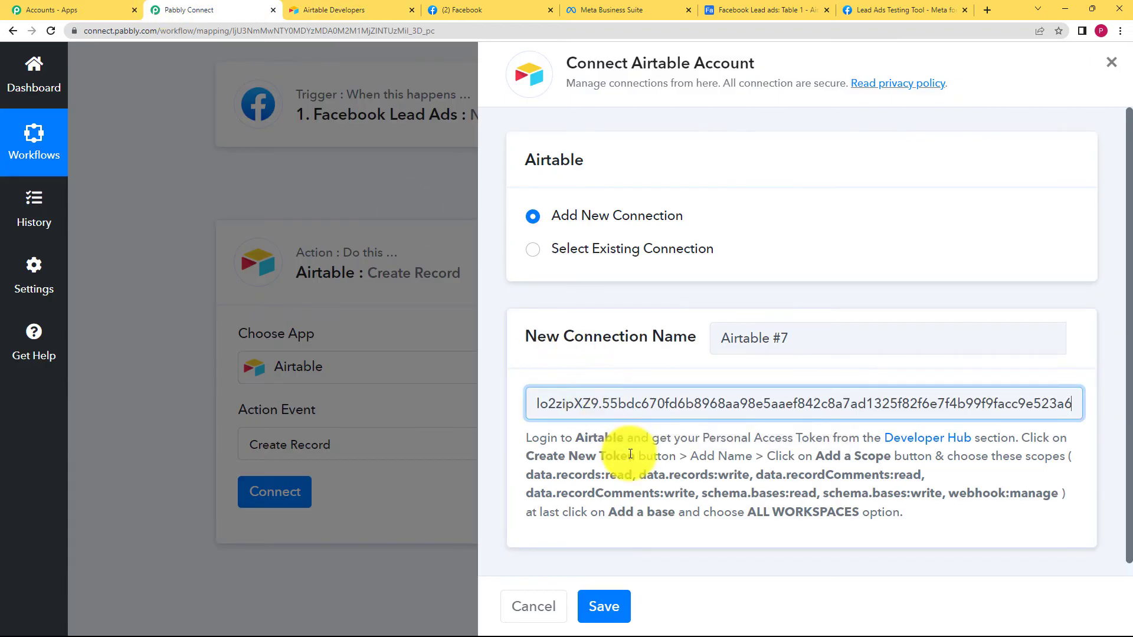
left_click(628, 602)
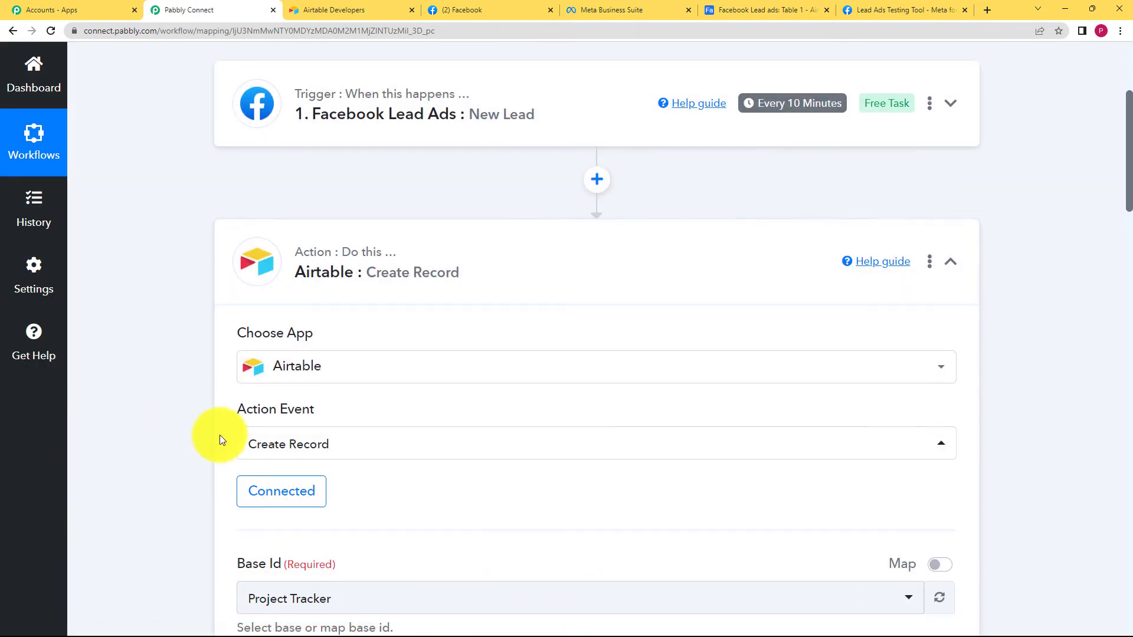
Set the base of the Create Record action to Facebook Lead ads
scroll(236, 402, "down", 5)
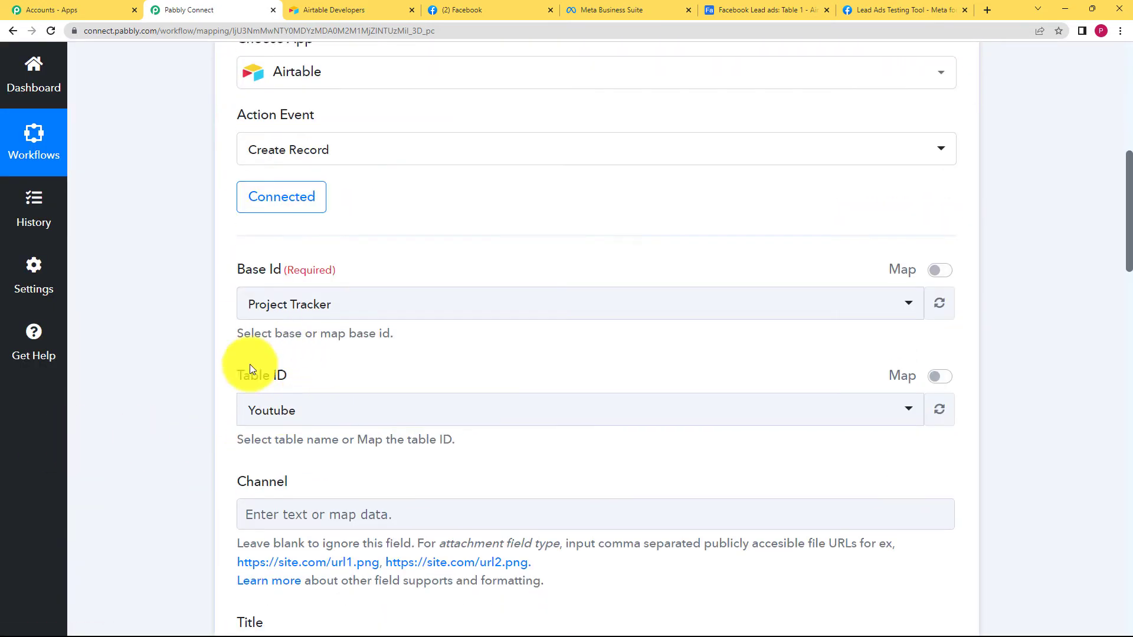
left_click(324, 303)
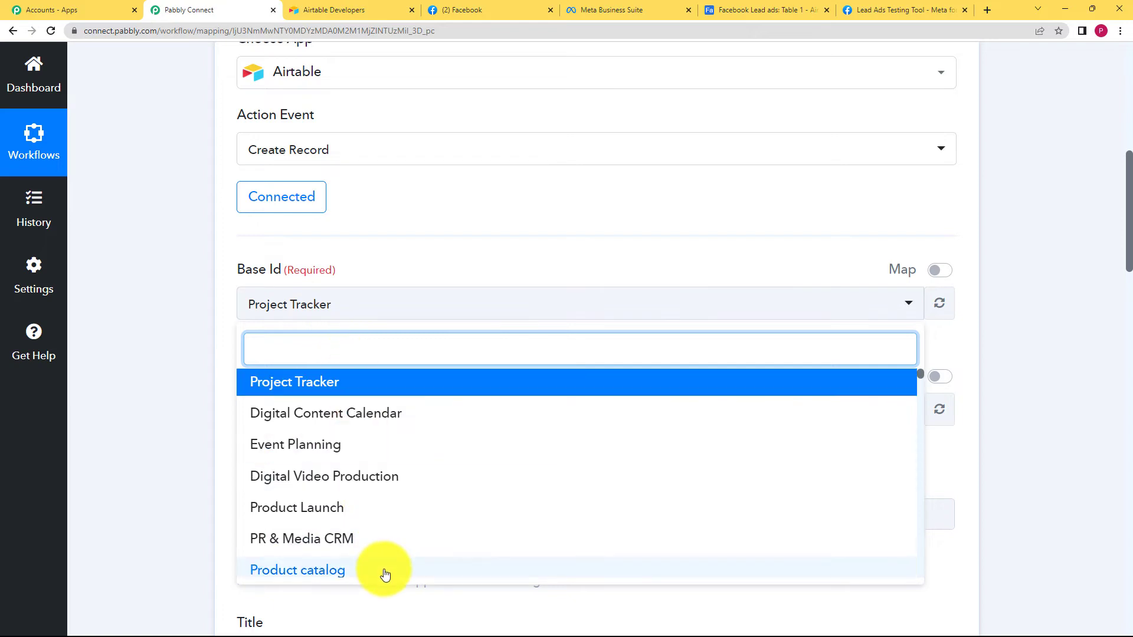
type("f")
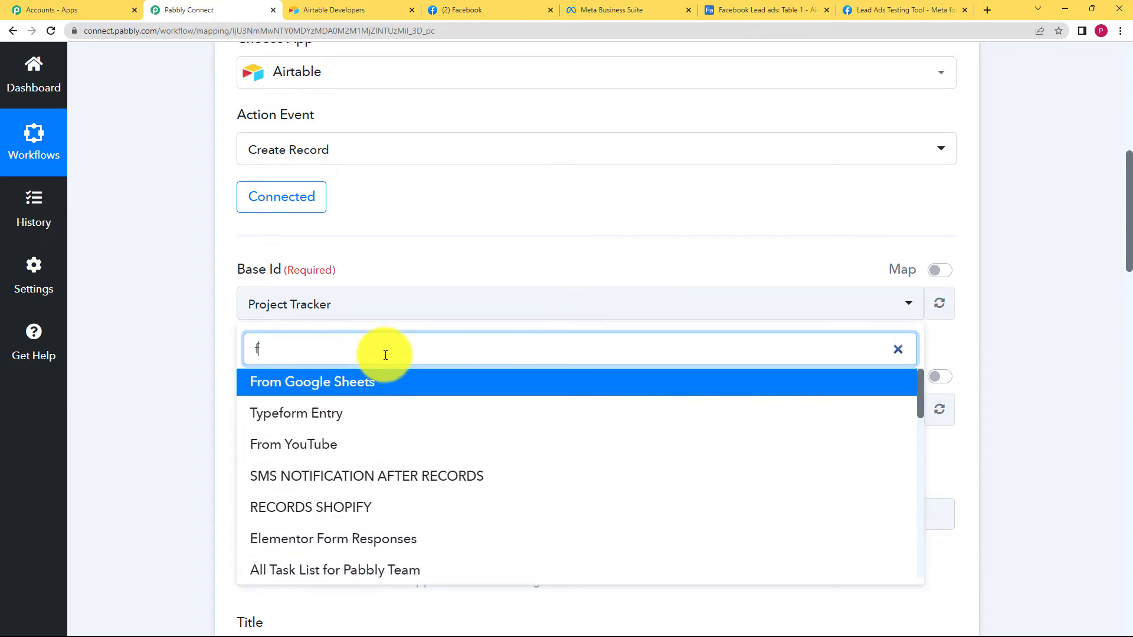
type("acebook")
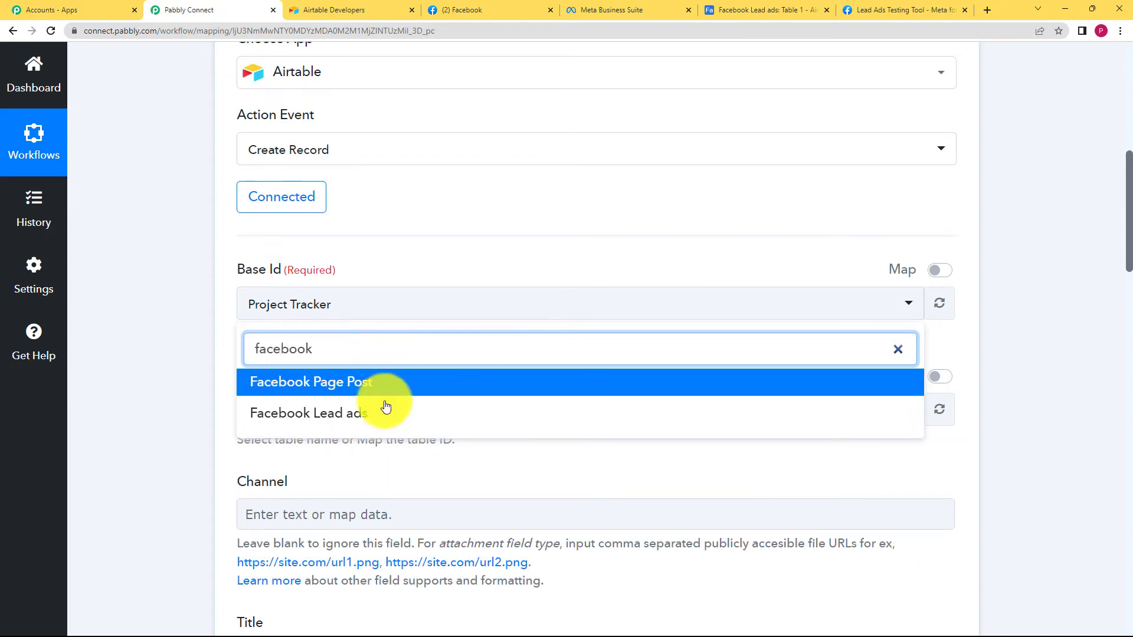
left_click(360, 412)
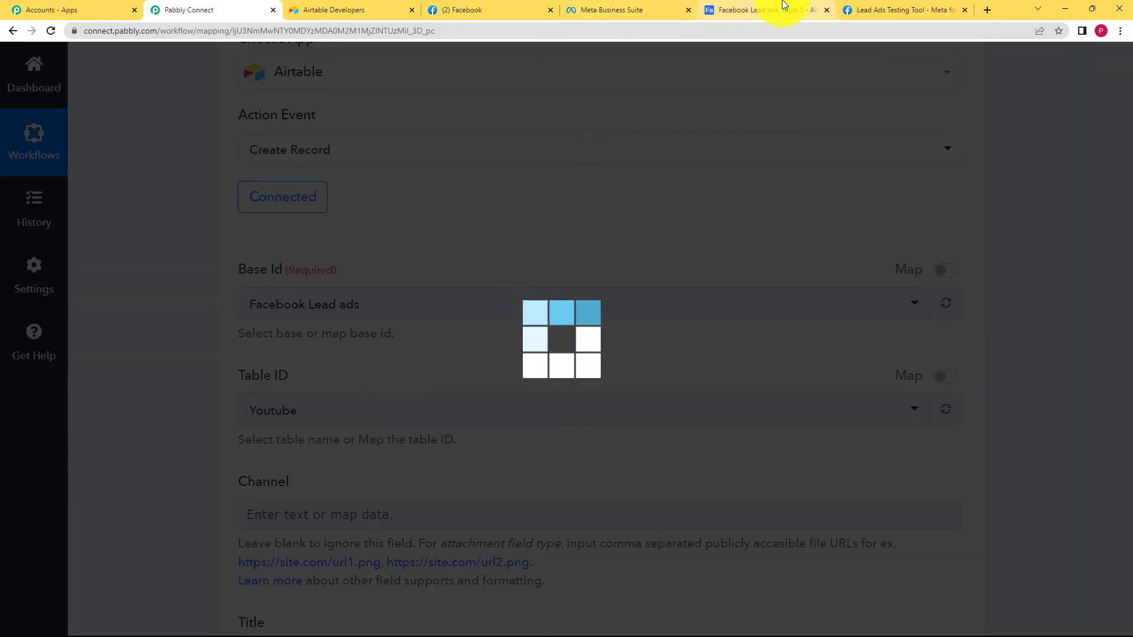
Check the table name in the Airtable base against the action's Table ID, and return to Pabbly Connect
left_click(737, 10)
left_click(169, 15)
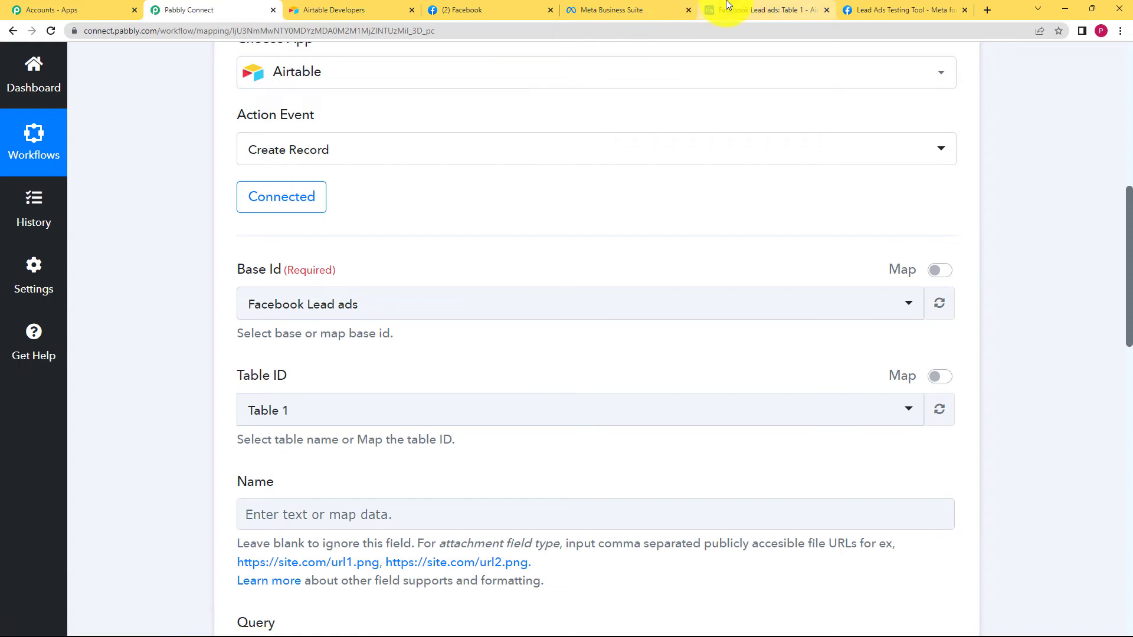
left_click(731, 8)
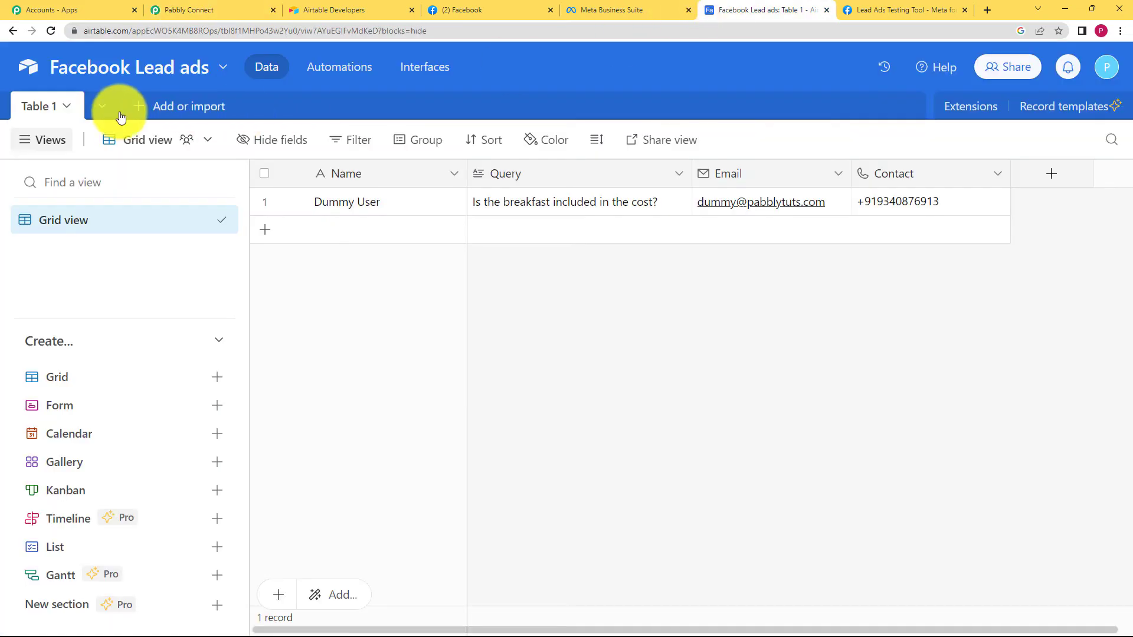
left_click(221, 3)
Compare the action's Name, Query, Email and Contact fields with the columns of Table 1 in Airtable
scroll(190, 481, "down", 3)
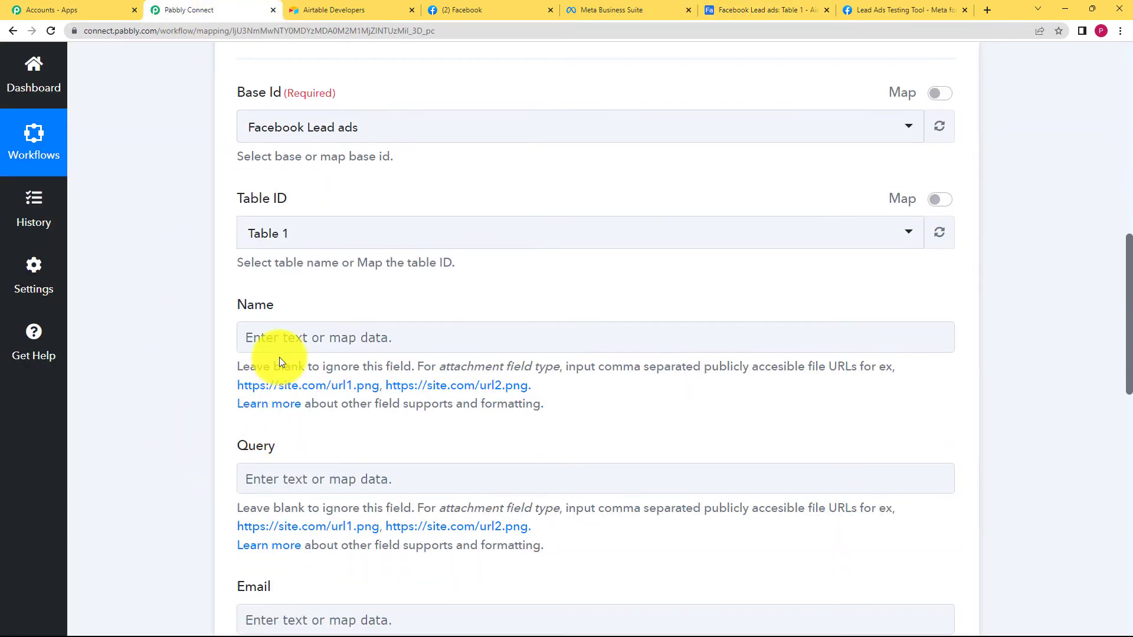
scroll(278, 459, "down", 2)
scroll(261, 536, "down", 3)
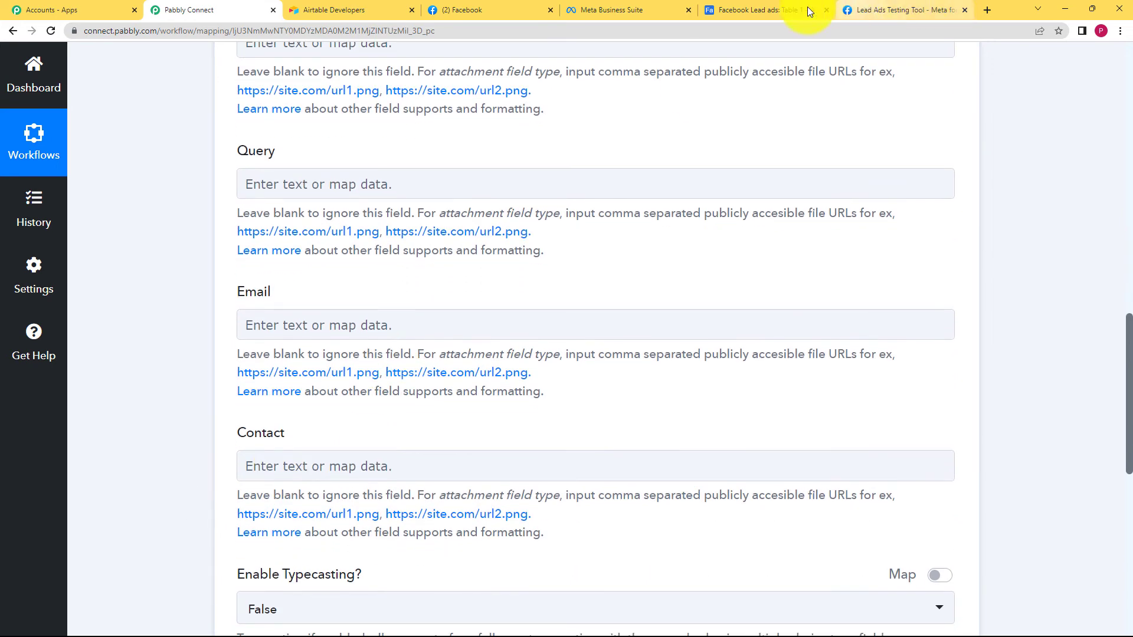
left_click(807, 8)
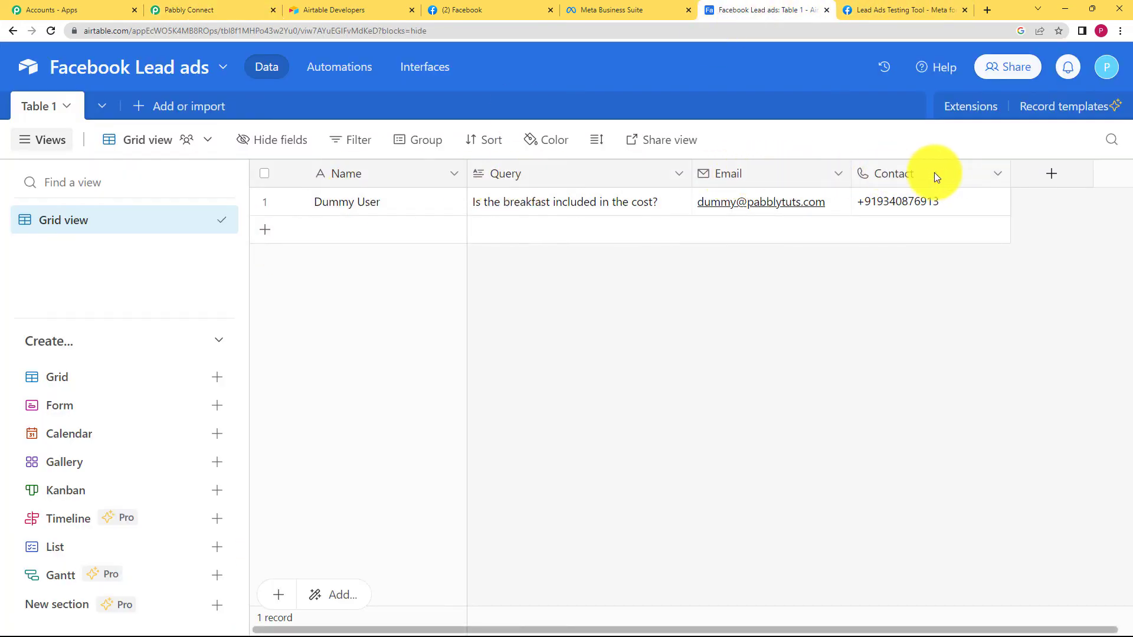
left_click(242, 7)
Map the Create Record action's Name field to Res2 Full Name from the Facebook Lead Ads: New Lead data
scroll(174, 367, "up", 3)
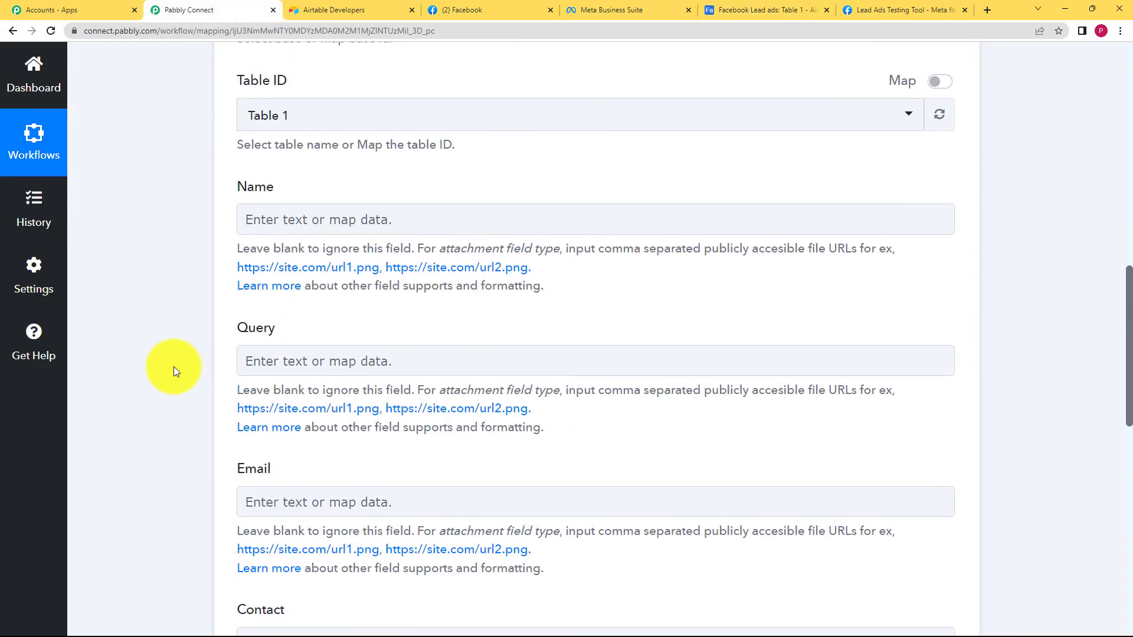
scroll(174, 366, "up", 2)
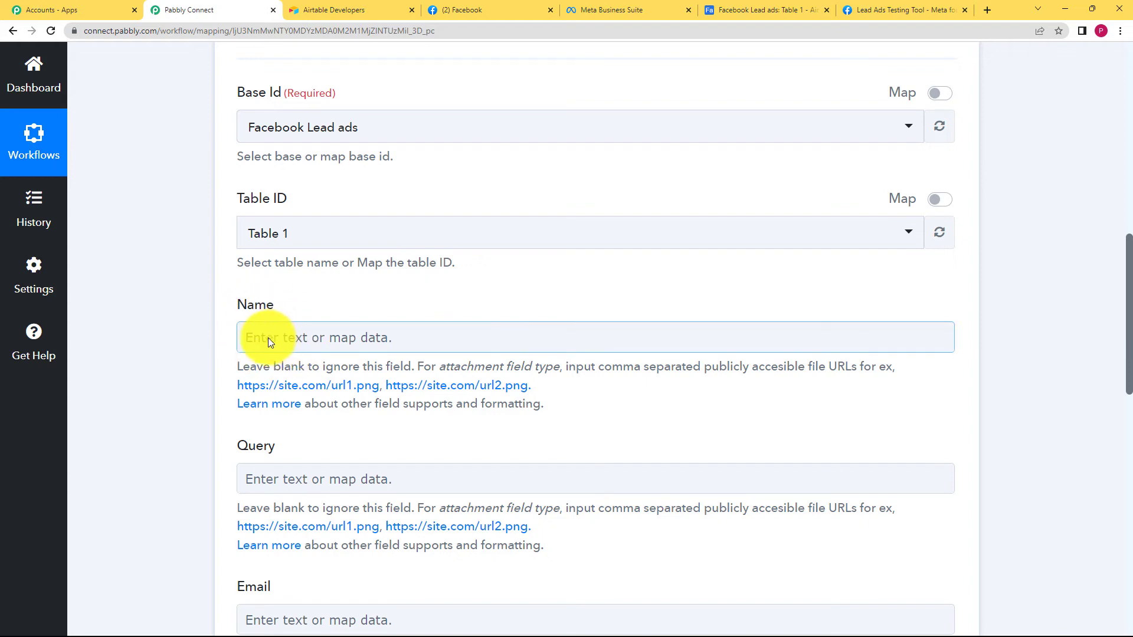
scroll(267, 337, "up", 6)
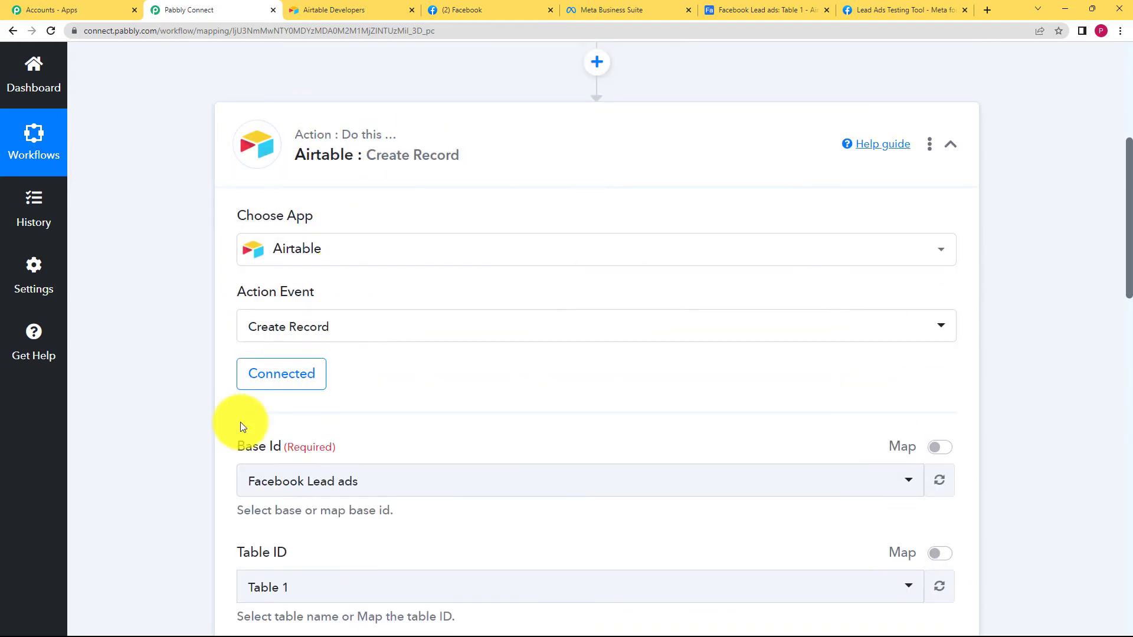
scroll(242, 428, "down", 5)
left_click(254, 394)
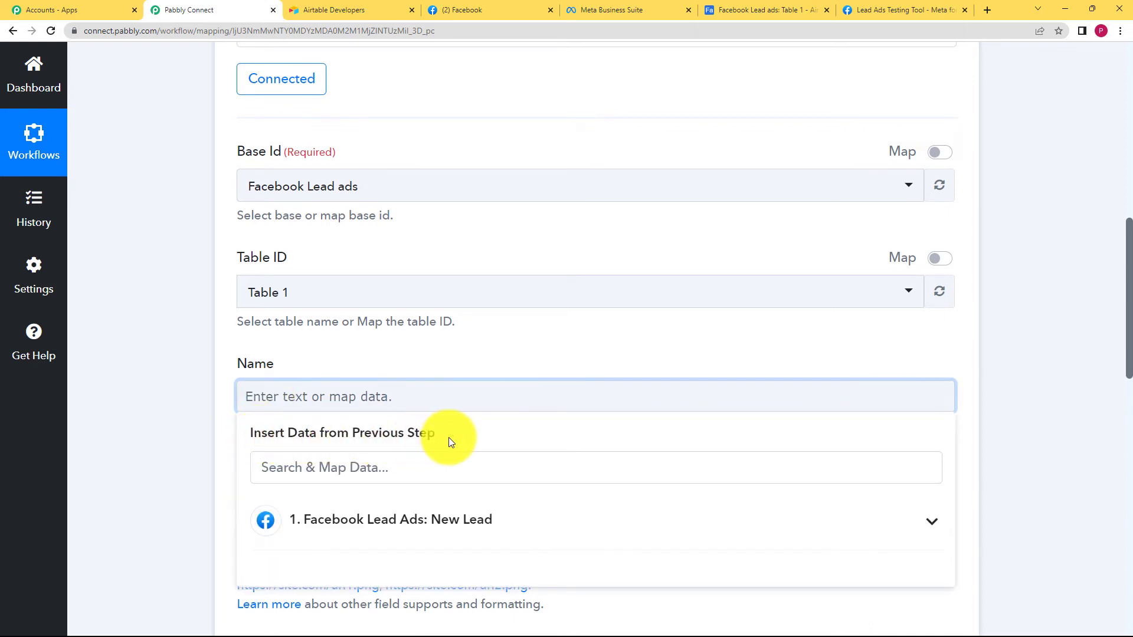
left_click(476, 528)
scroll(177, 478, "down", 4)
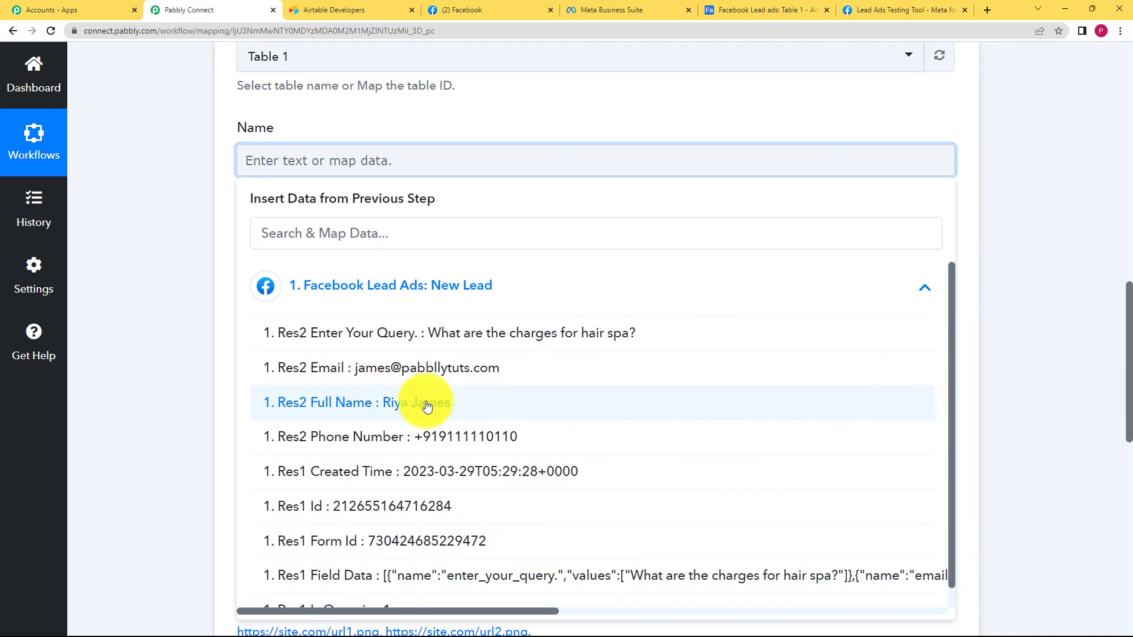
left_click(369, 415)
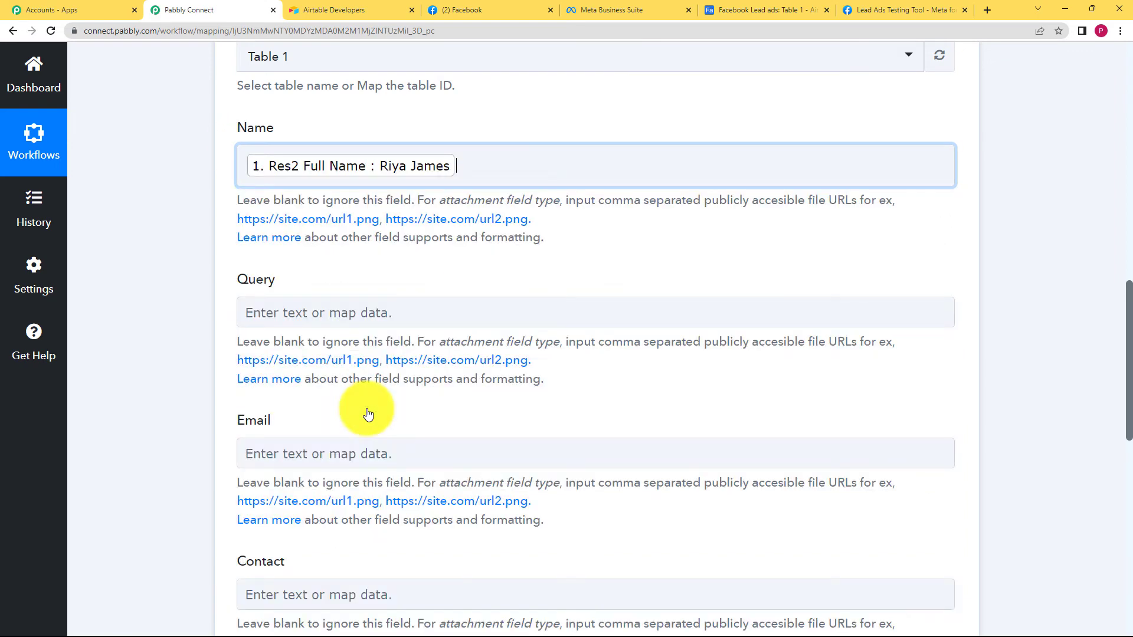
left_click(179, 263)
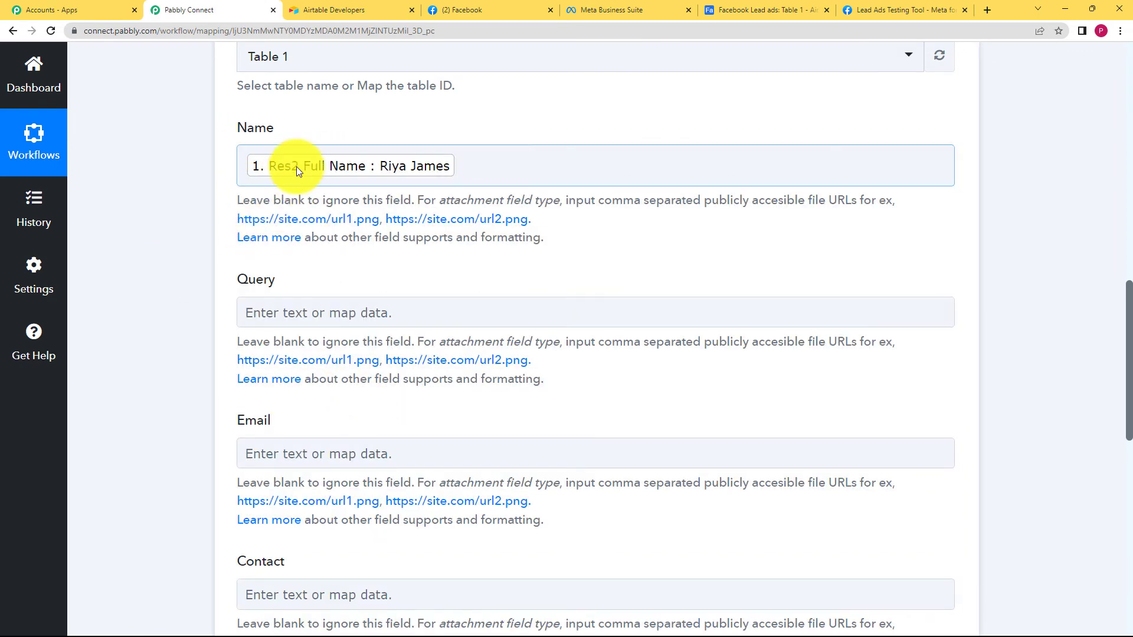
left_click(318, 196)
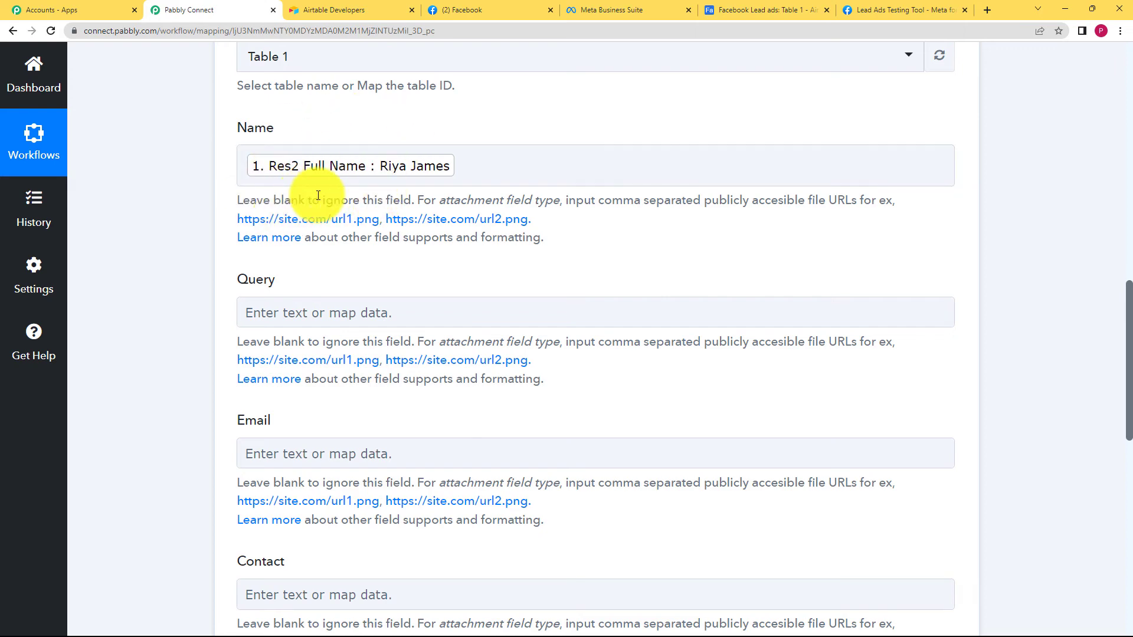
left_click(364, 152)
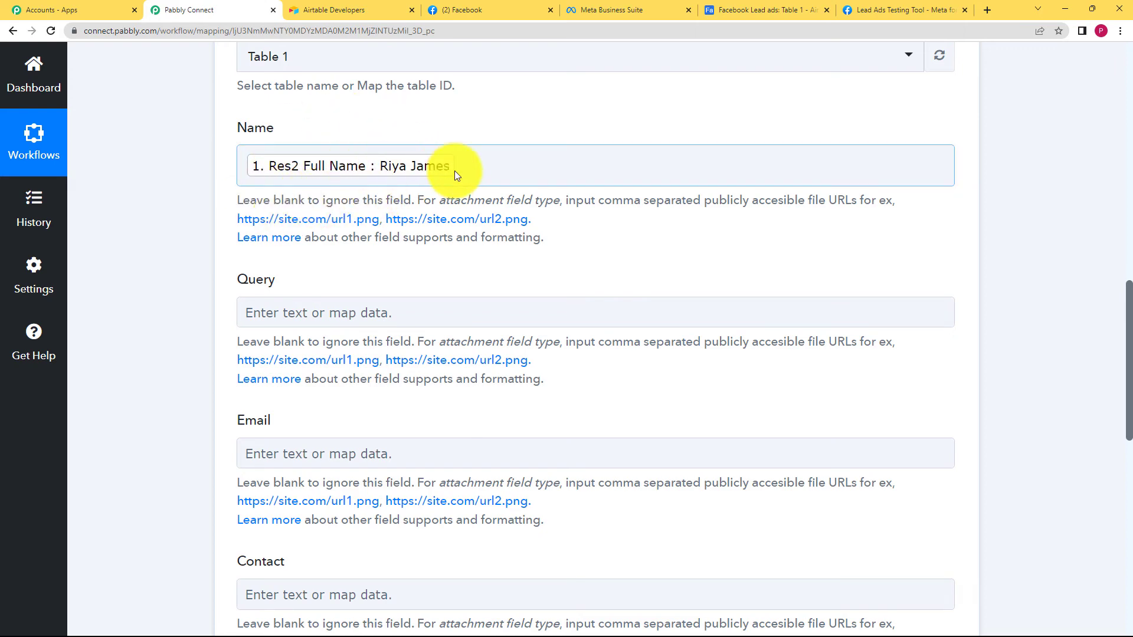
Check Table 1's columns in Airtable, and map Pabbly Connect's Query field to Res2 Enter Your Query from the new lead data
left_click(734, 8)
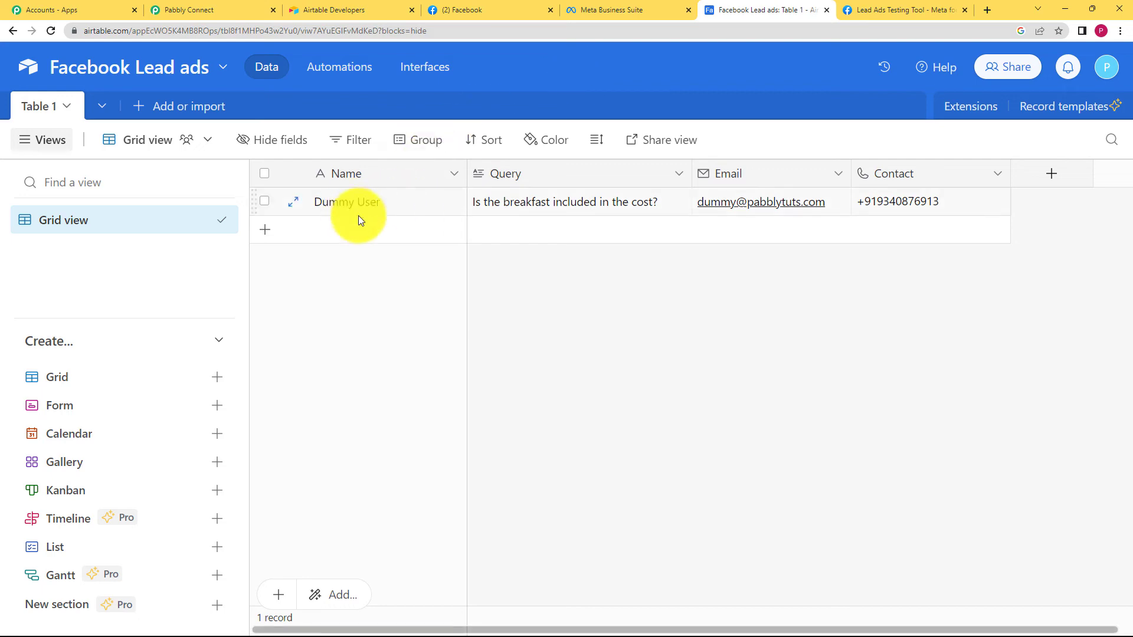
left_click(232, 6)
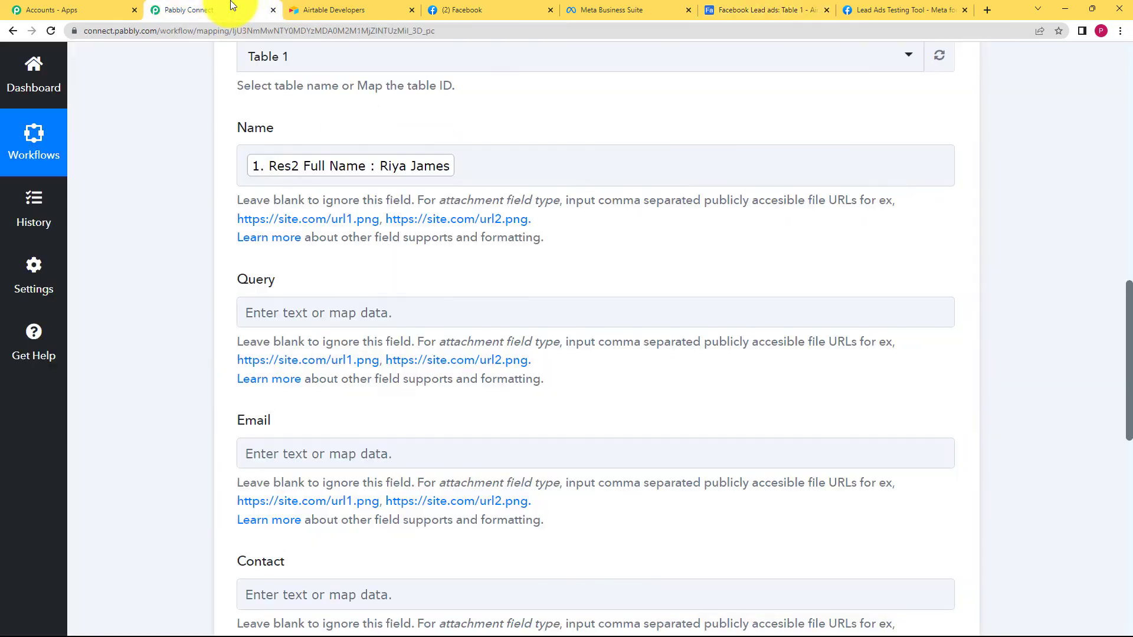
left_click(300, 319)
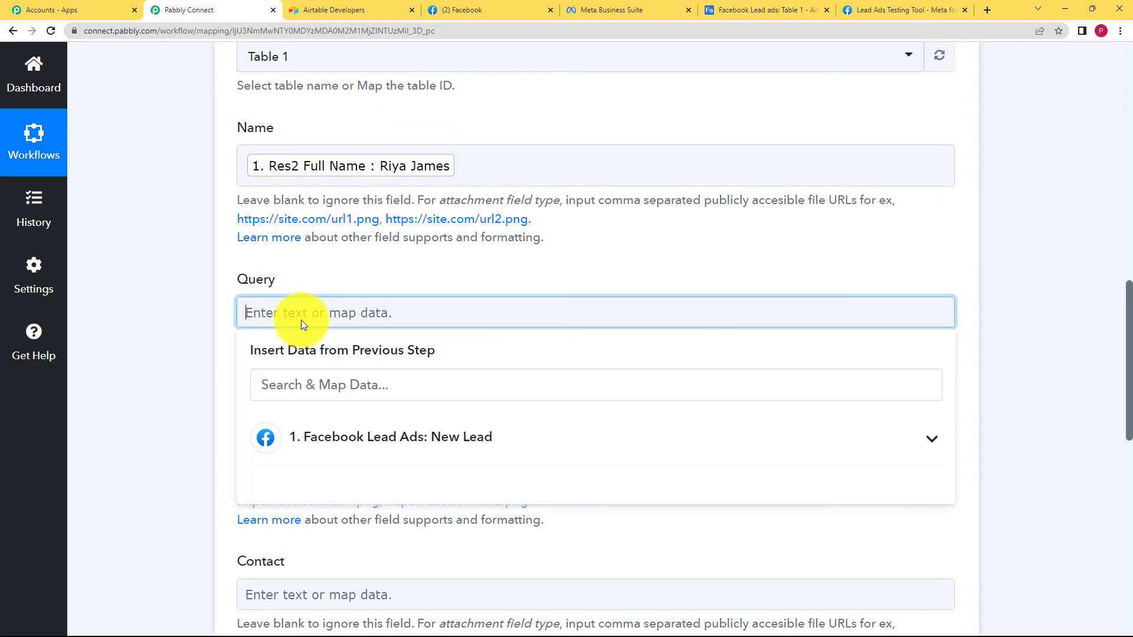
left_click(333, 439)
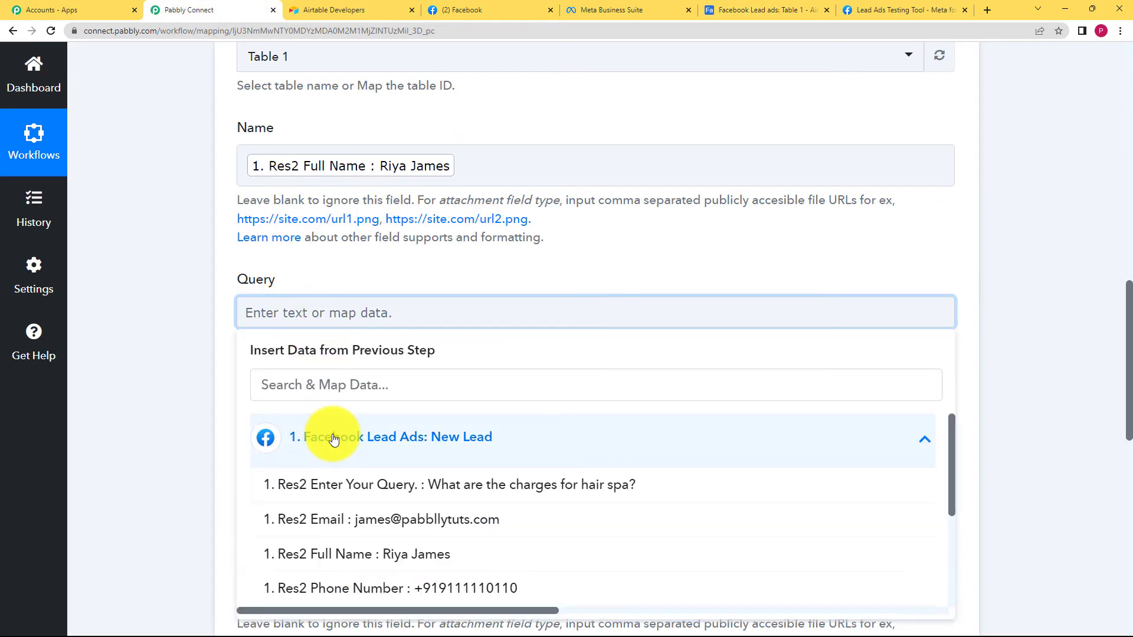
left_click(357, 485)
left_click(222, 420)
Map the action's Email field to Res2 Email from the Facebook Lead Ads: New Lead data
left_click(279, 465)
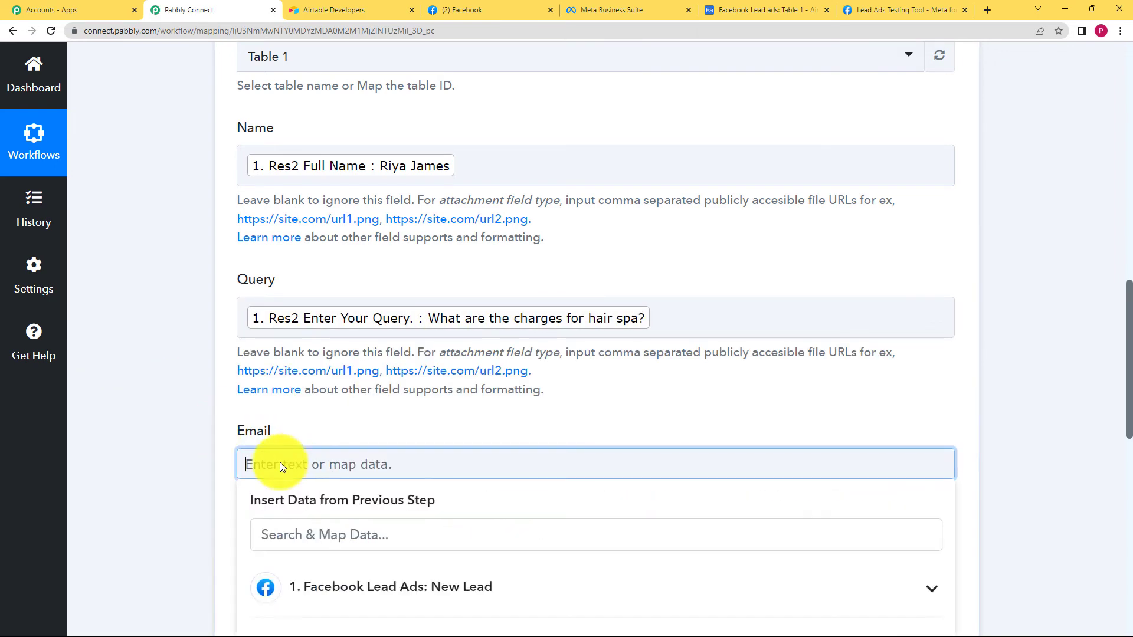
scroll(178, 445, "down", 3)
left_click(303, 413)
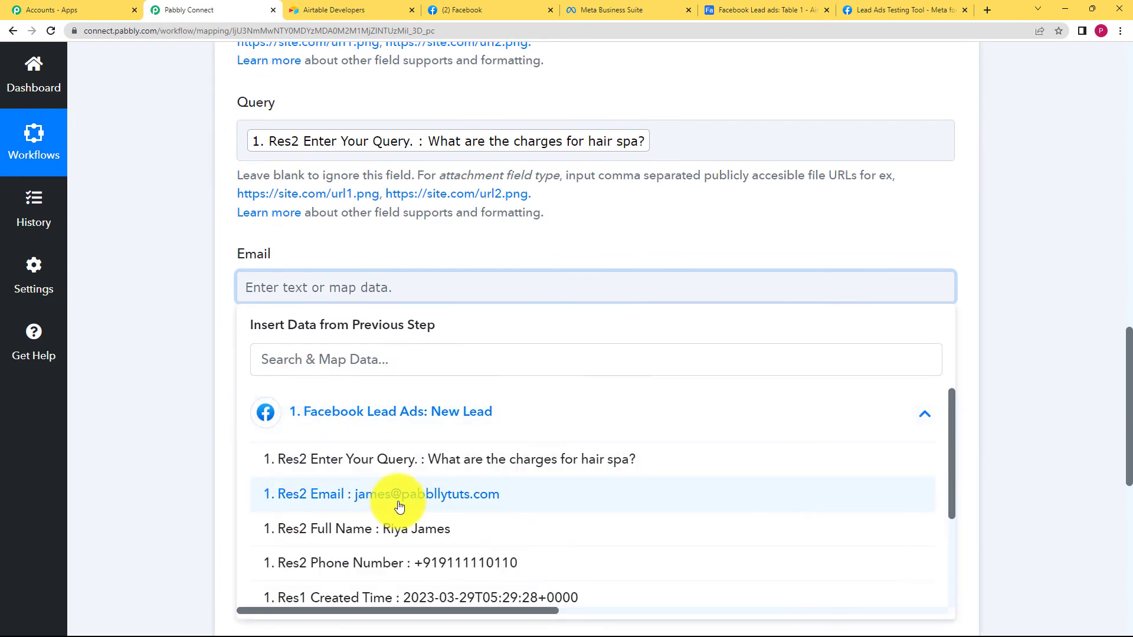
left_click(399, 506)
Map the action's Contact field to Res2 Phone Number from the Facebook Lead Ads: New Lead data
scroll(195, 448, "down", 3)
left_click(302, 253)
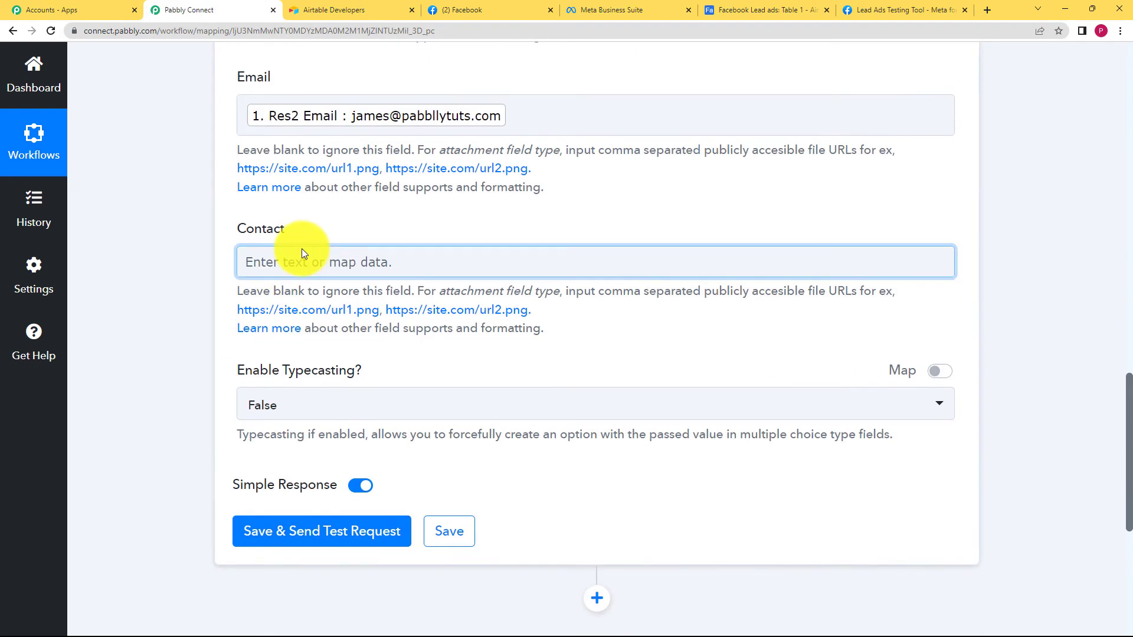
left_click(345, 384)
left_click(394, 538)
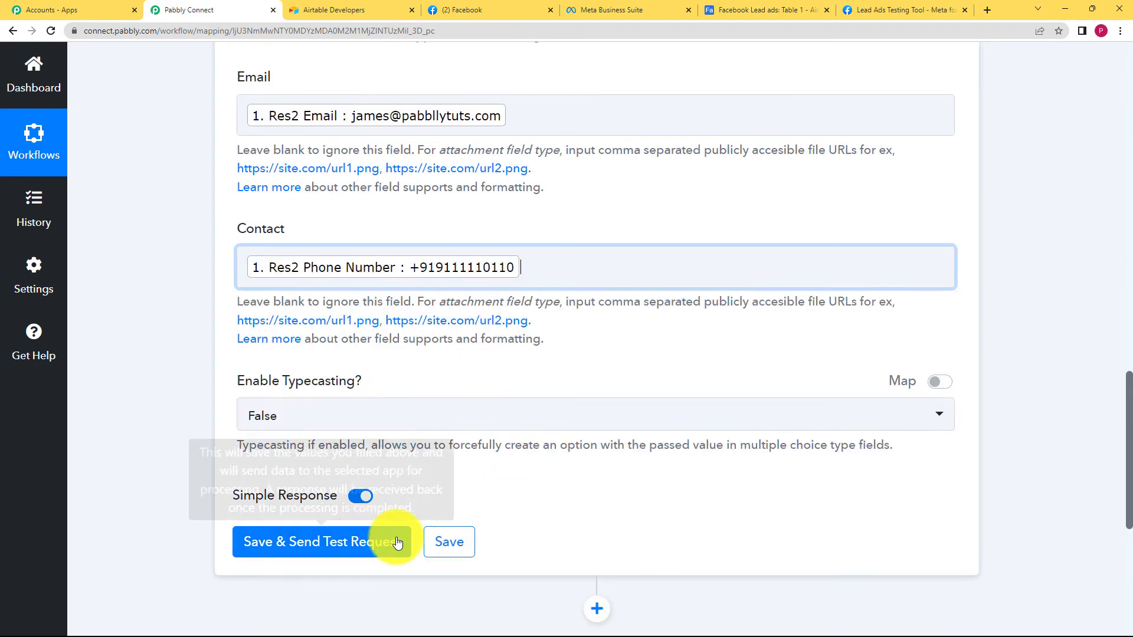
left_click(227, 398)
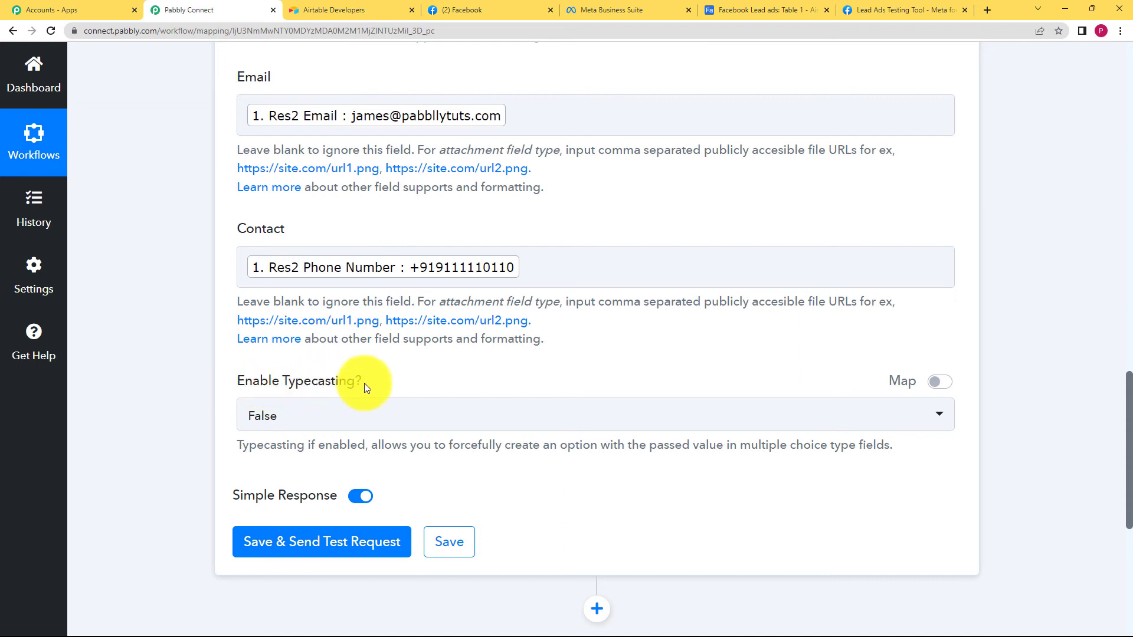
Send a test request from the Create Record action to Airtable, and save the action
left_click(389, 540)
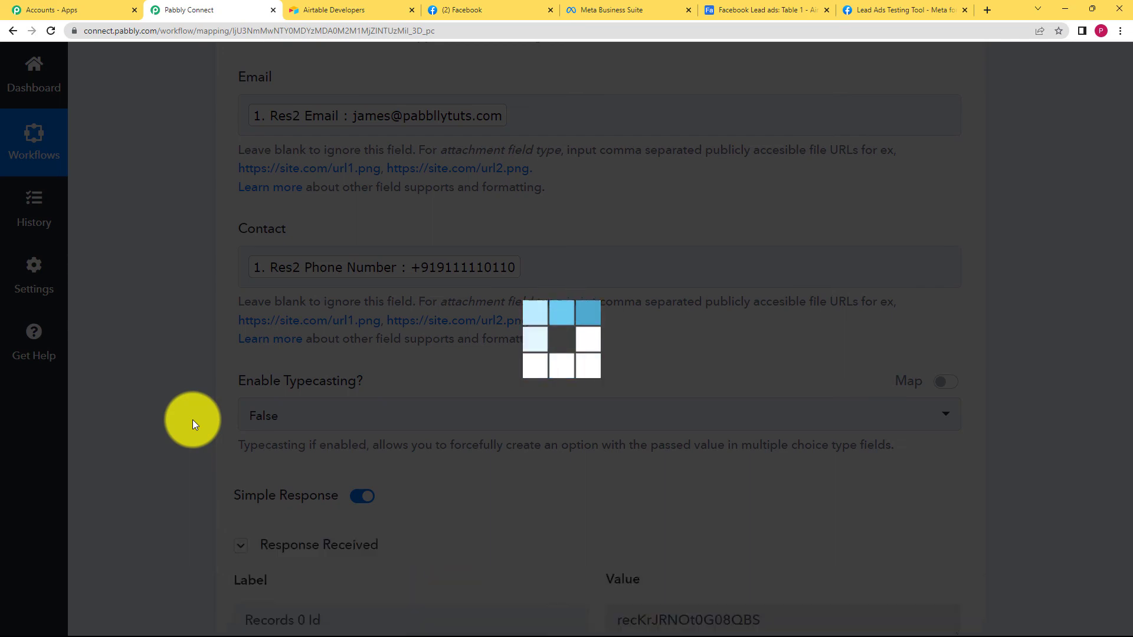
scroll(192, 419, "down", 5)
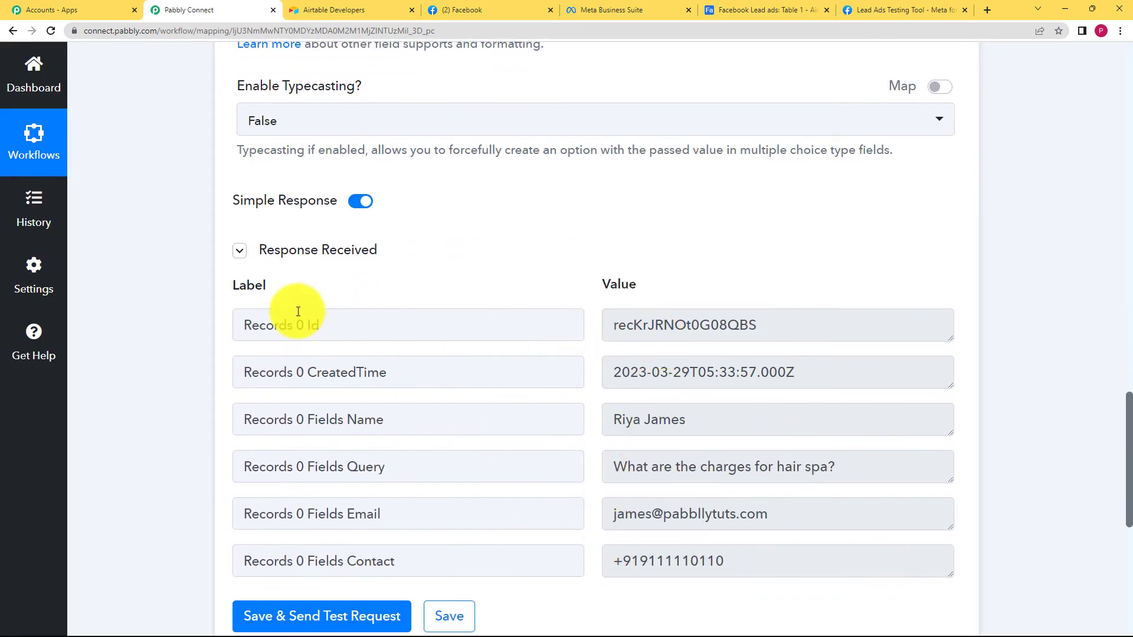
scroll(200, 356, "down", 3)
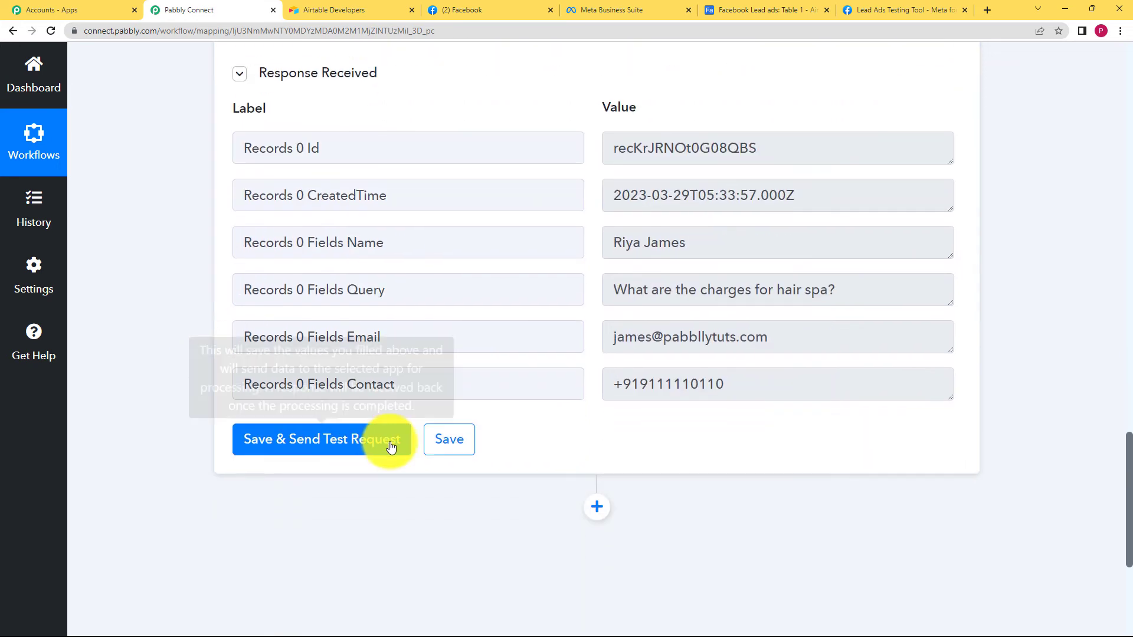
left_click(450, 440)
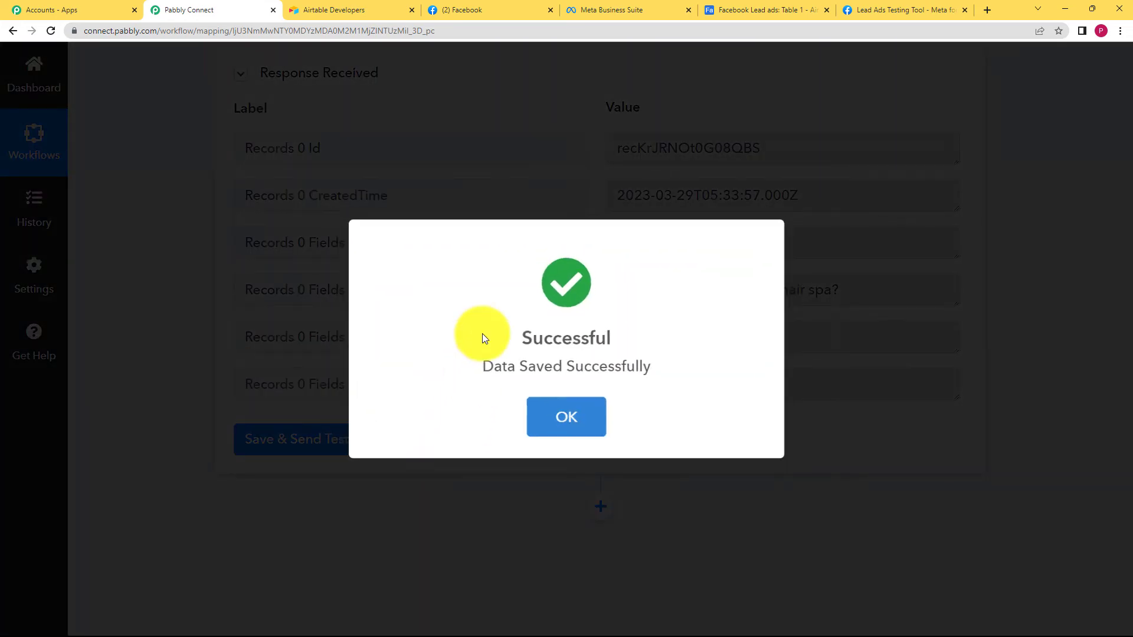
left_click(565, 417)
Check Airtable's Table 1 for the test lead's record, and collapse the Create Record action back in Pabbly Connect
left_click(748, 6)
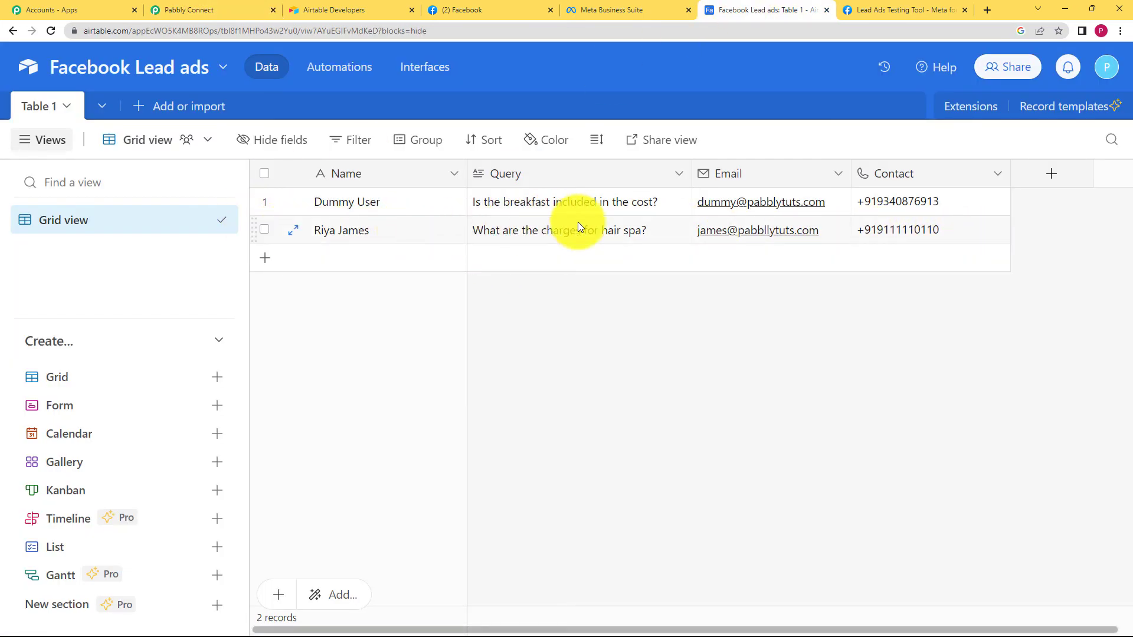
left_click(207, 6)
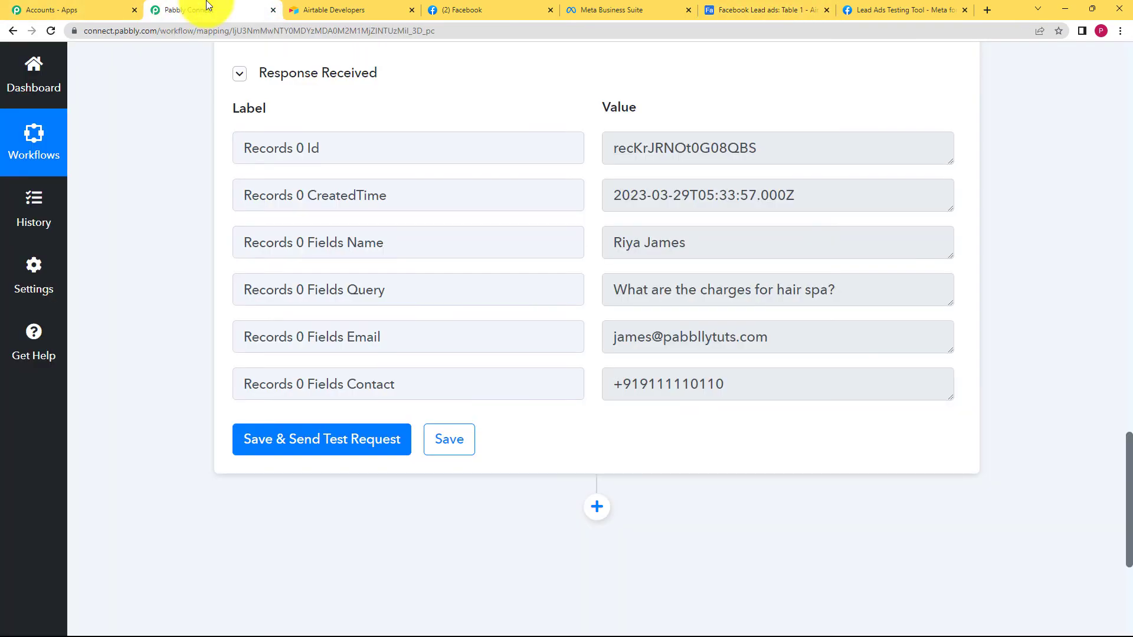
scroll(154, 254, "up", 20)
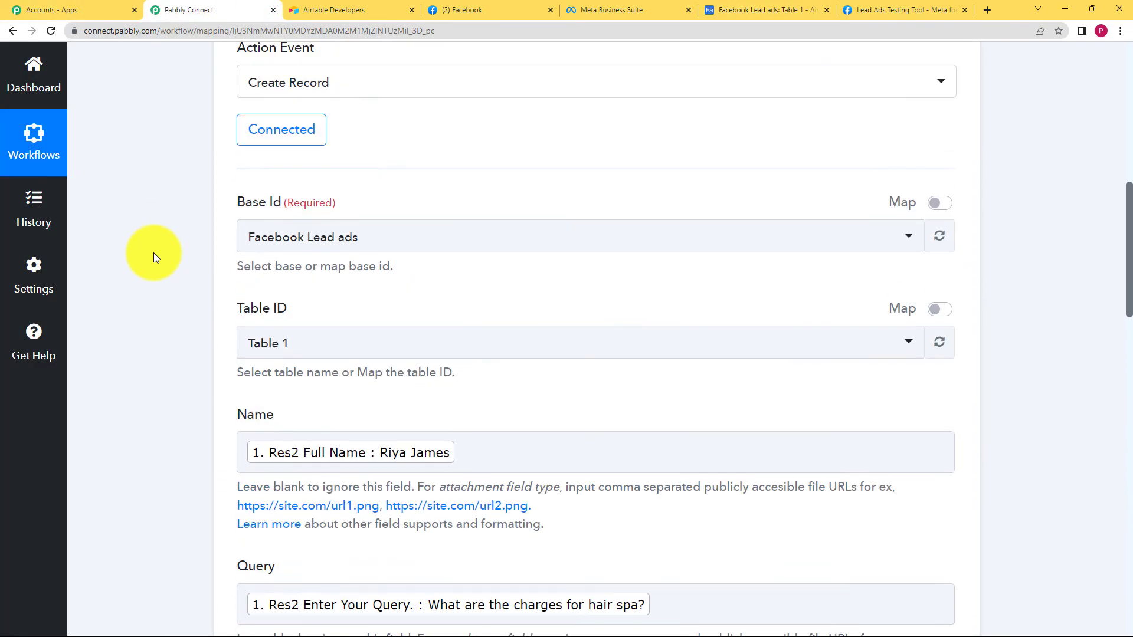
scroll(153, 252, "up", 5)
left_click(485, 371)
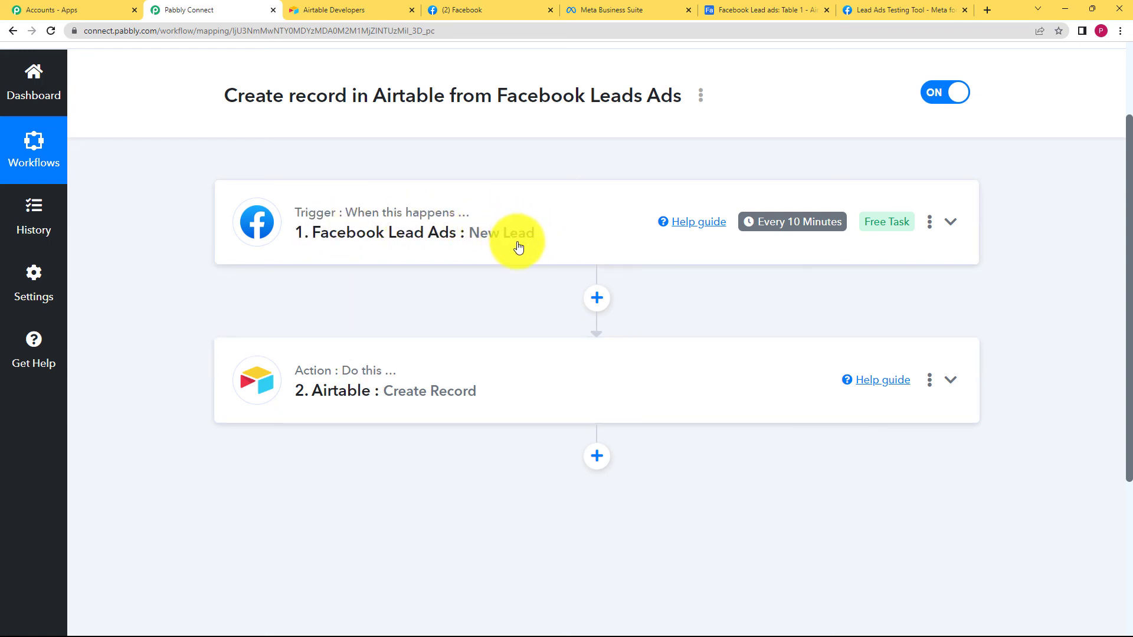
Review the Facebook pages, The Salon's lead forms, the Lead Ads Testing Tool and the Airtable records, and return to Pabbly Connect
left_click(478, 7)
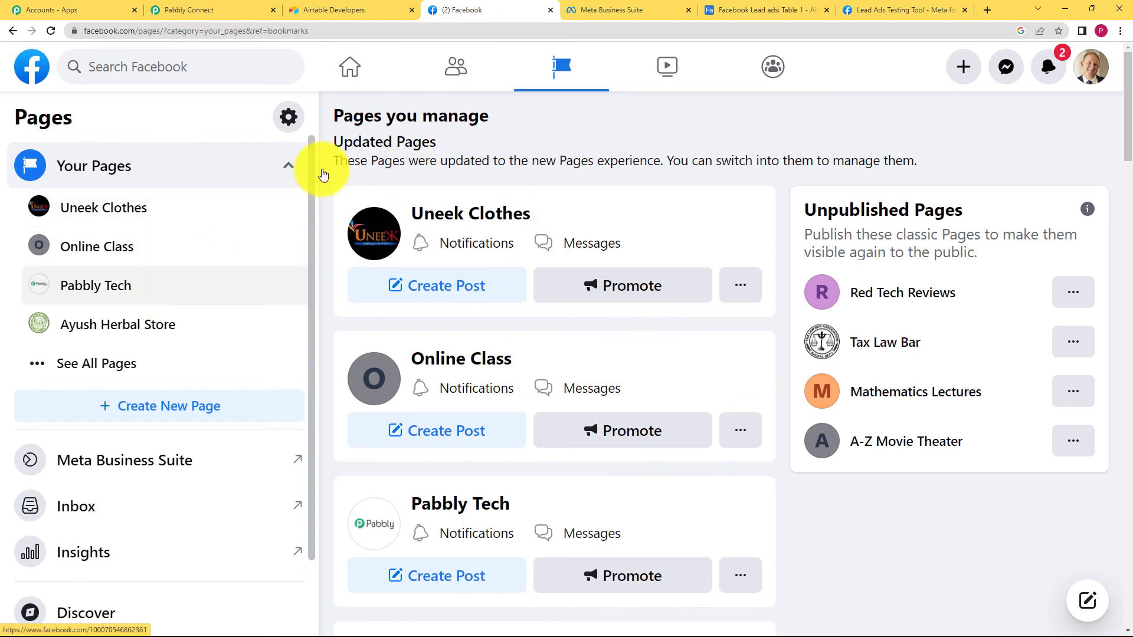
left_click(587, 5)
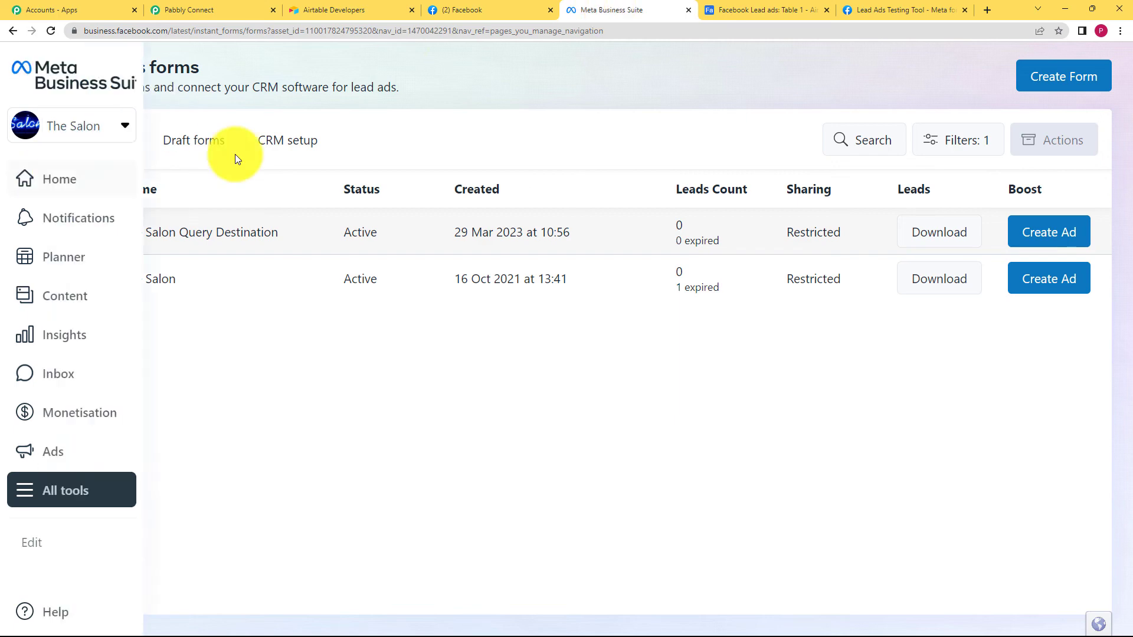
left_click(880, 7)
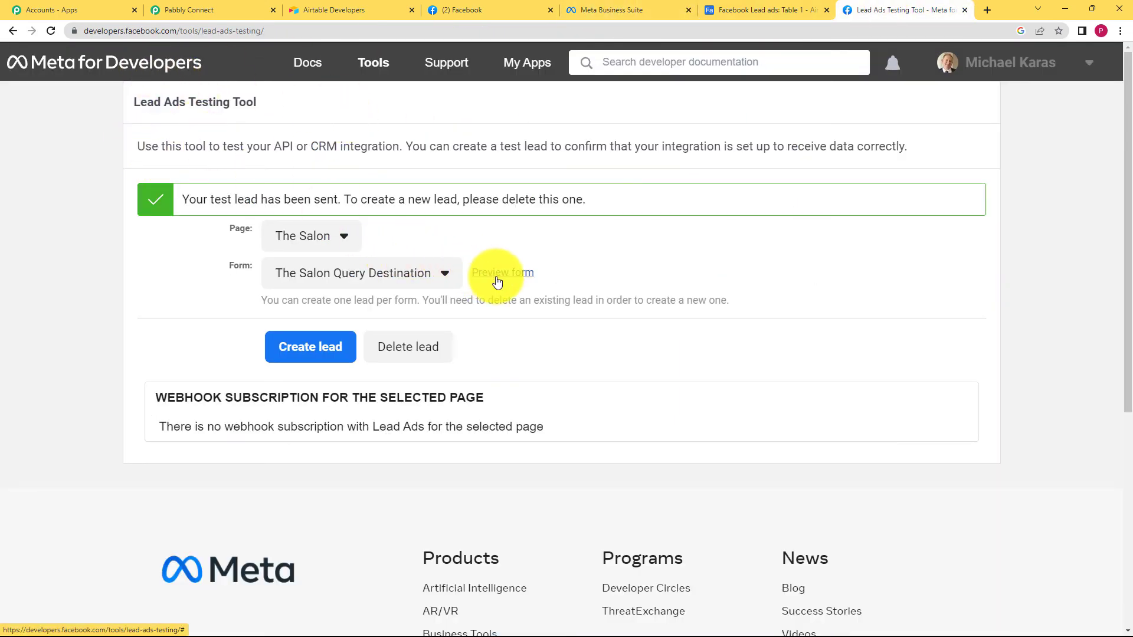
left_click(189, 9)
left_click(725, 7)
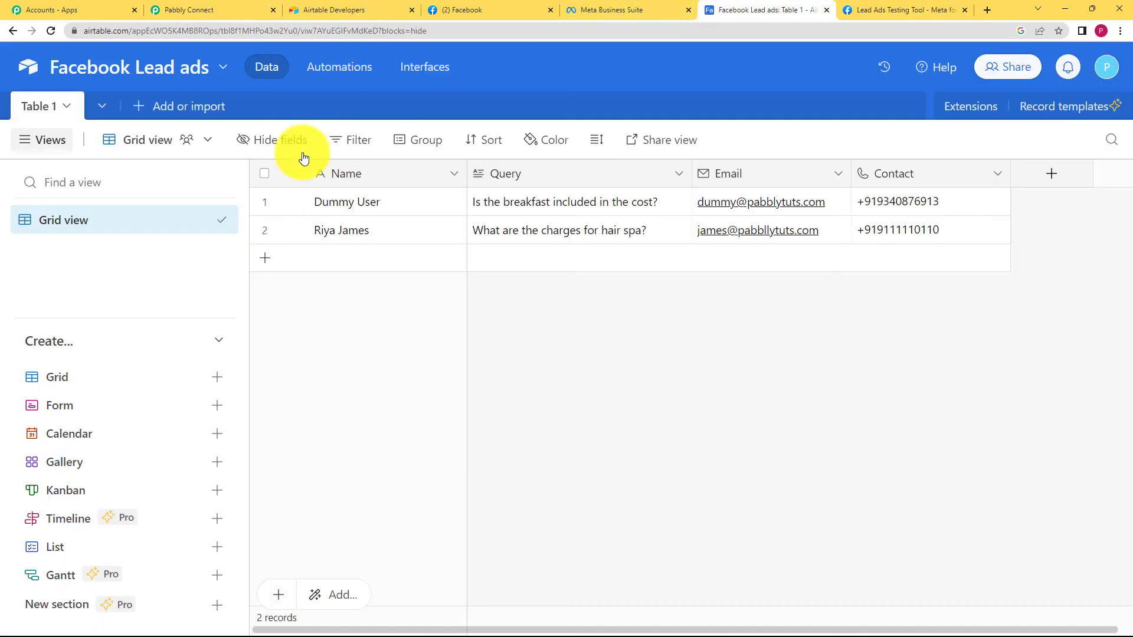
left_click(184, 9)
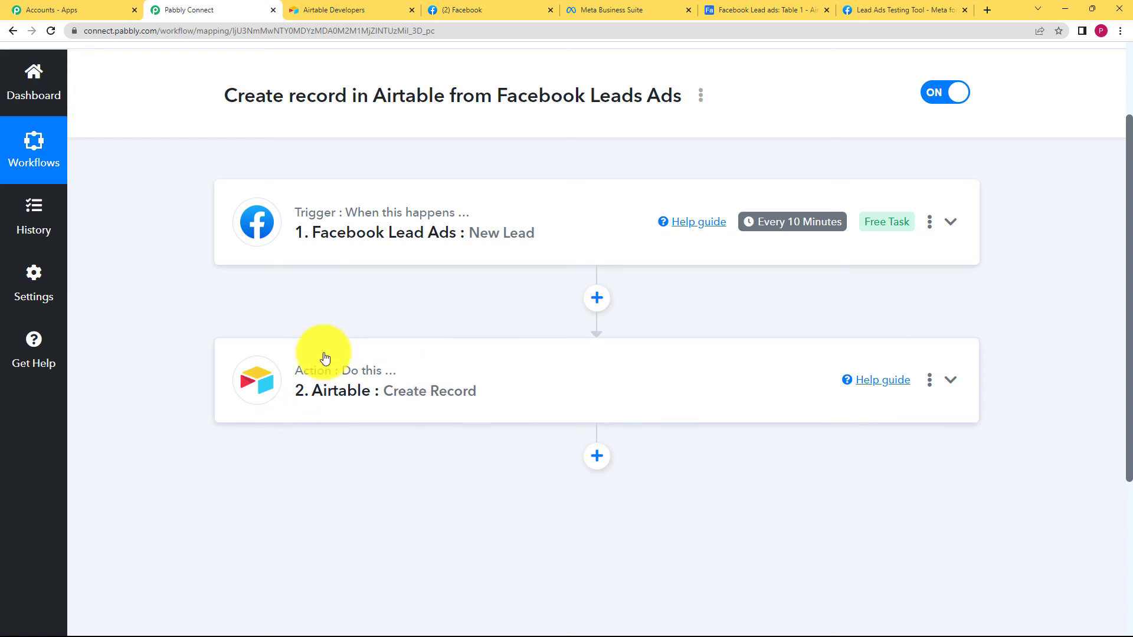